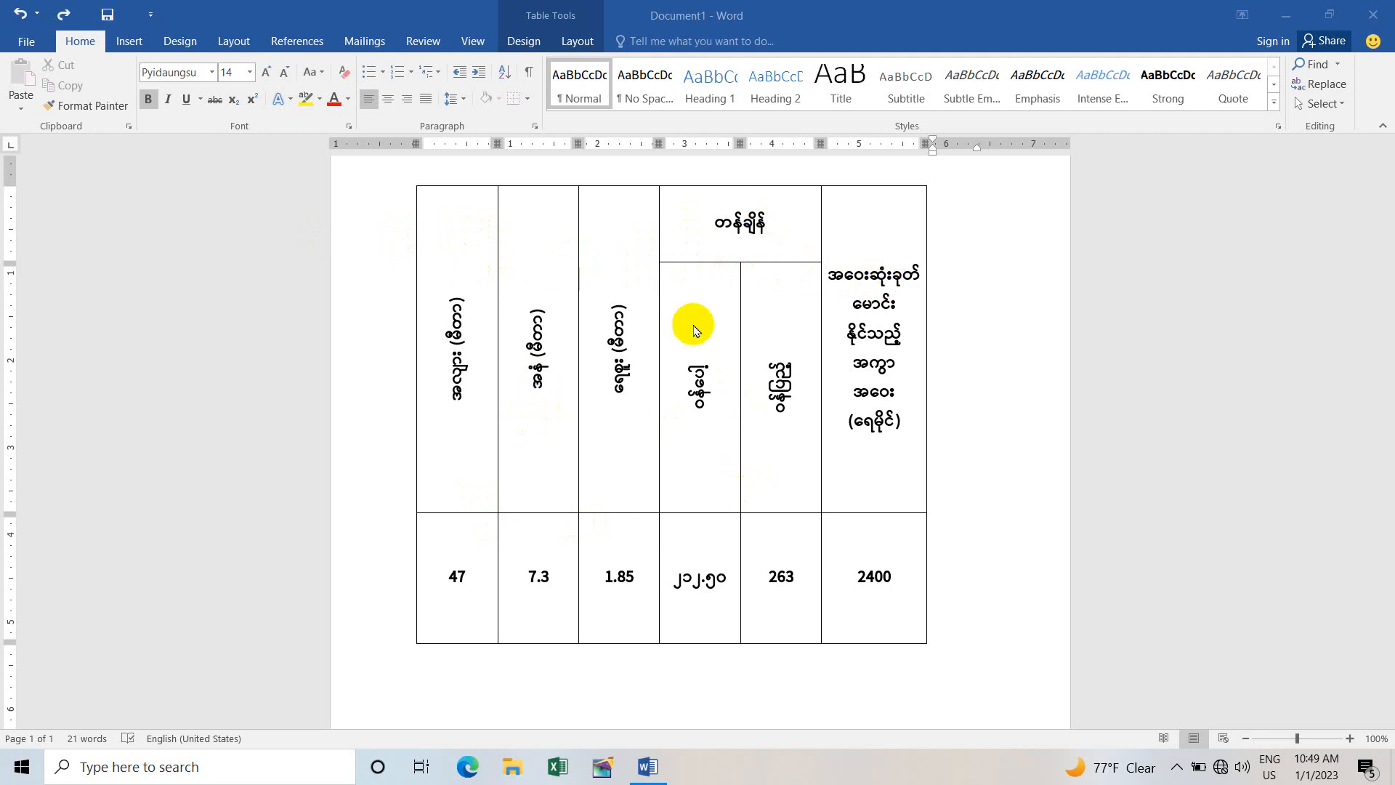
# Add blank lines in the empty area below the existing table until the document continues on a second page.
pyautogui.scroll(-3, 626, 418)
pyautogui.scroll(-3, 630, 430)
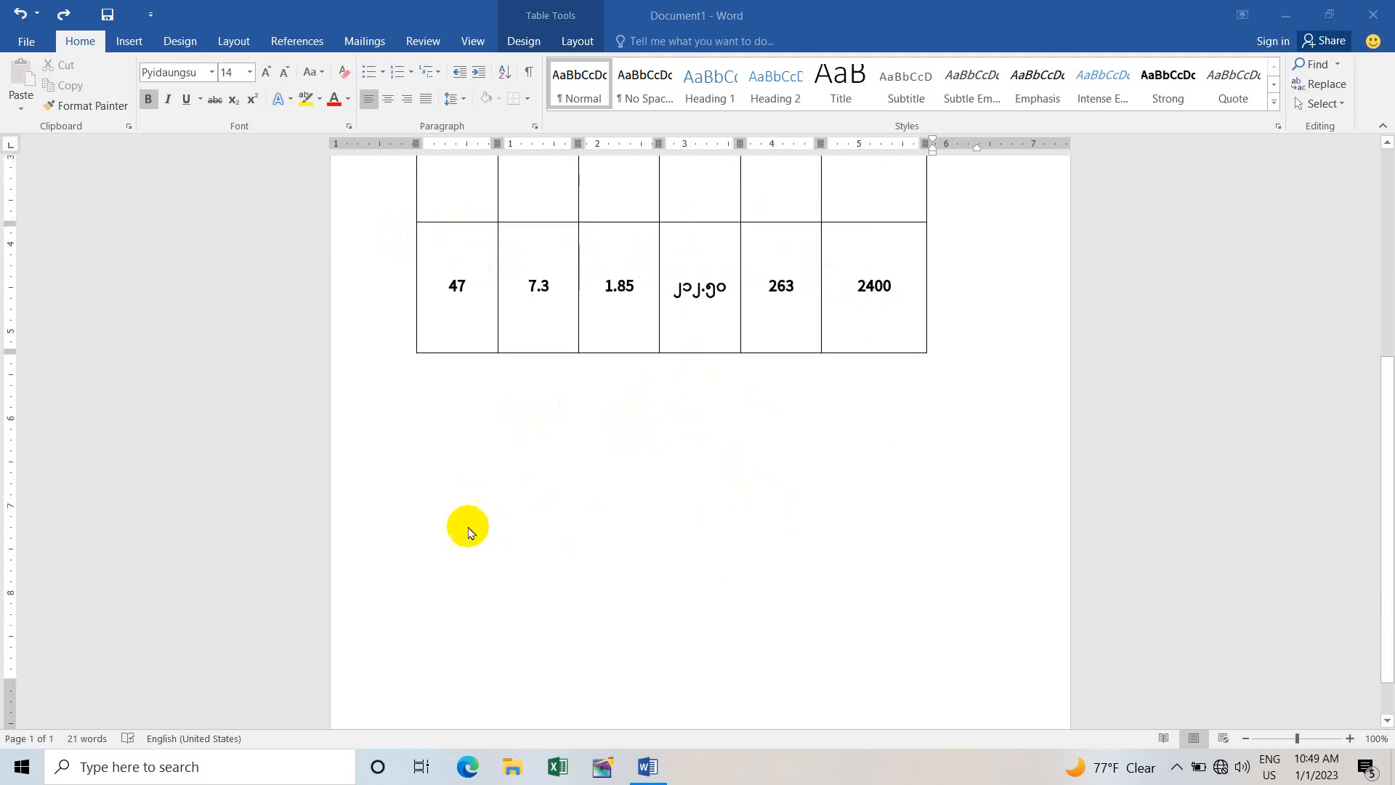
pyautogui.click(452, 463)
pyautogui.press('Tab')
pyautogui.scroll(-1, 477, 461)
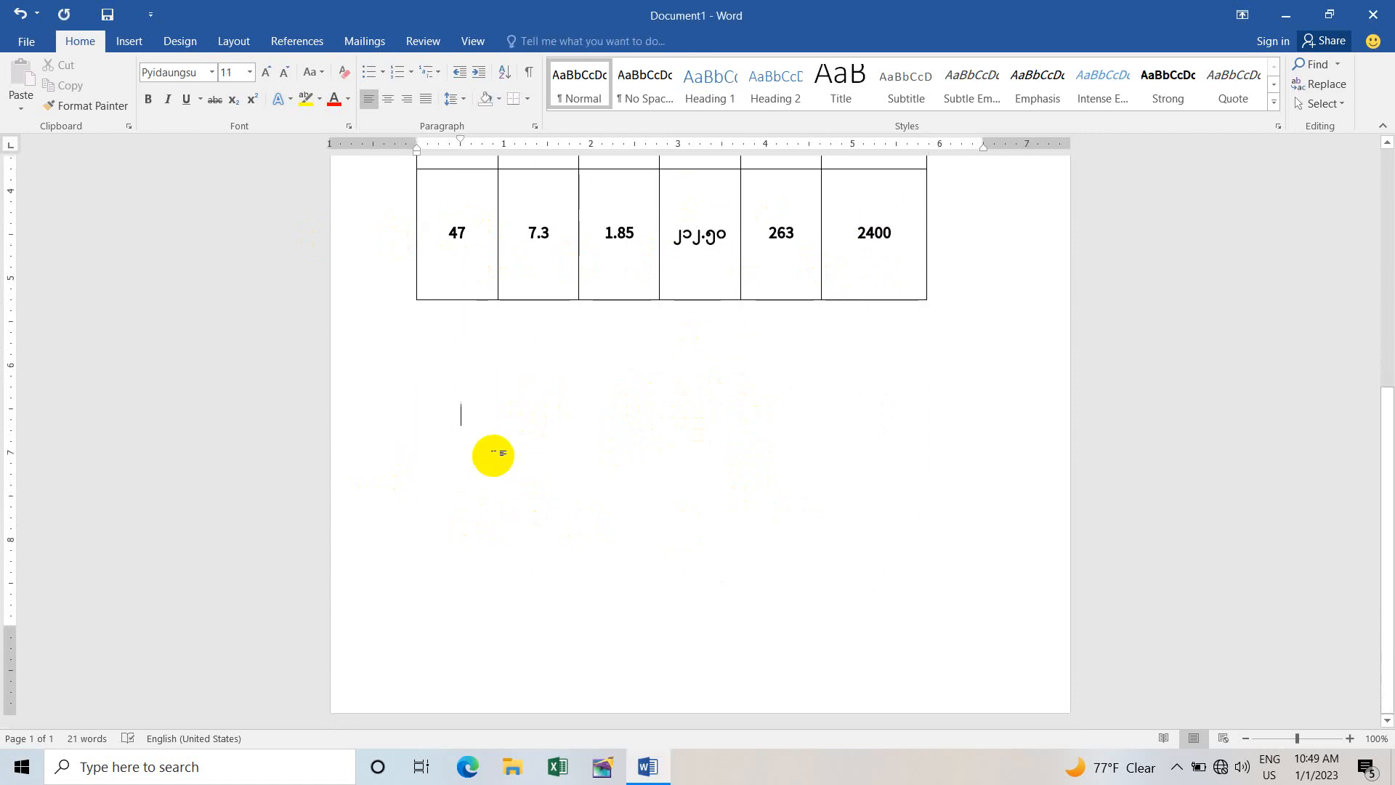
pyautogui.press('Return')
pyautogui.press('Return')
pyautogui.press('Return')
pyautogui.press('Return')
pyautogui.press('Return')
pyautogui.press('Return')
pyautogui.press('Return')
pyautogui.press('Return')
pyautogui.press('Return')
pyautogui.press('Return')
pyautogui.press('Return')
pyautogui.scroll(-6, 486, 446)
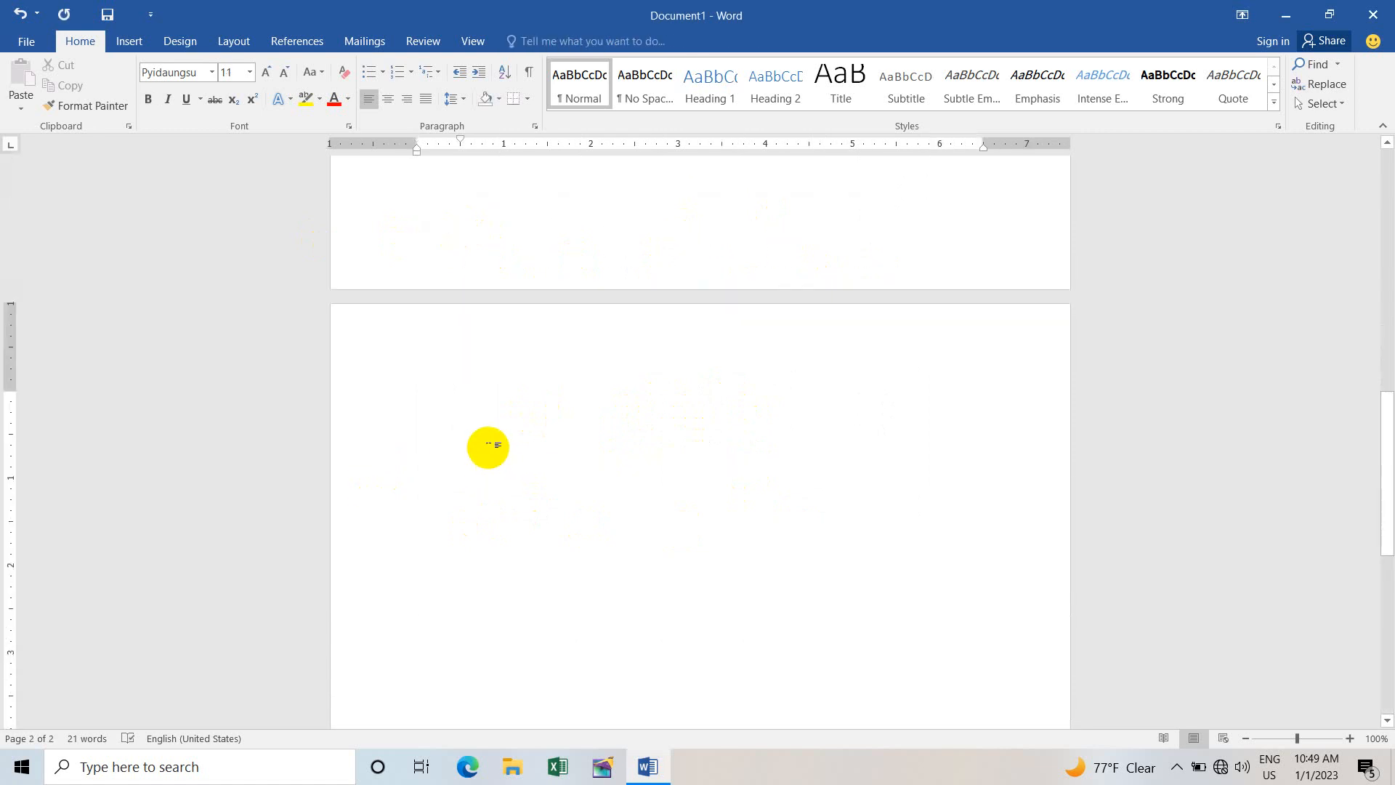
# Insert a table with 6 columns and 3 rows on the second page, keeping the fixed automatic column width.
pyautogui.scroll(8, 490, 444)
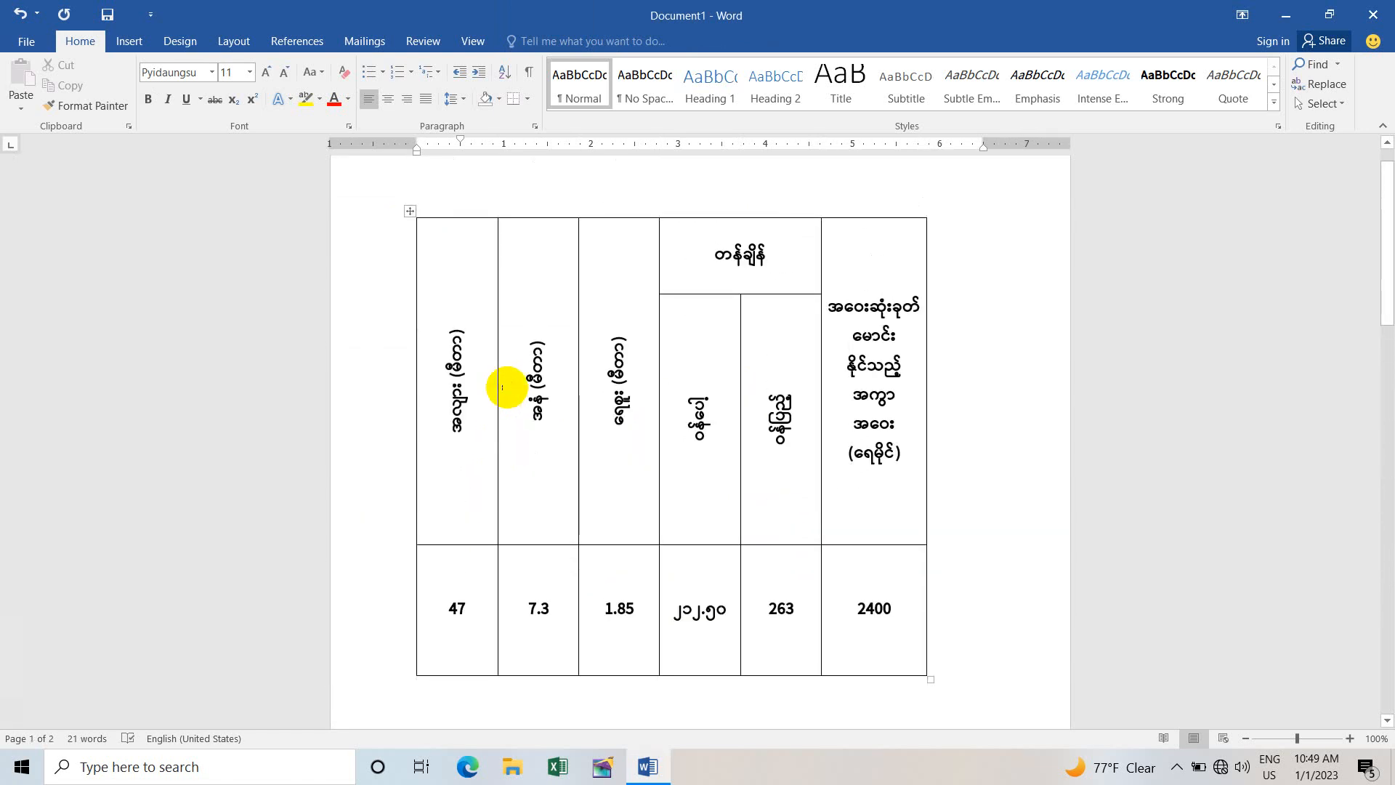
pyautogui.scroll(-12, 785, 301)
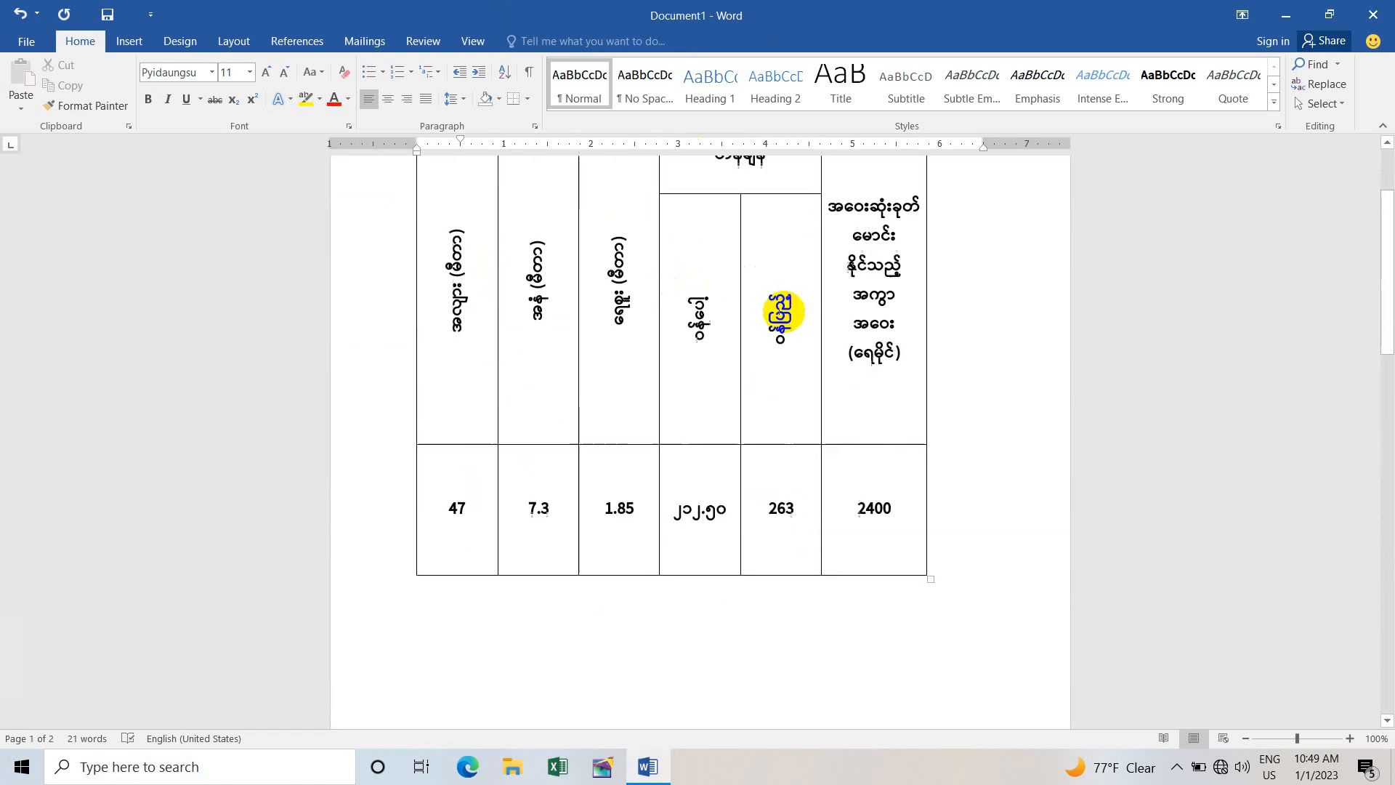
pyautogui.scroll(-3, 570, 345)
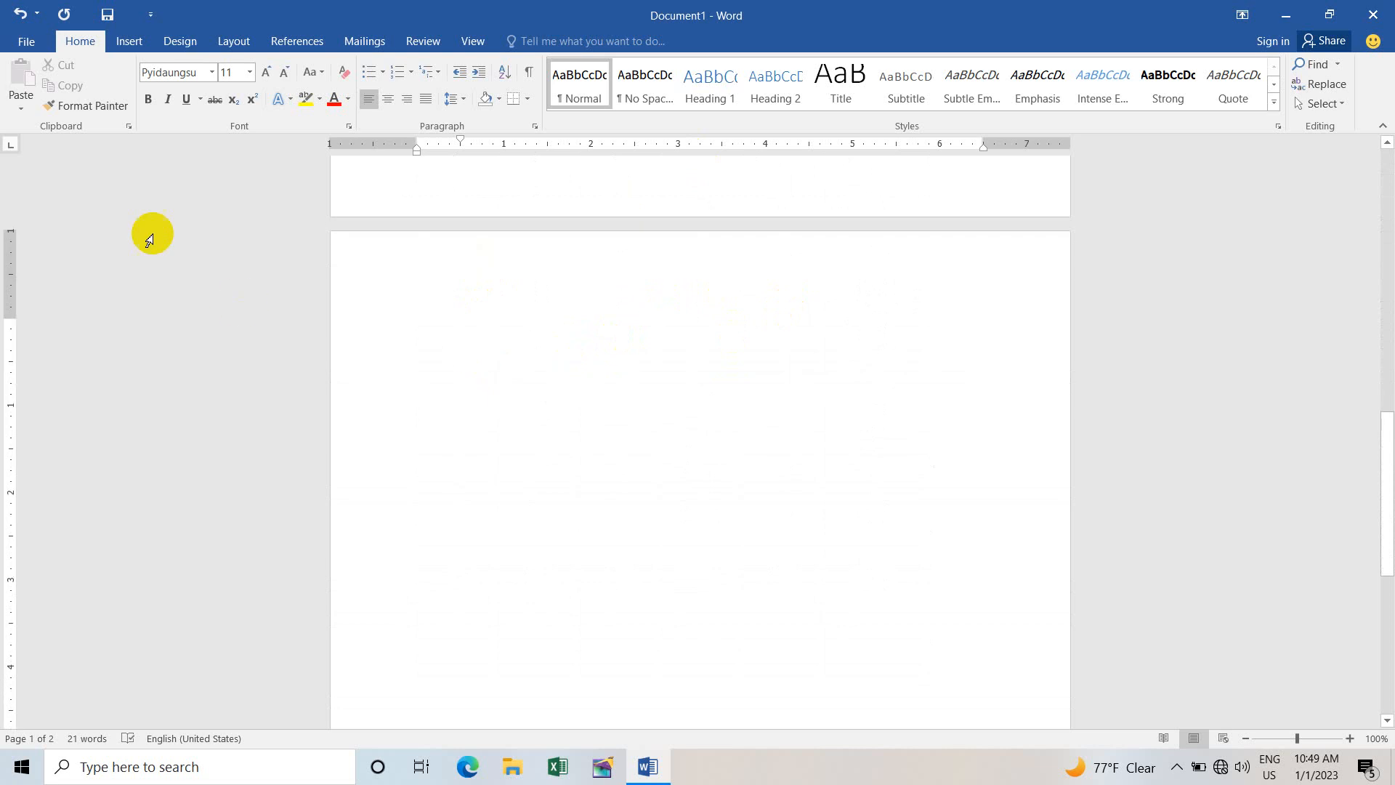
pyautogui.click(131, 45)
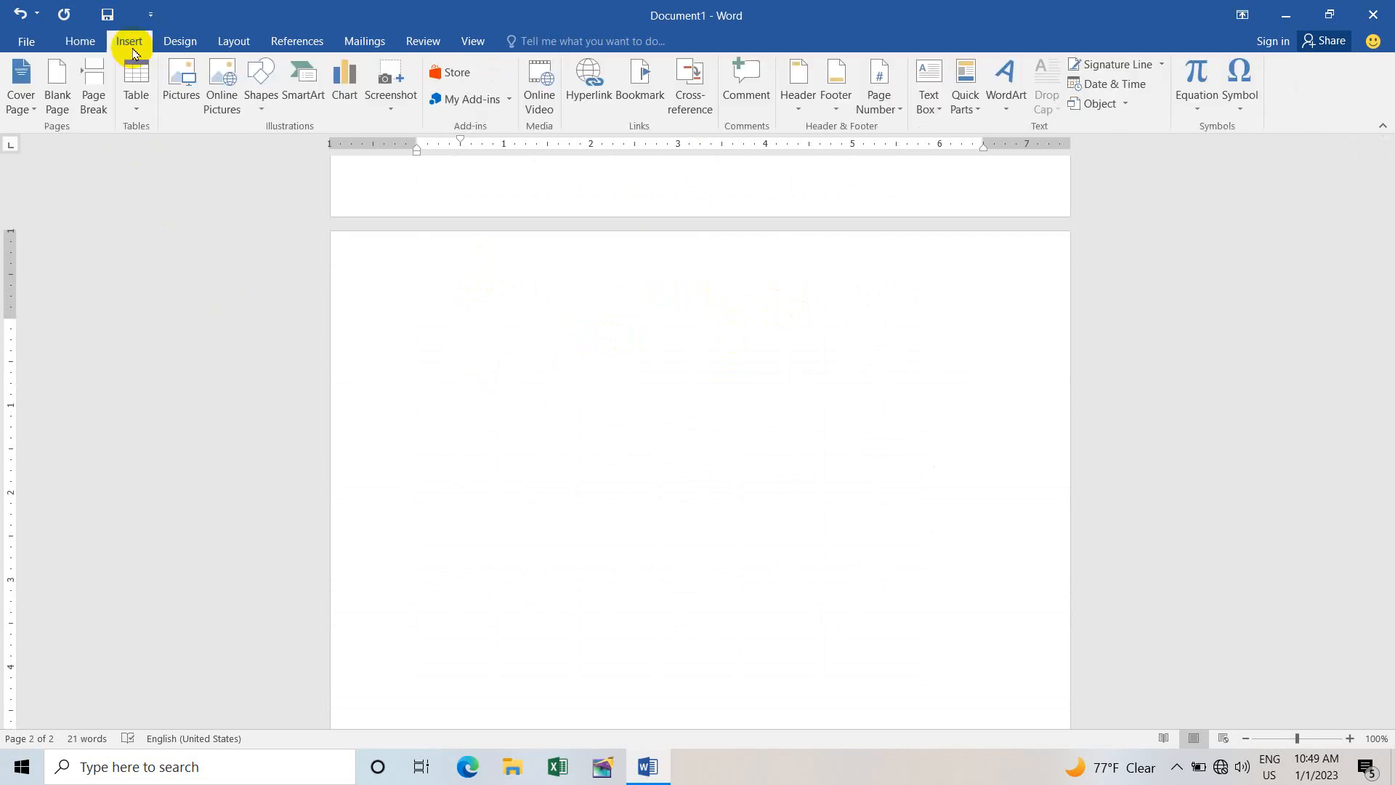
pyautogui.click(138, 105)
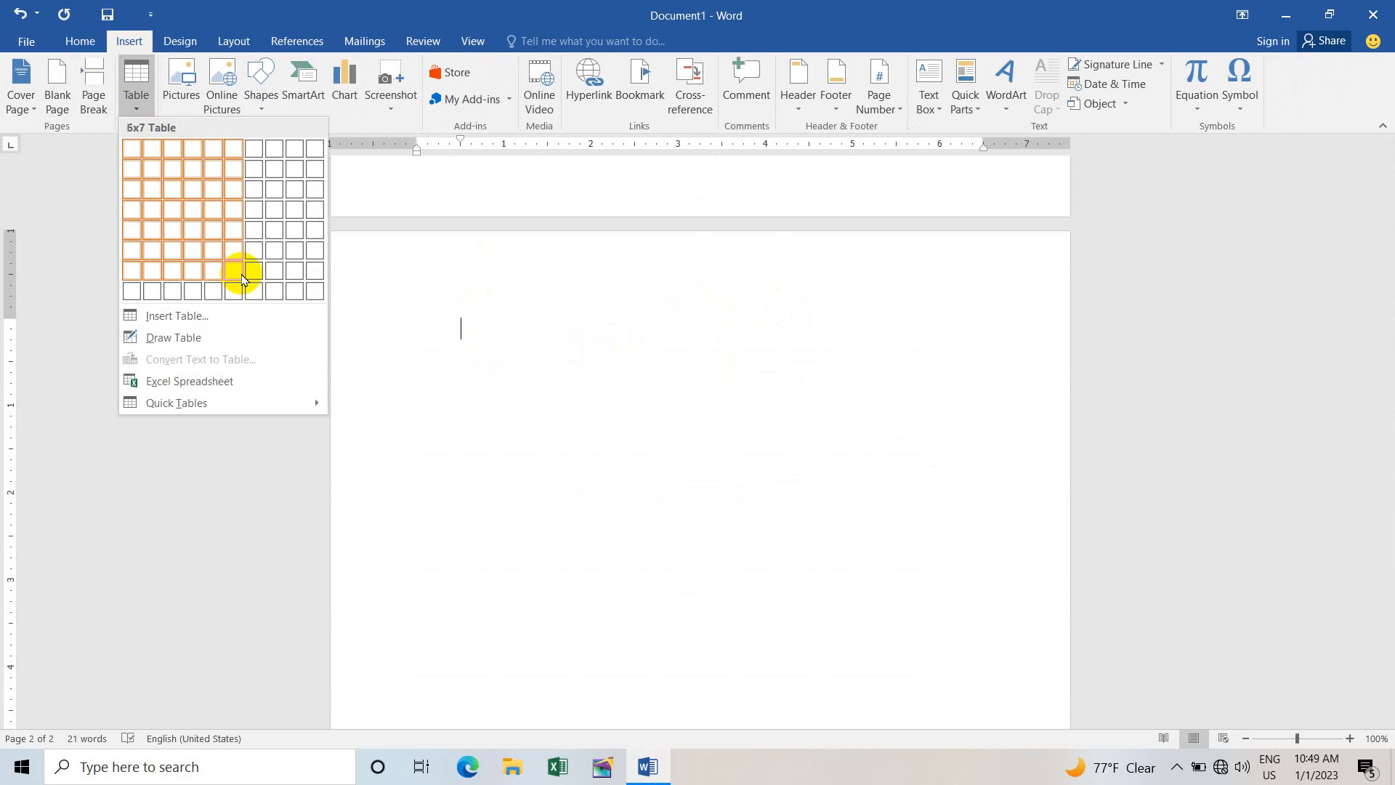
pyautogui.click(223, 327)
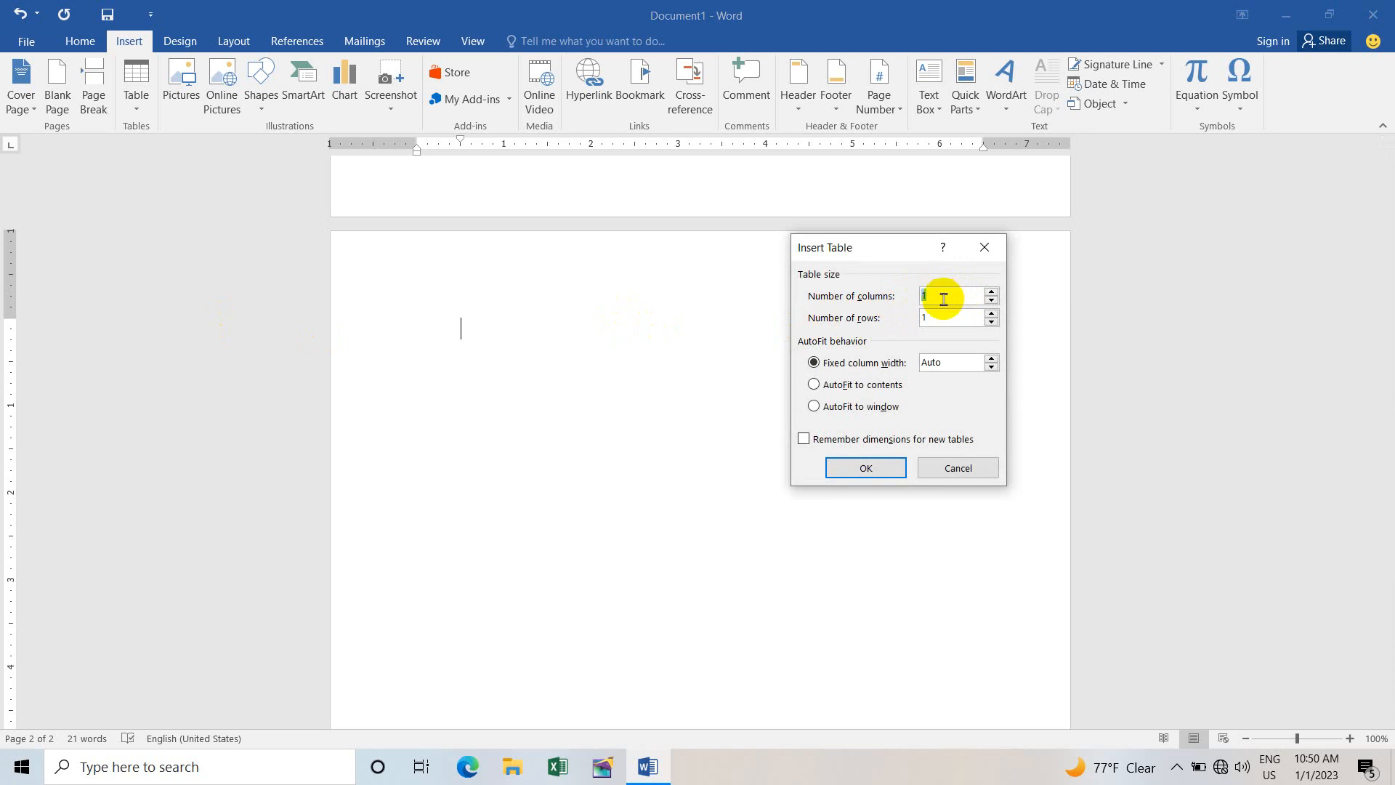
pyautogui.write('6')
pyautogui.press('Tab')
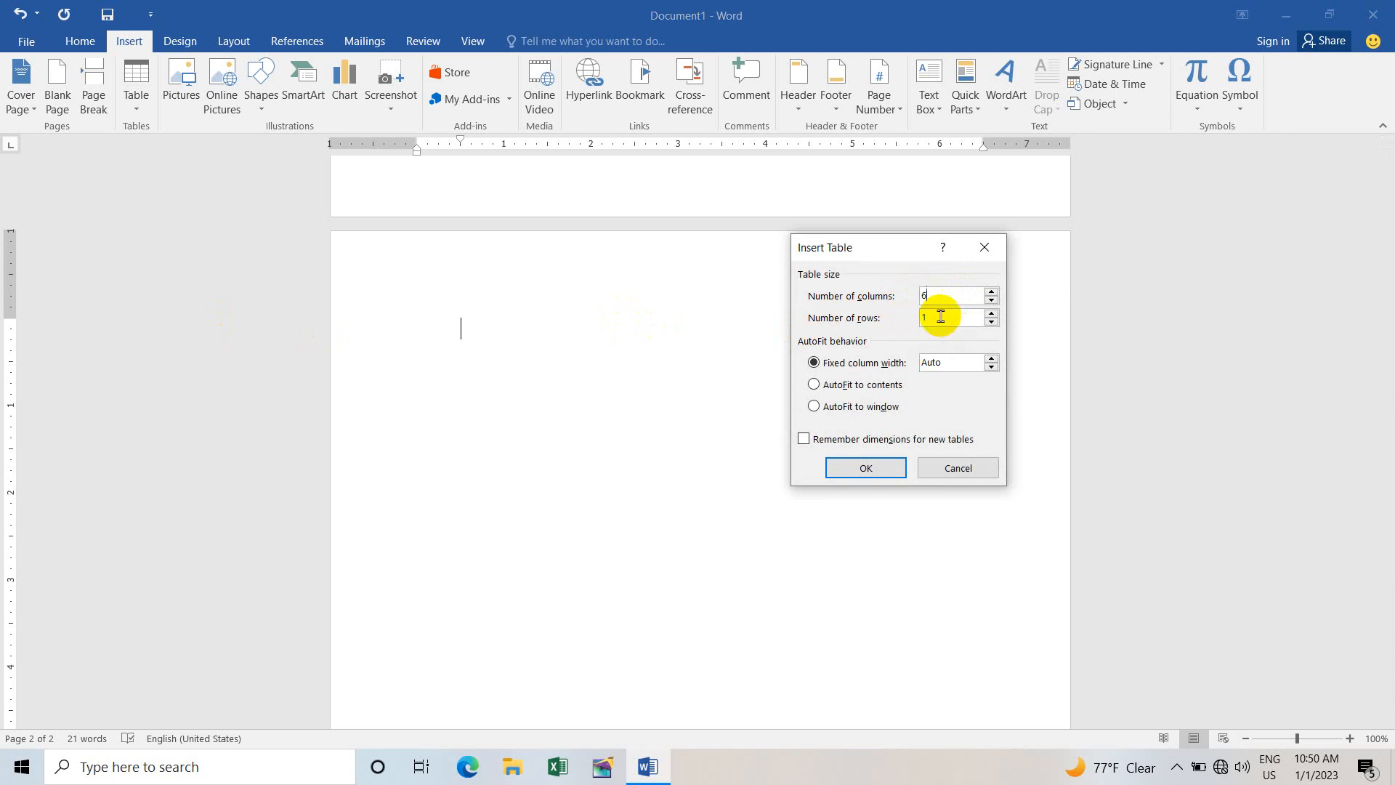
pyautogui.press('Tab')
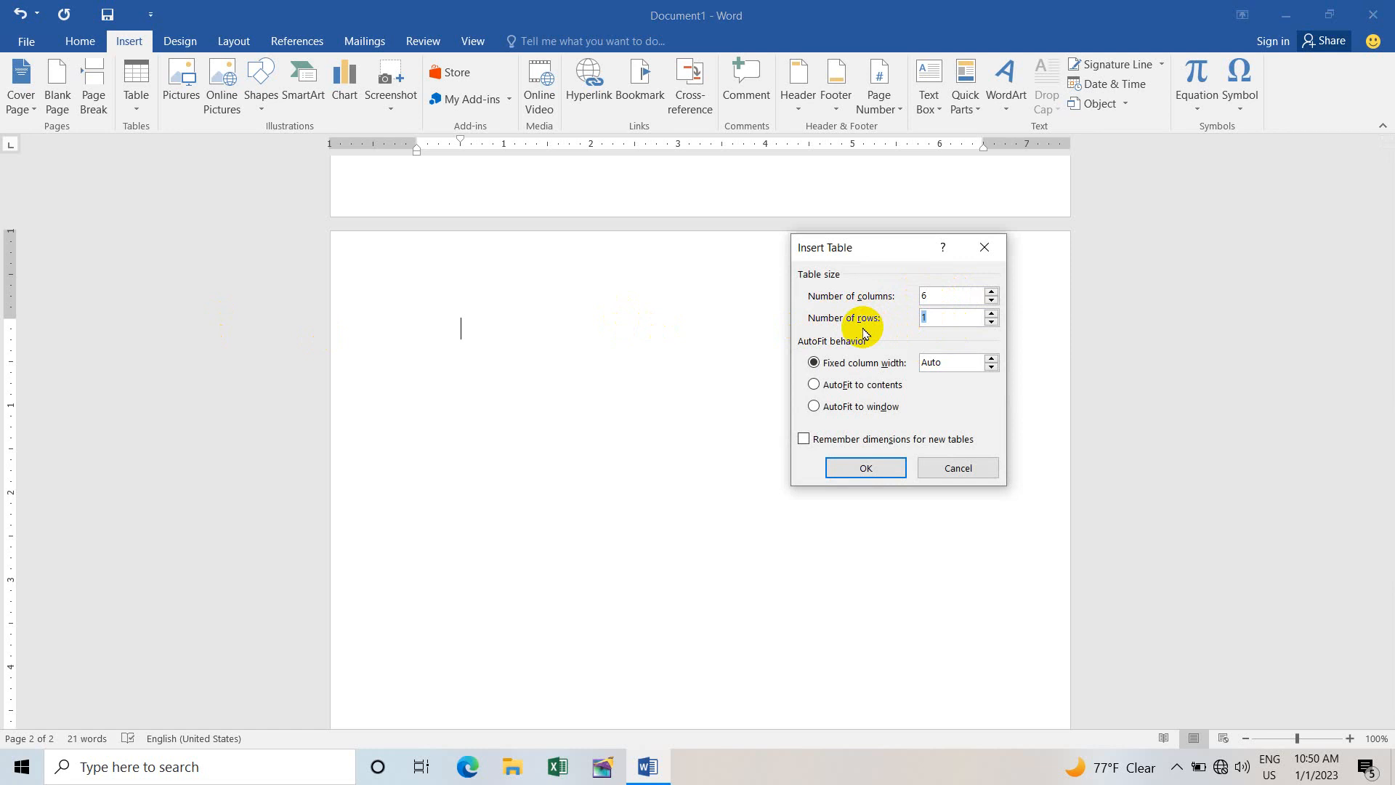
pyautogui.write('3')
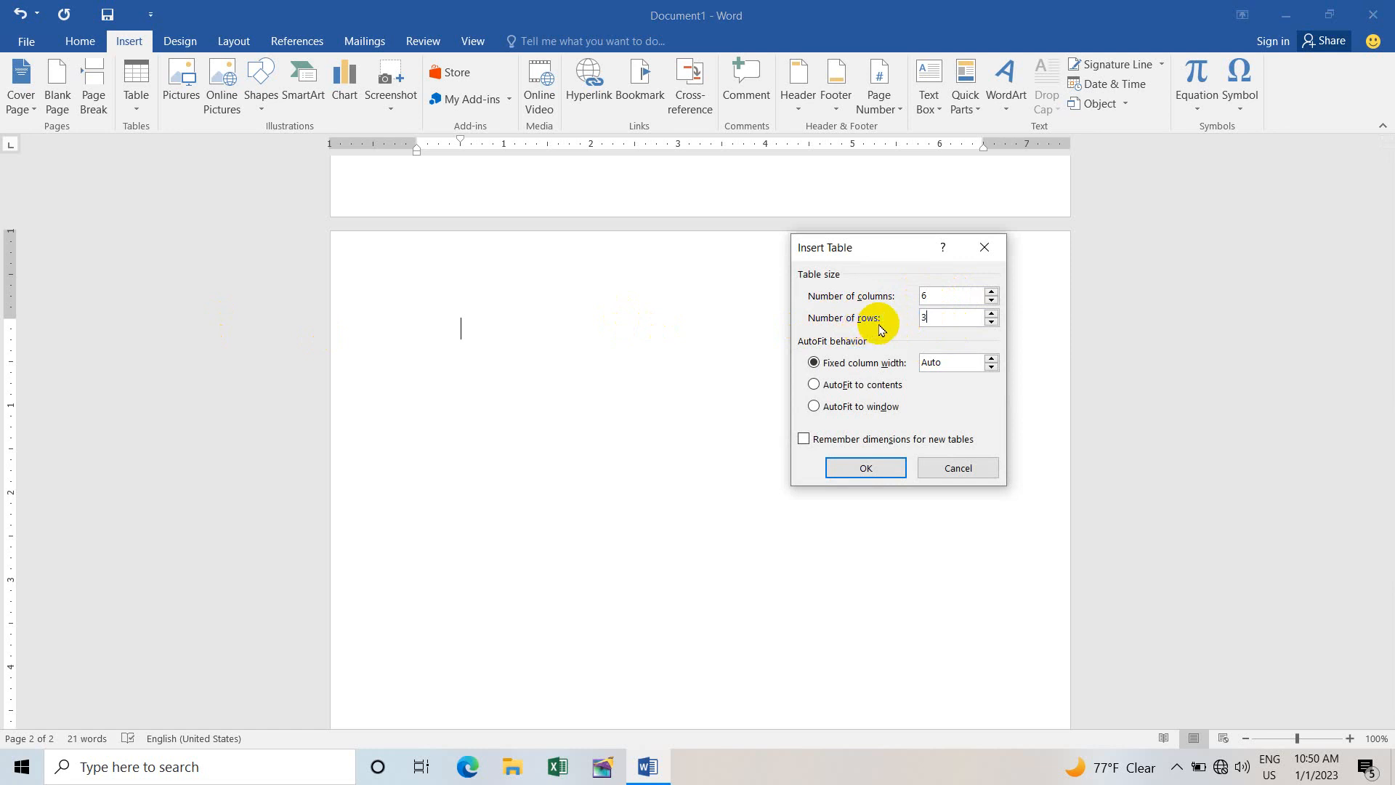
pyautogui.click(870, 469)
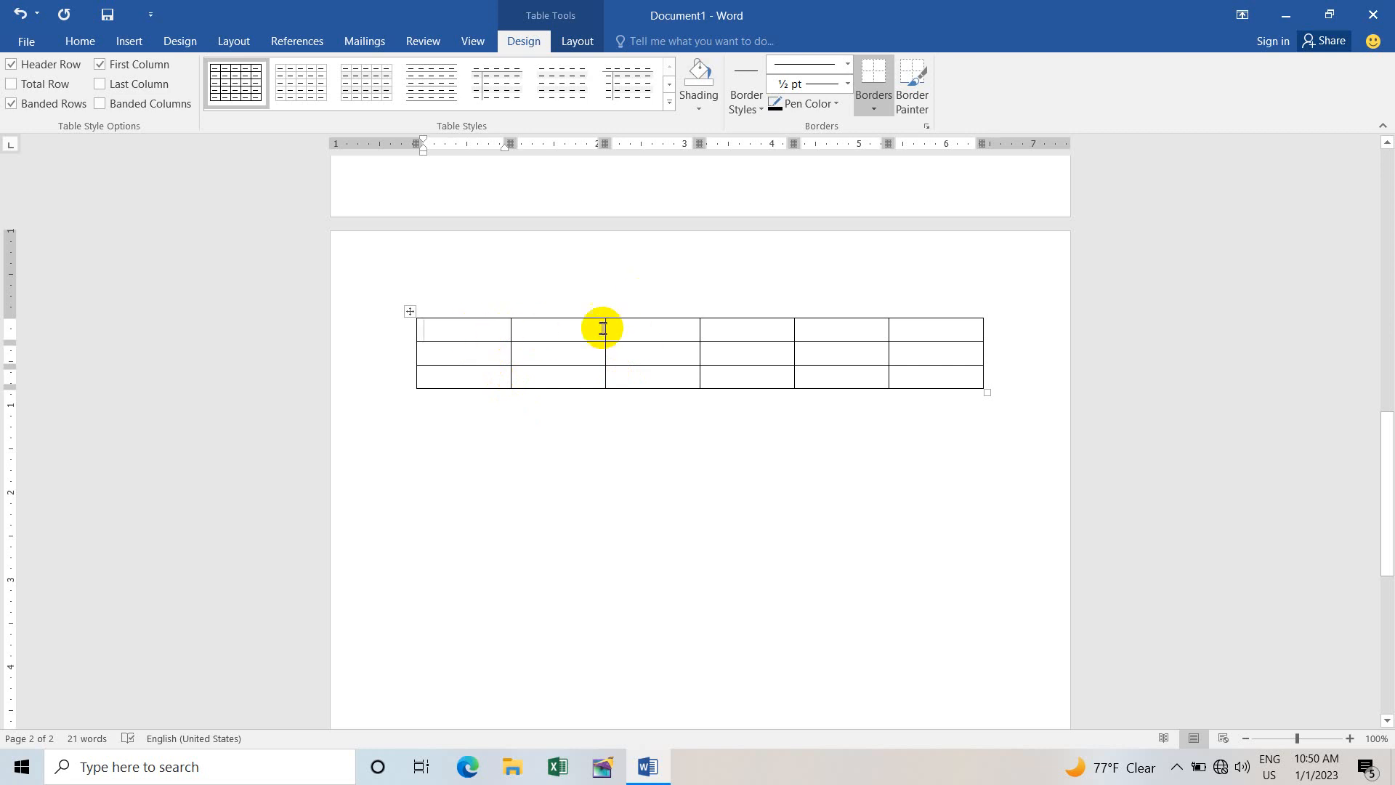
# Increase the new table's row heights, making the first row about 1.12" tall, the second row the tallest, and the third row similar to the first.
pyautogui.scroll(10, 568, 356)
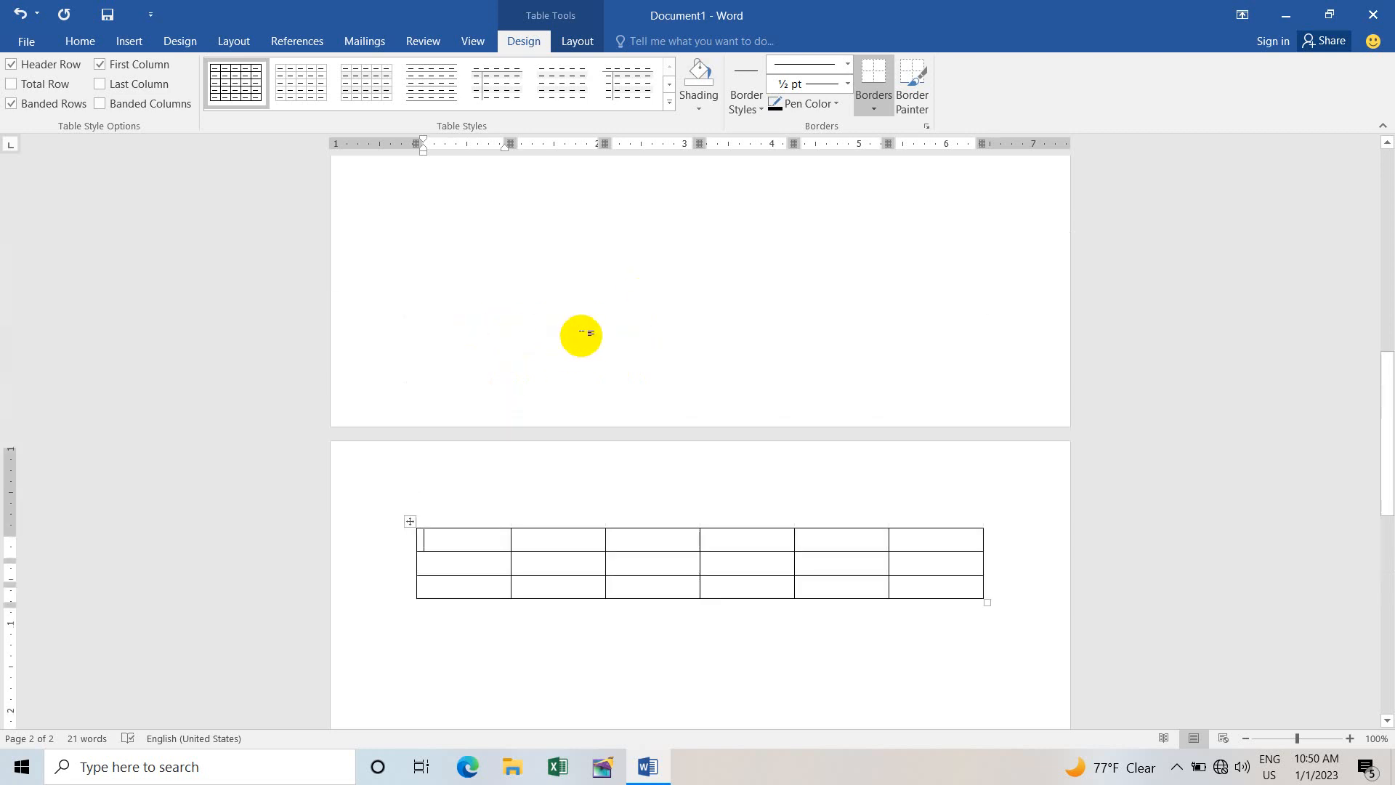
pyautogui.scroll(-10, 635, 326)
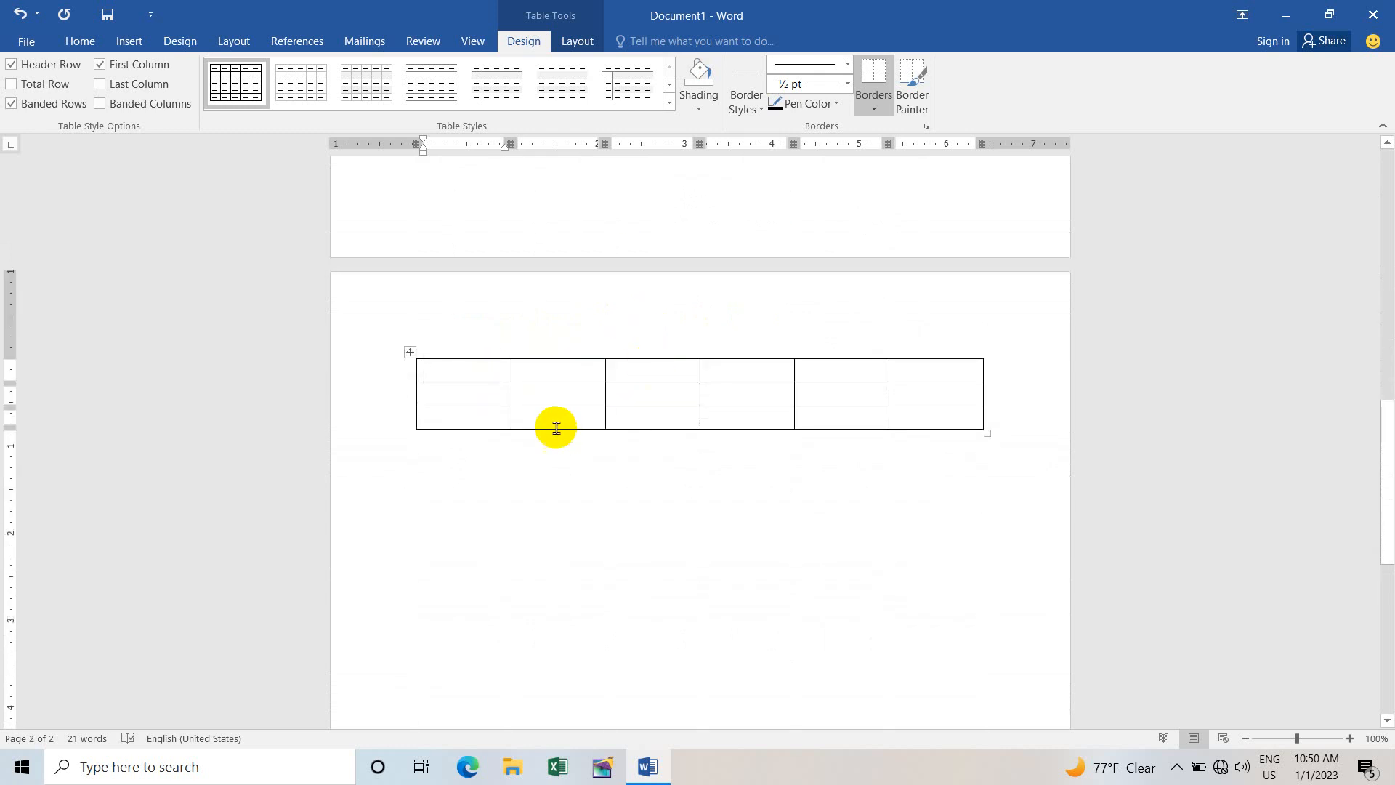
pyautogui.click(483, 383)
pyautogui.moveTo(483, 383); pyautogui.dragTo(484, 456)
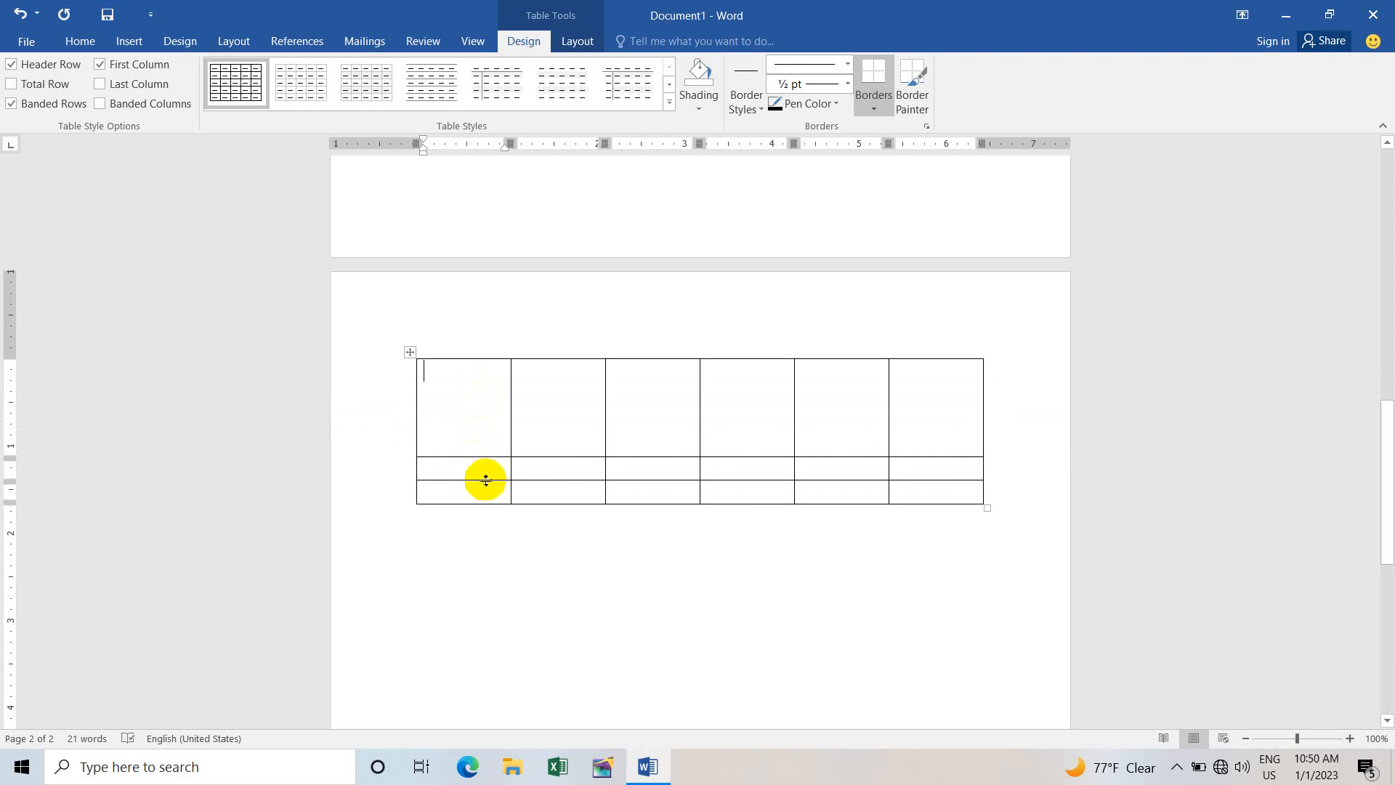
pyautogui.moveTo(485, 480); pyautogui.dragTo(476, 678)
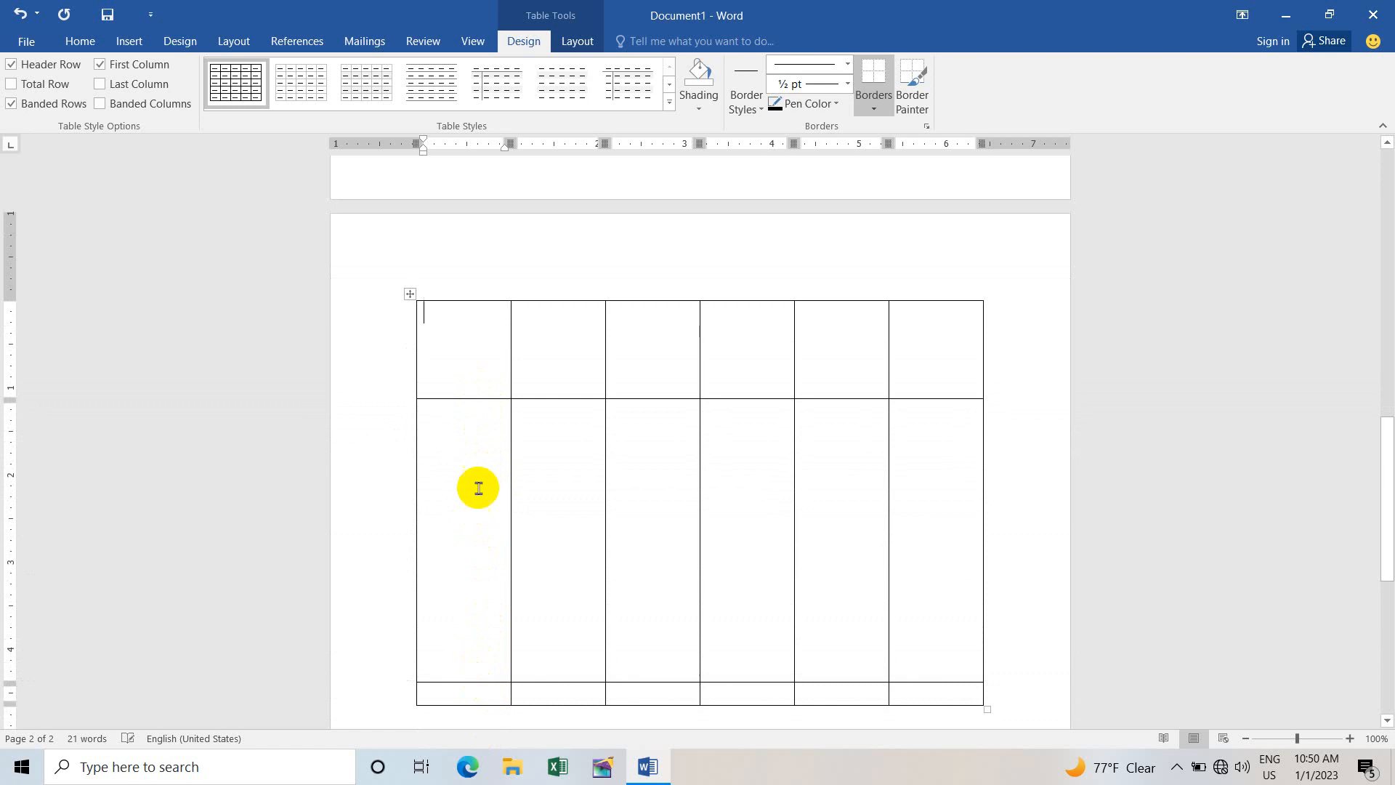
pyautogui.scroll(-5, 487, 465)
pyautogui.moveTo(494, 414); pyautogui.dragTo(489, 491)
pyautogui.scroll(4, 508, 421)
pyautogui.scroll(1, 511, 420)
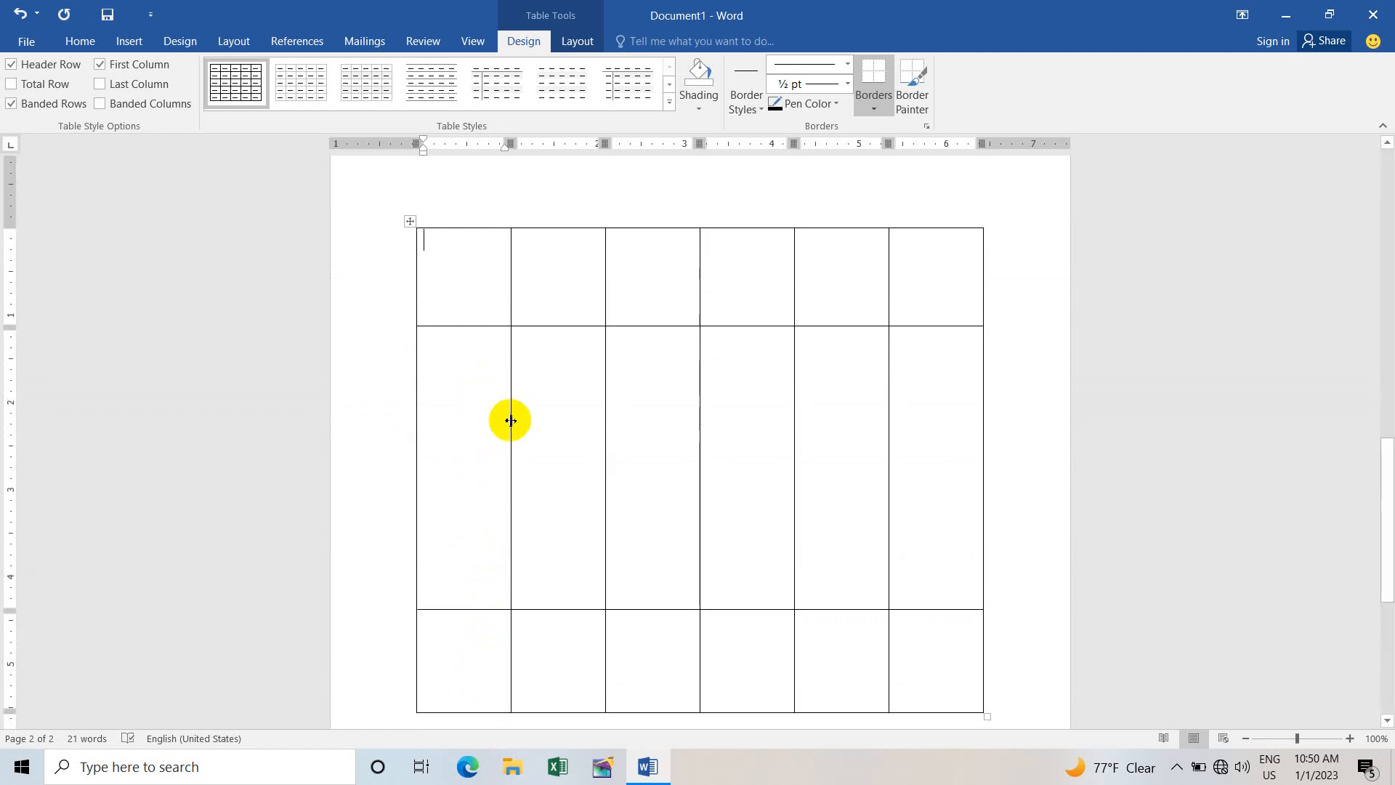
# Merge the first-row and second-row cells in each of the new table's first three columns.
pyautogui.scroll(15, 510, 420)
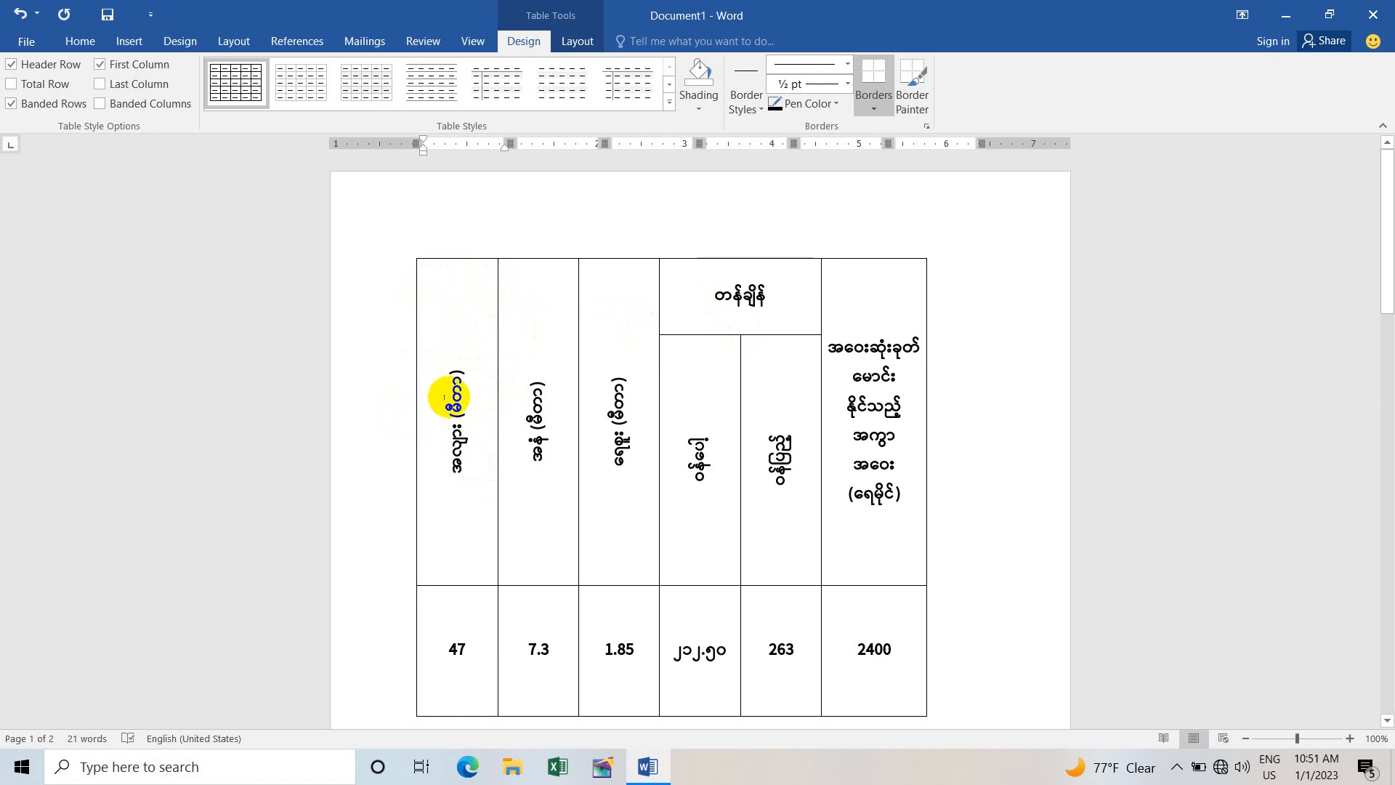
pyautogui.scroll(-20, 445, 397)
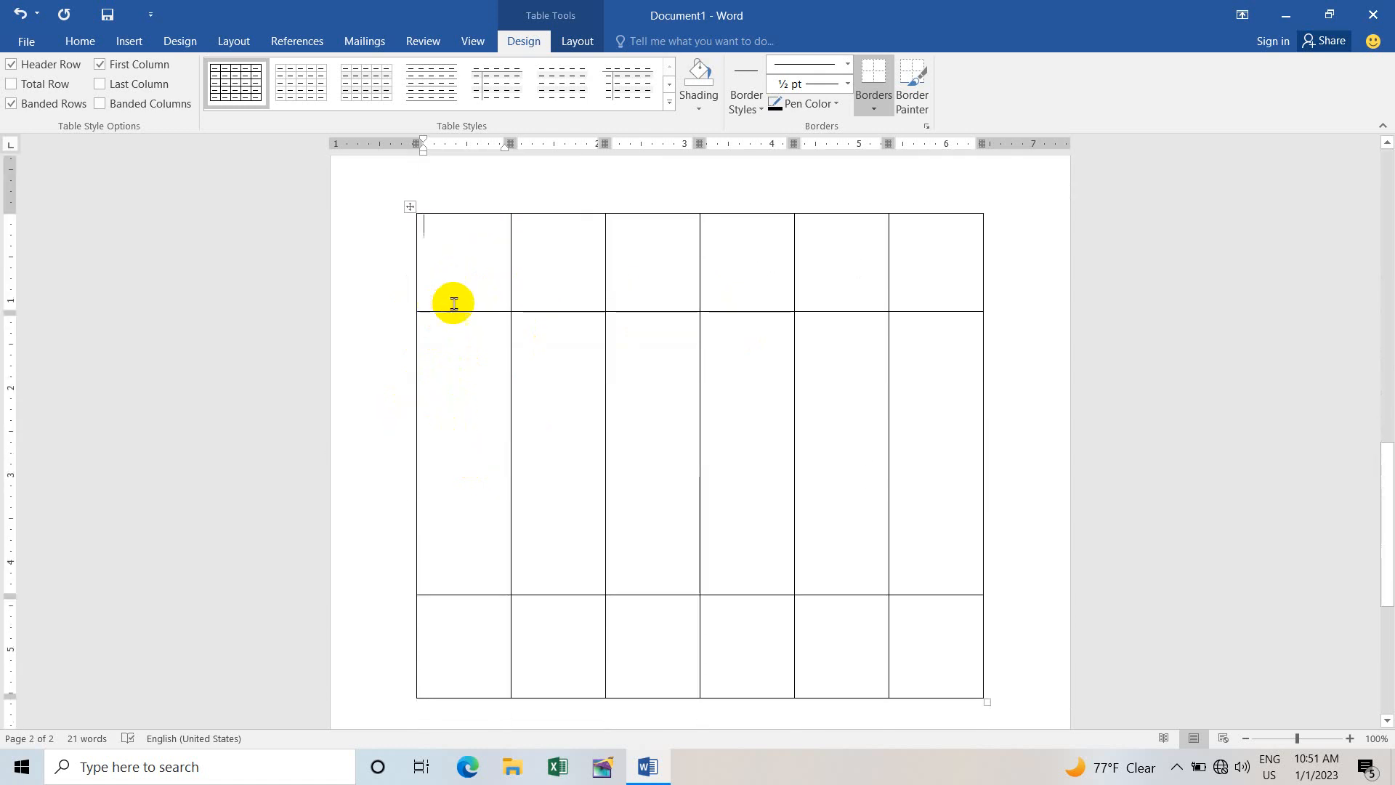
pyautogui.moveTo(461, 284); pyautogui.dragTo(461, 434)
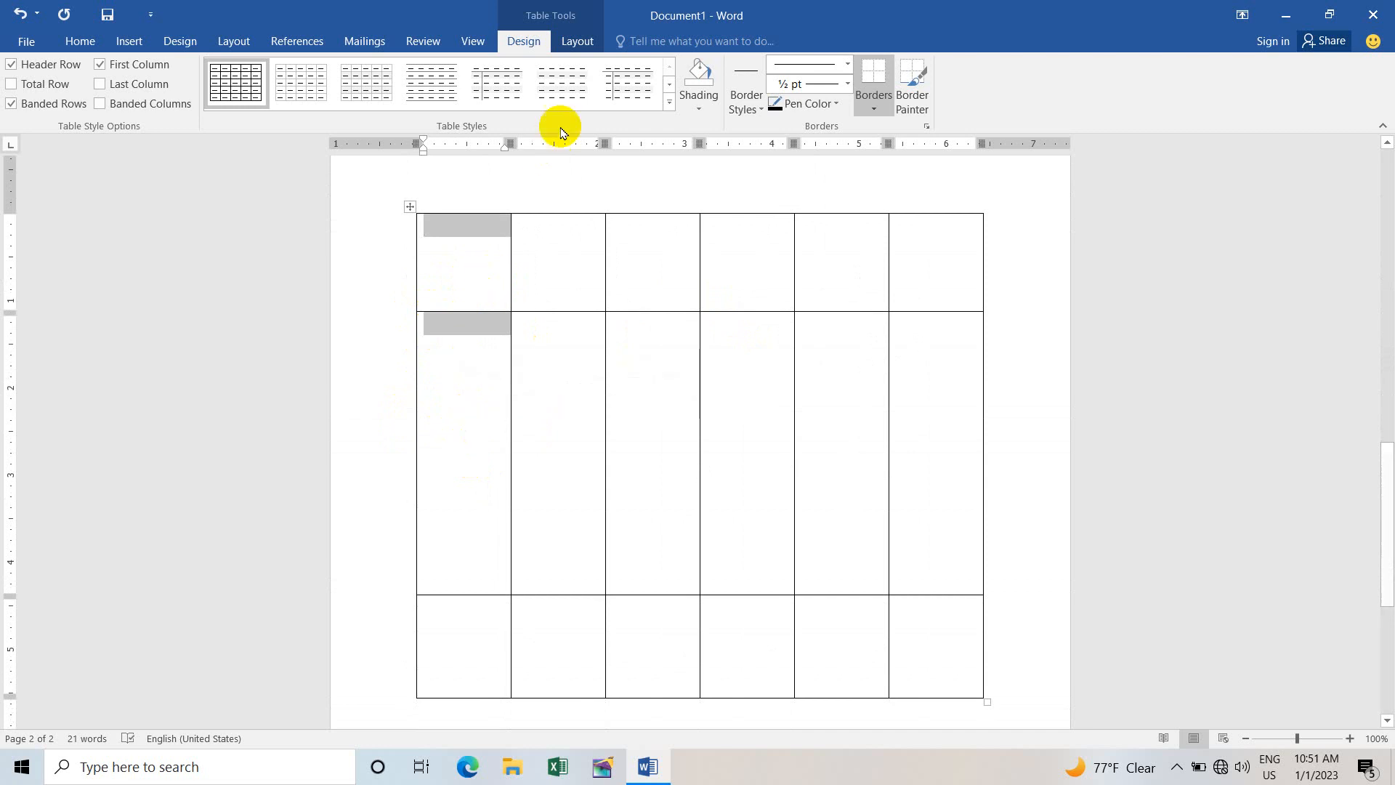
pyautogui.click(475, 256)
pyautogui.moveTo(475, 256); pyautogui.dragTo(473, 417)
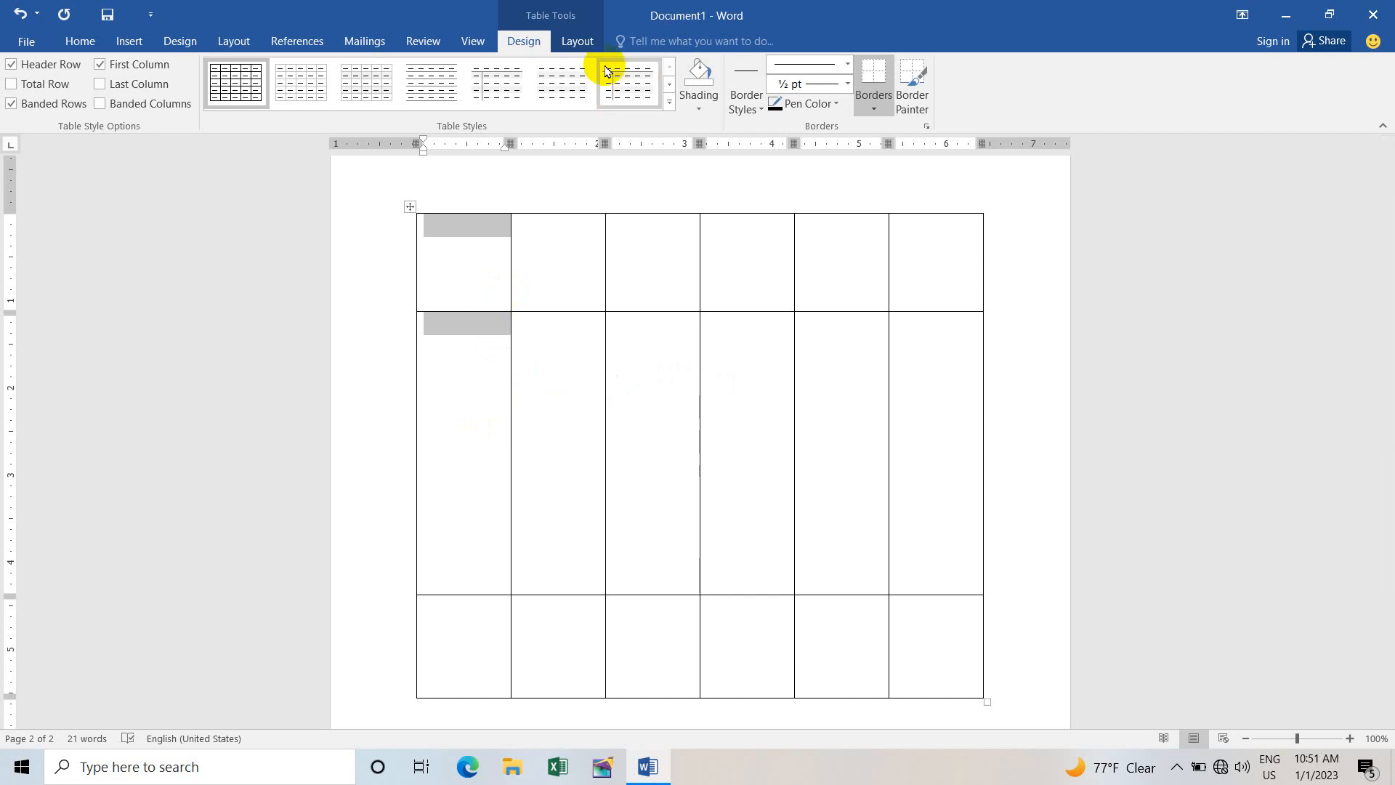
pyautogui.click(577, 44)
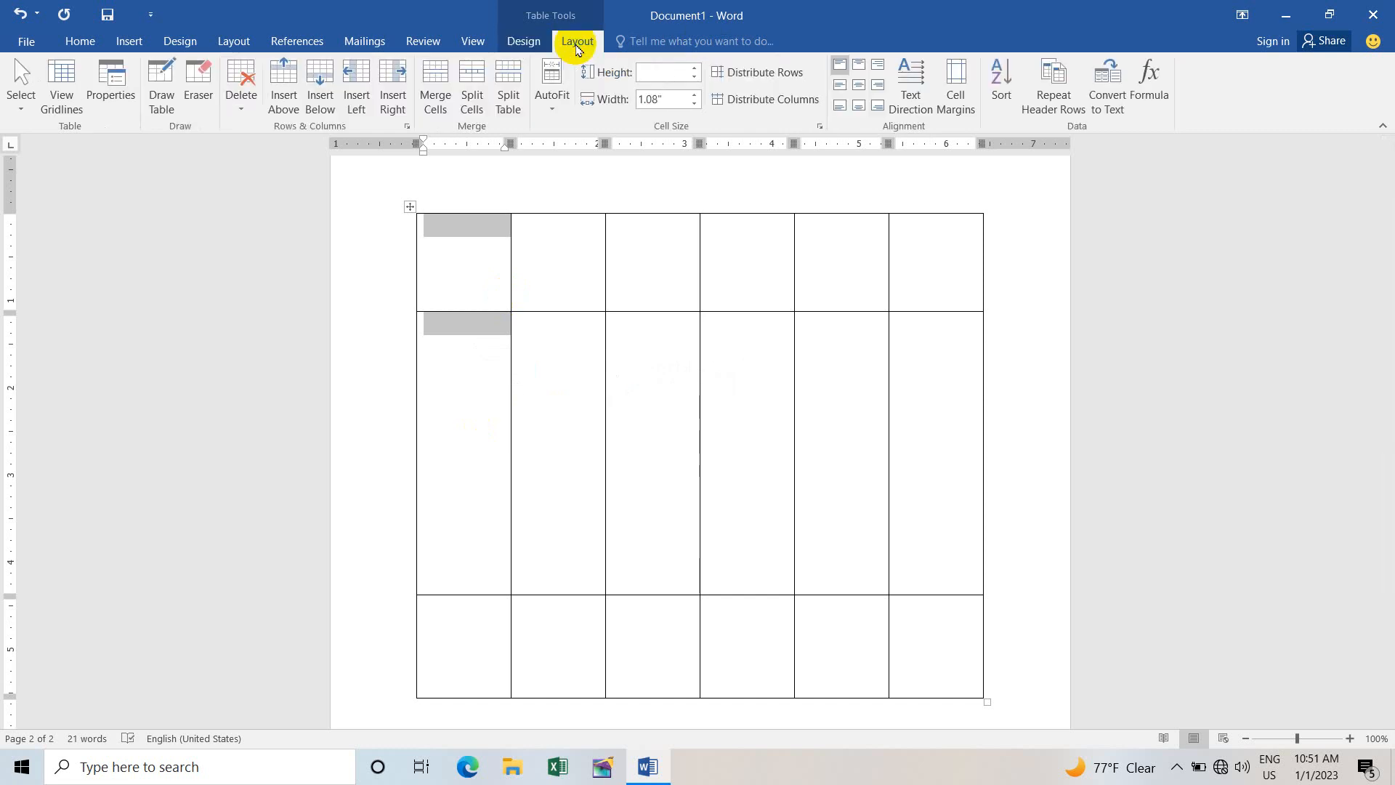
pyautogui.click(436, 88)
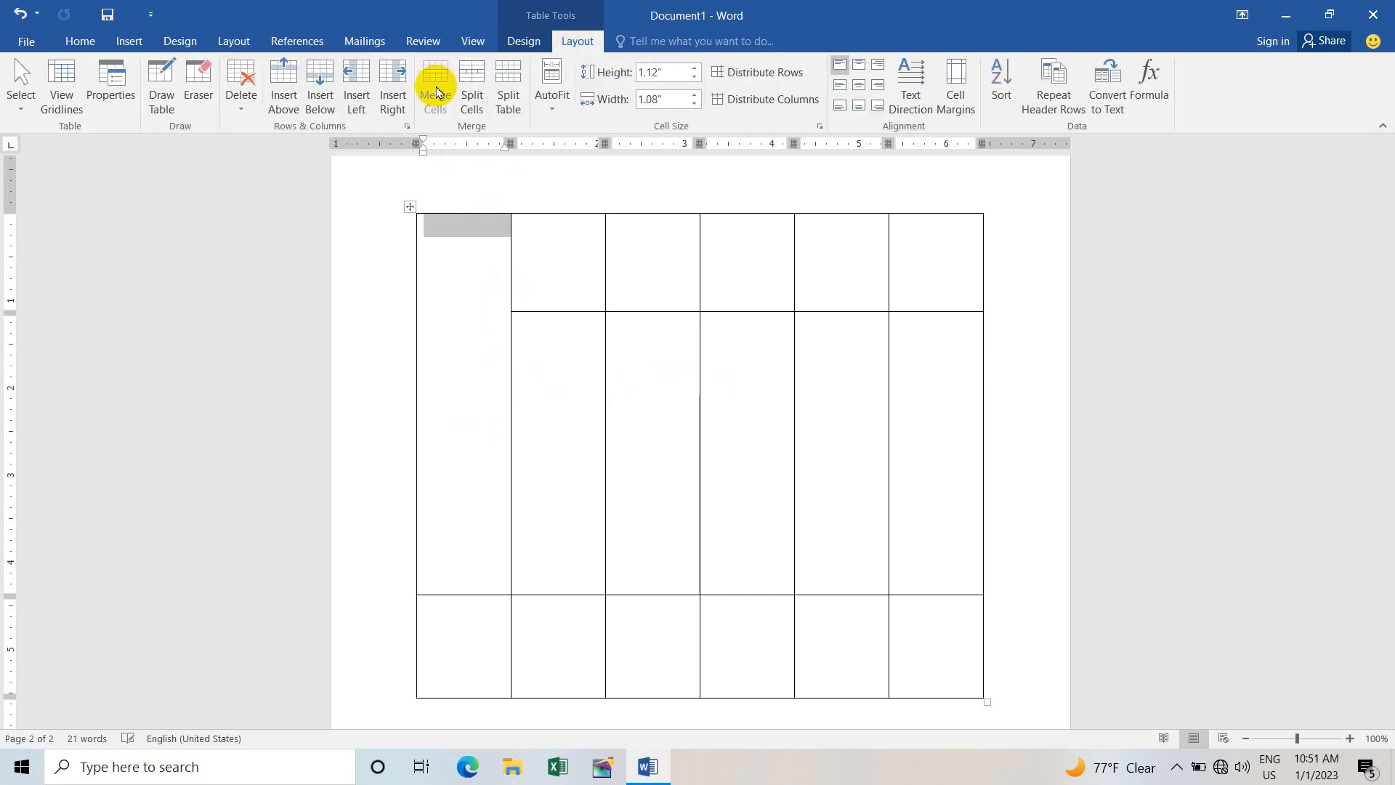
pyautogui.moveTo(563, 273); pyautogui.dragTo(549, 351)
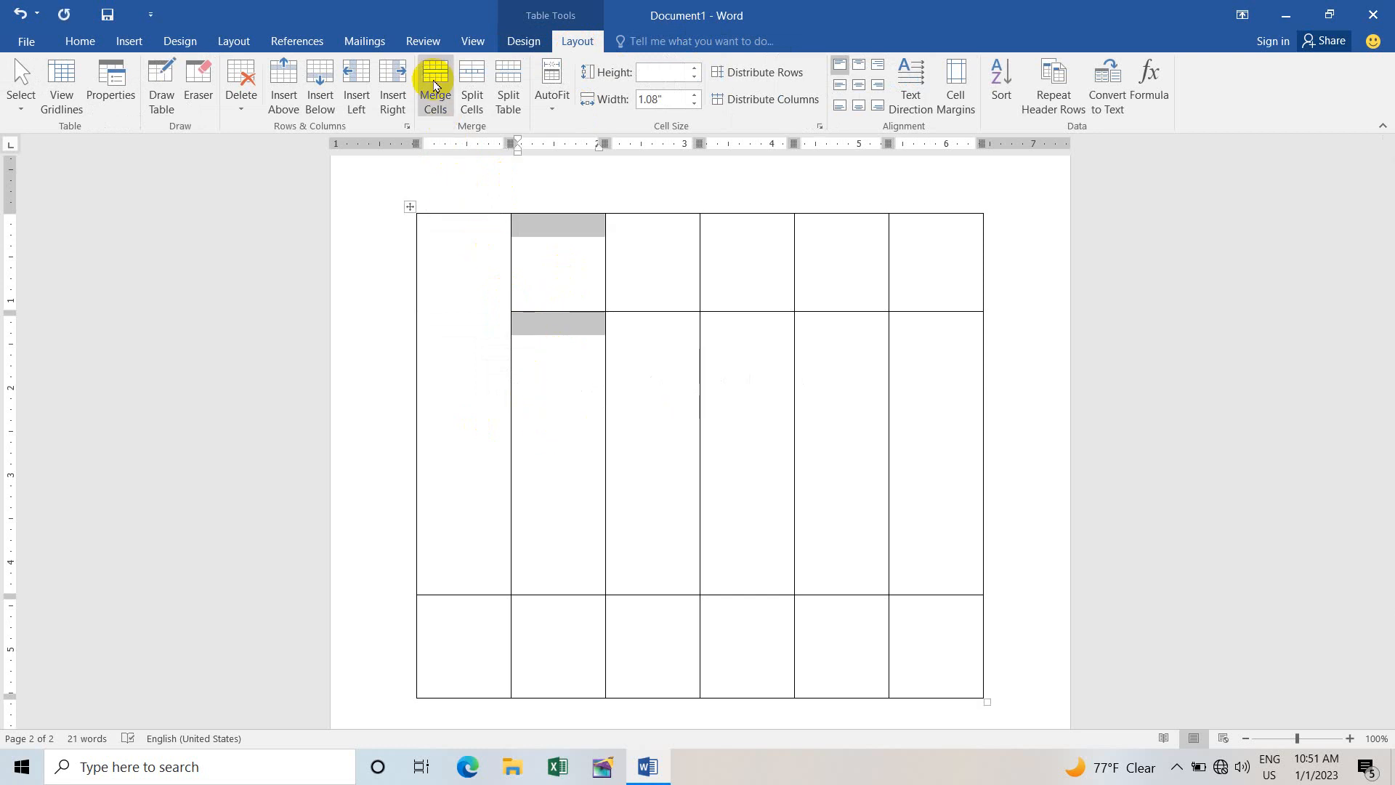
pyautogui.click(436, 89)
pyautogui.moveTo(650, 281); pyautogui.dragTo(650, 430)
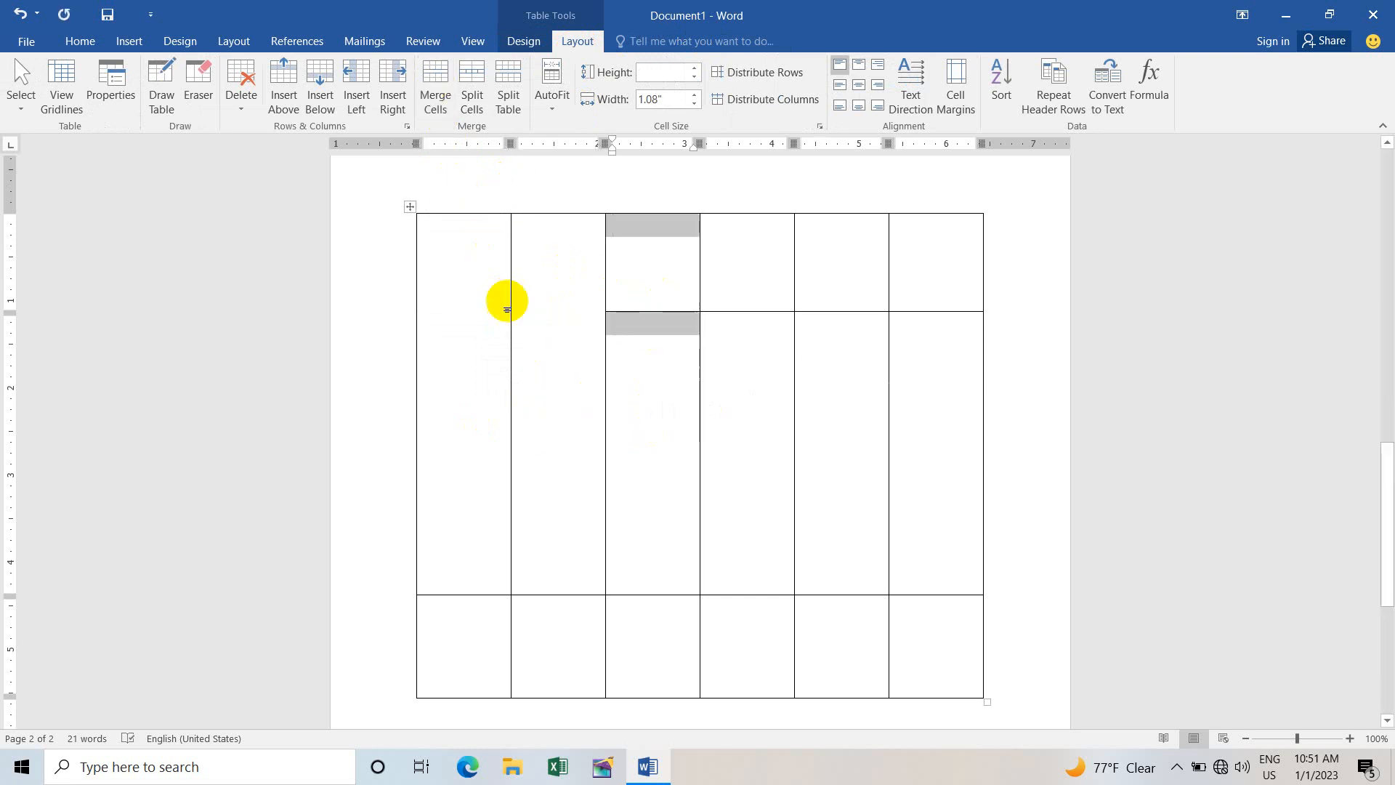
pyautogui.click(429, 96)
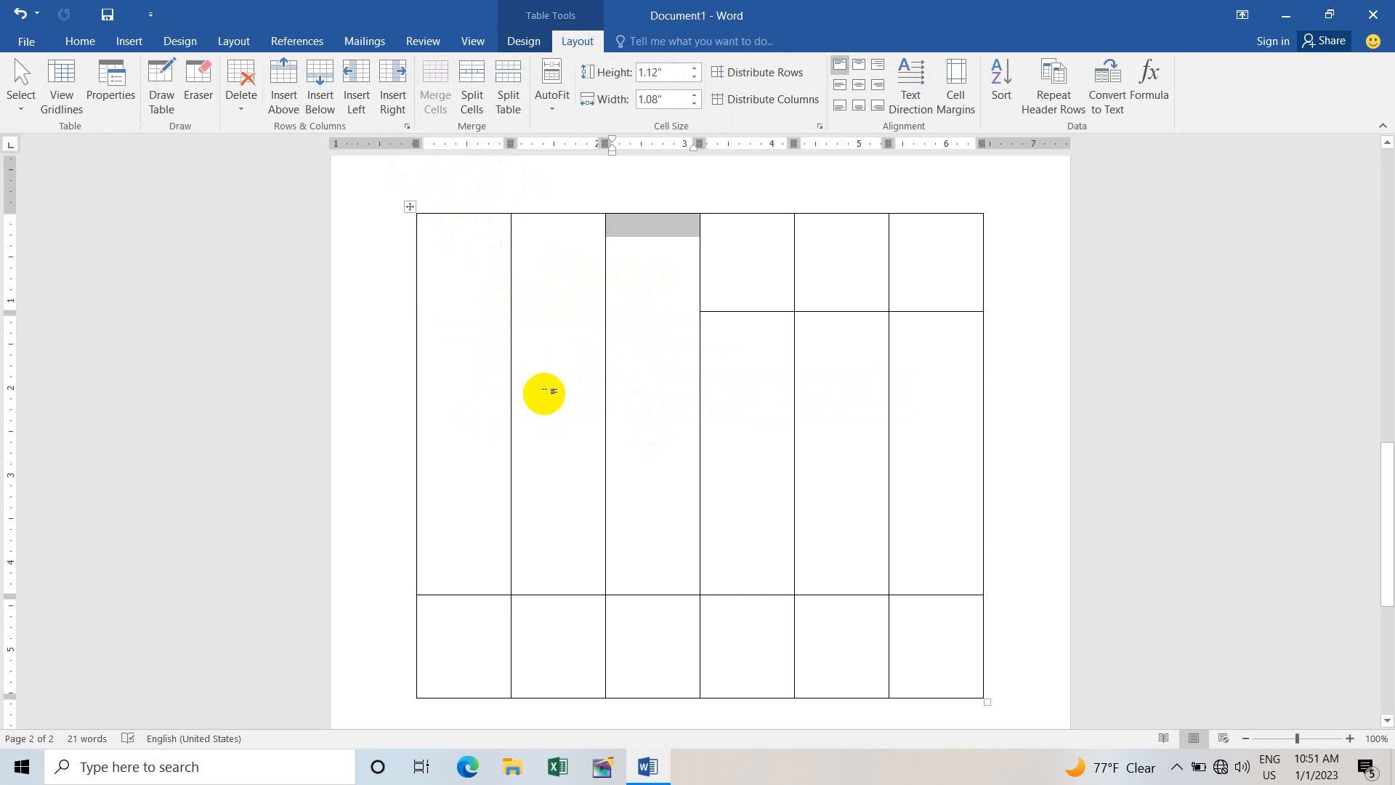
# Merge the fourth and fifth cells of the new table's first row into one wide header cell.
pyautogui.moveTo(765, 261); pyautogui.dragTo(842, 266)
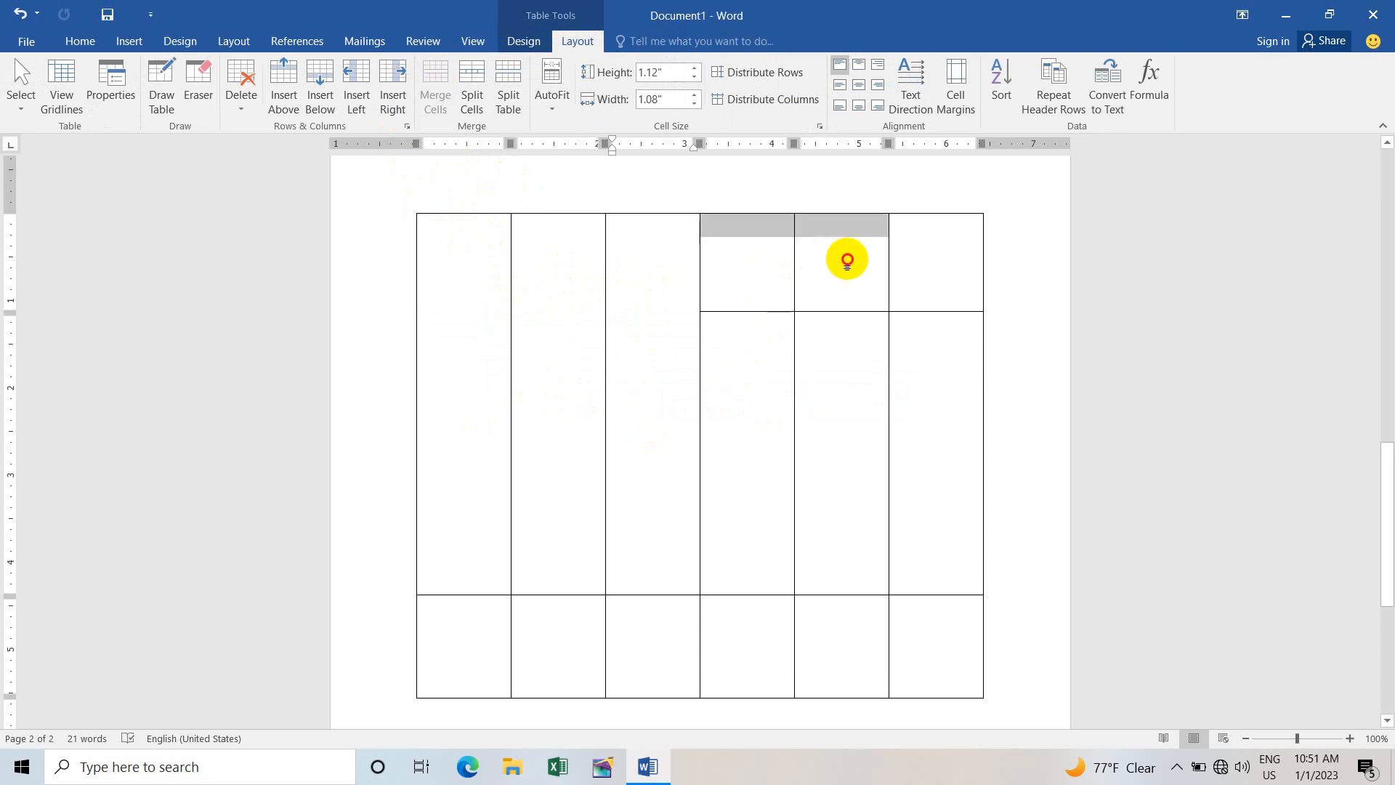
pyautogui.click(843, 265)
pyautogui.moveTo(725, 259); pyautogui.dragTo(870, 264)
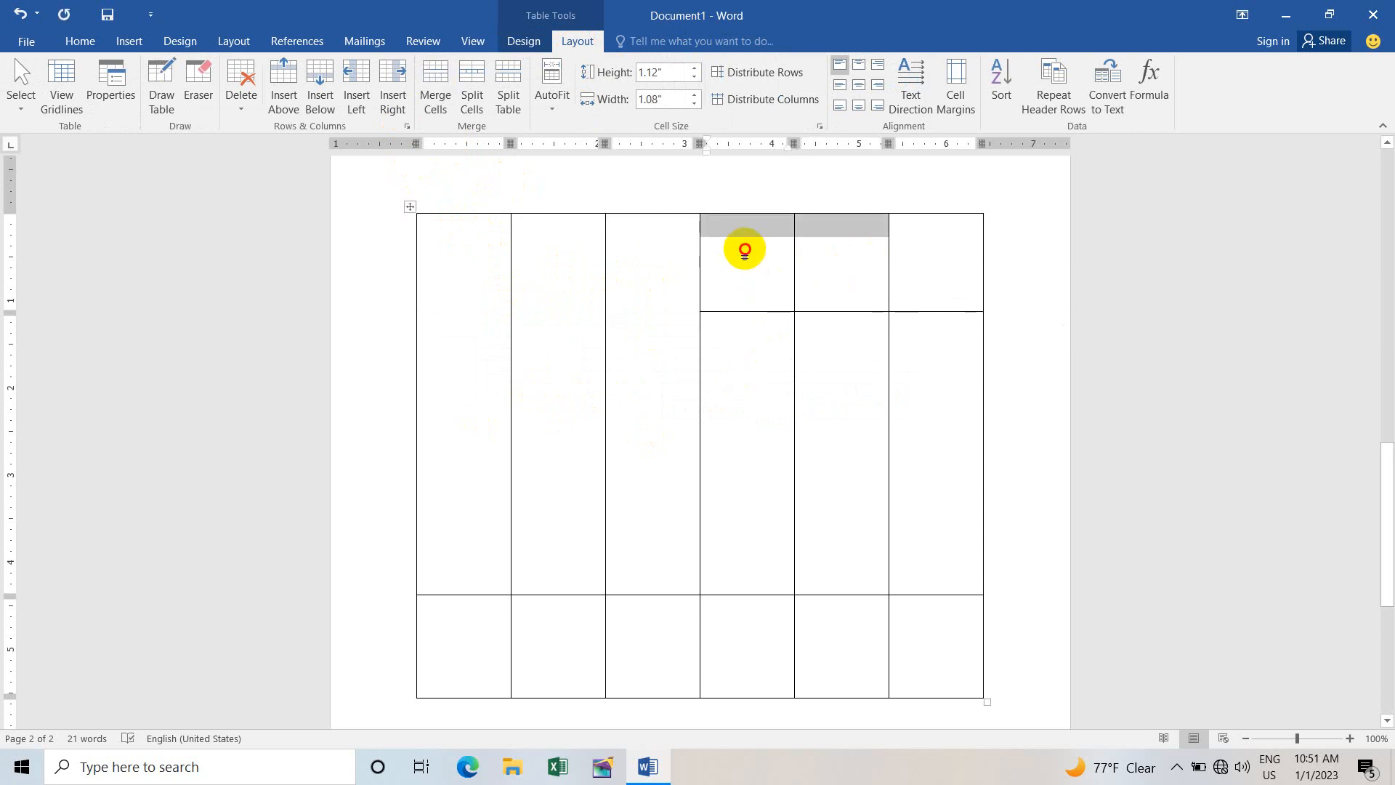
pyautogui.moveTo(743, 249); pyautogui.dragTo(835, 249)
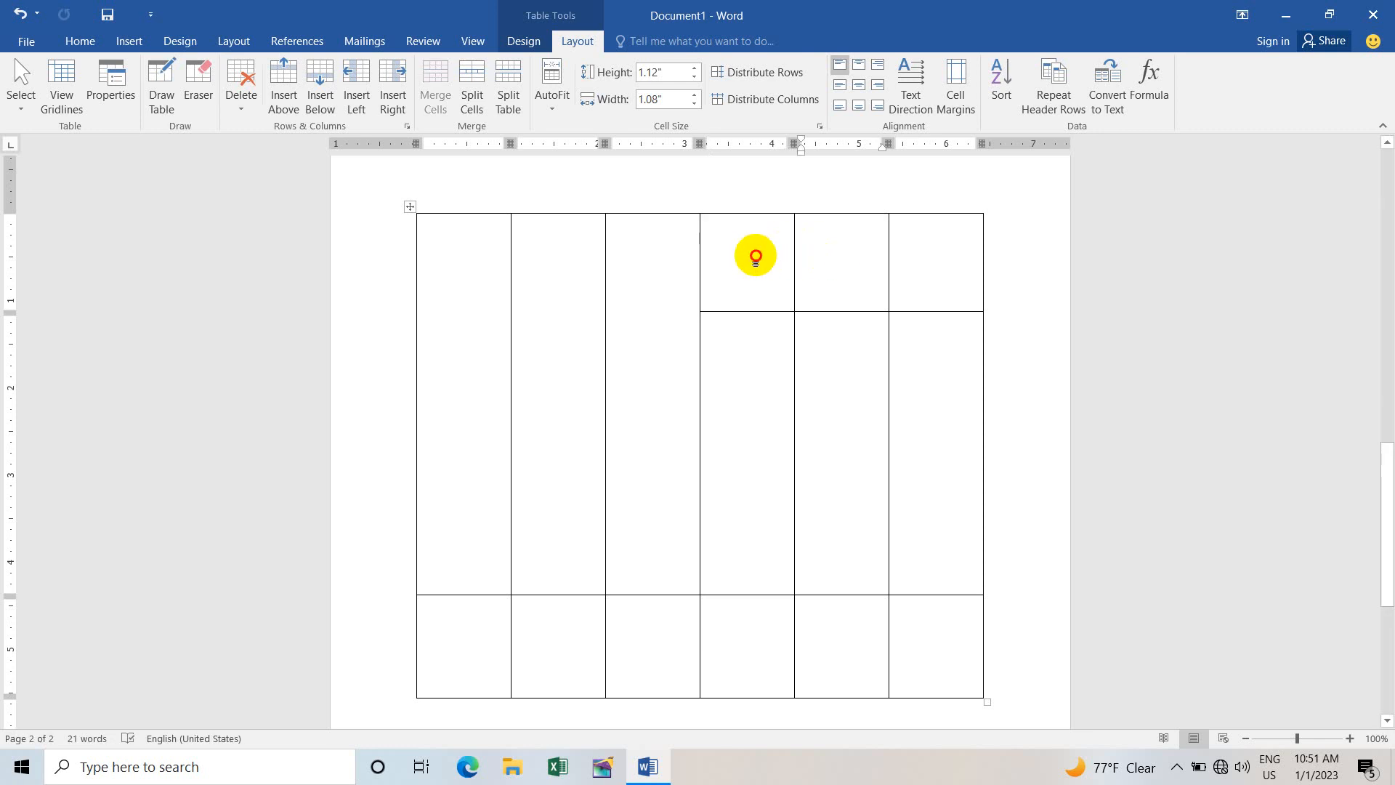
pyautogui.moveTo(751, 255); pyautogui.dragTo(835, 262)
pyautogui.click(444, 110)
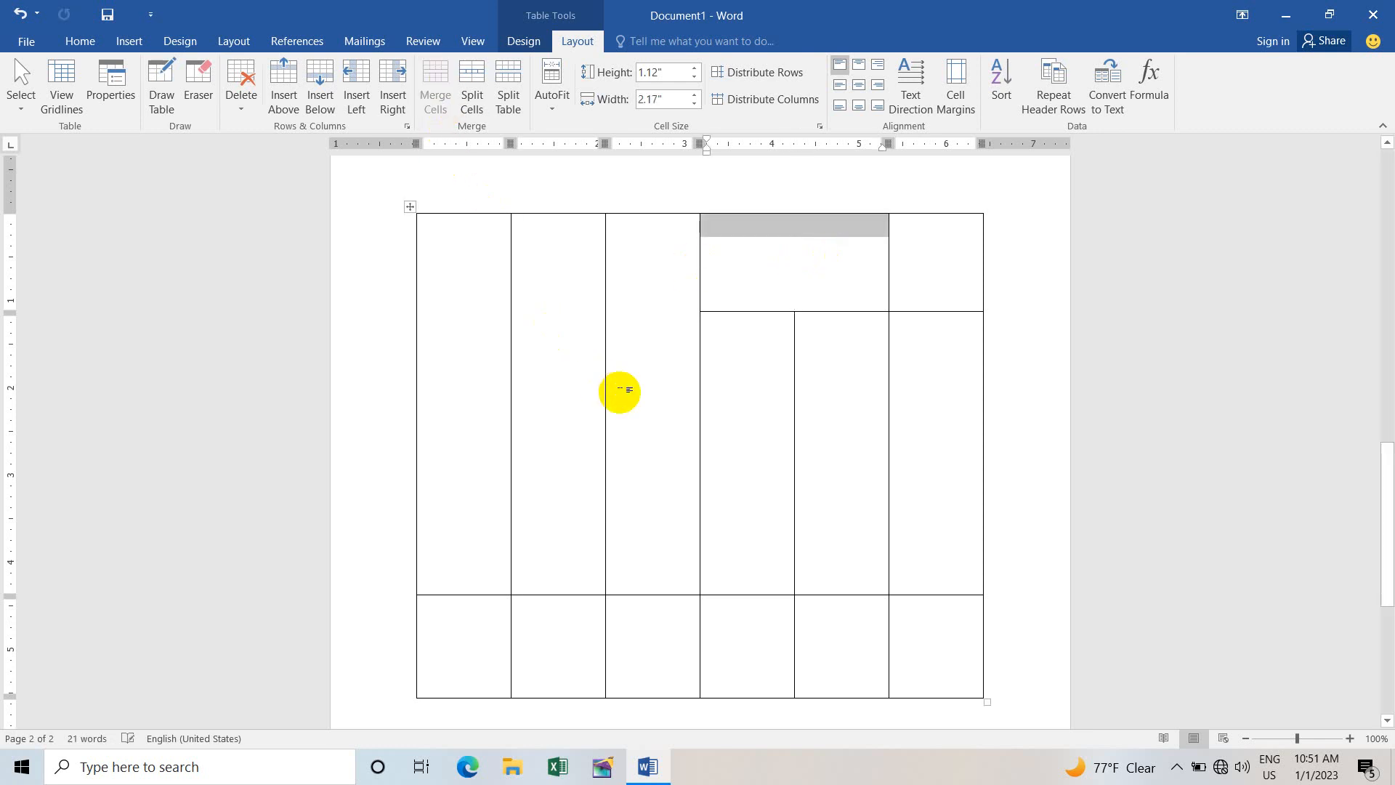
# Merge the first-row and second-row cells in the last column and return to the sample table on page 1.
pyautogui.moveTo(934, 268); pyautogui.dragTo(937, 454)
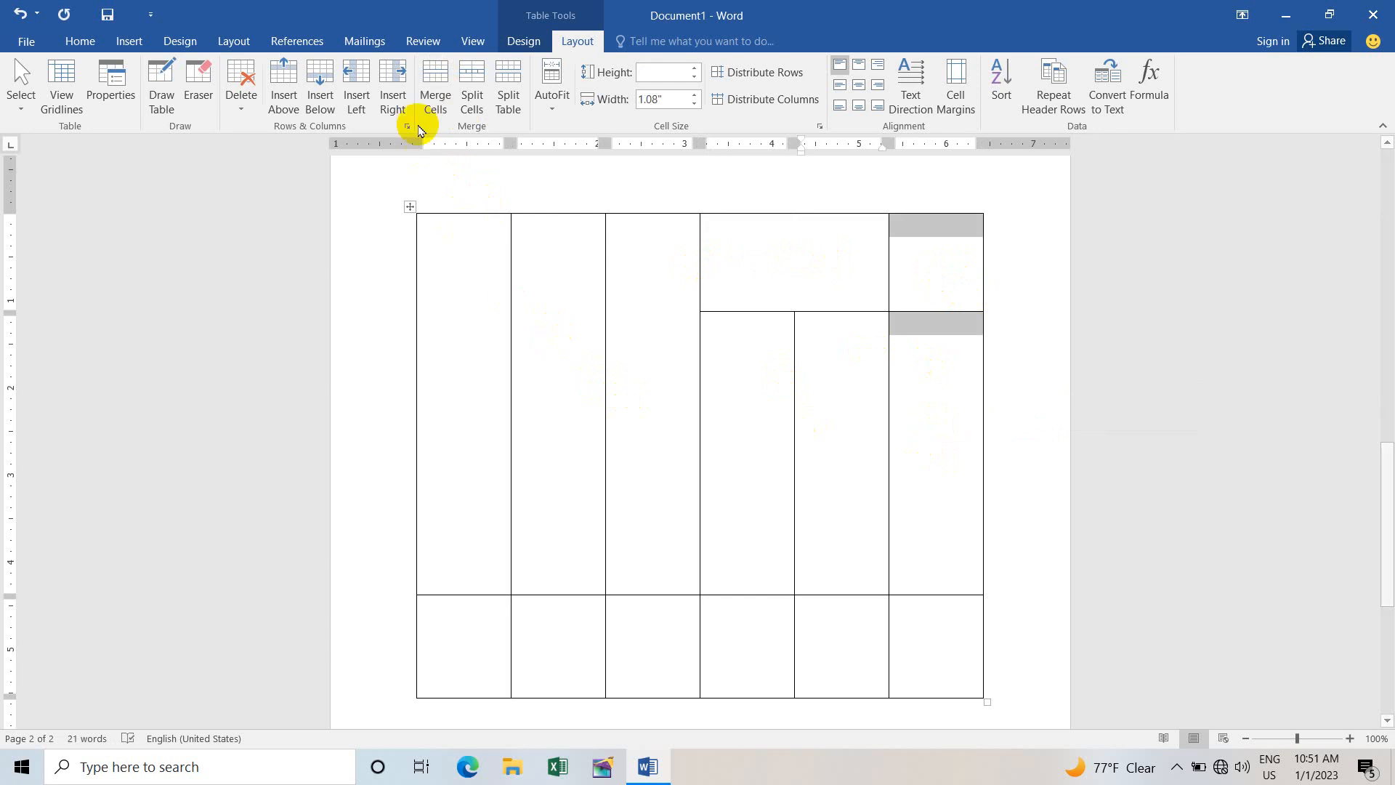
pyautogui.click(449, 85)
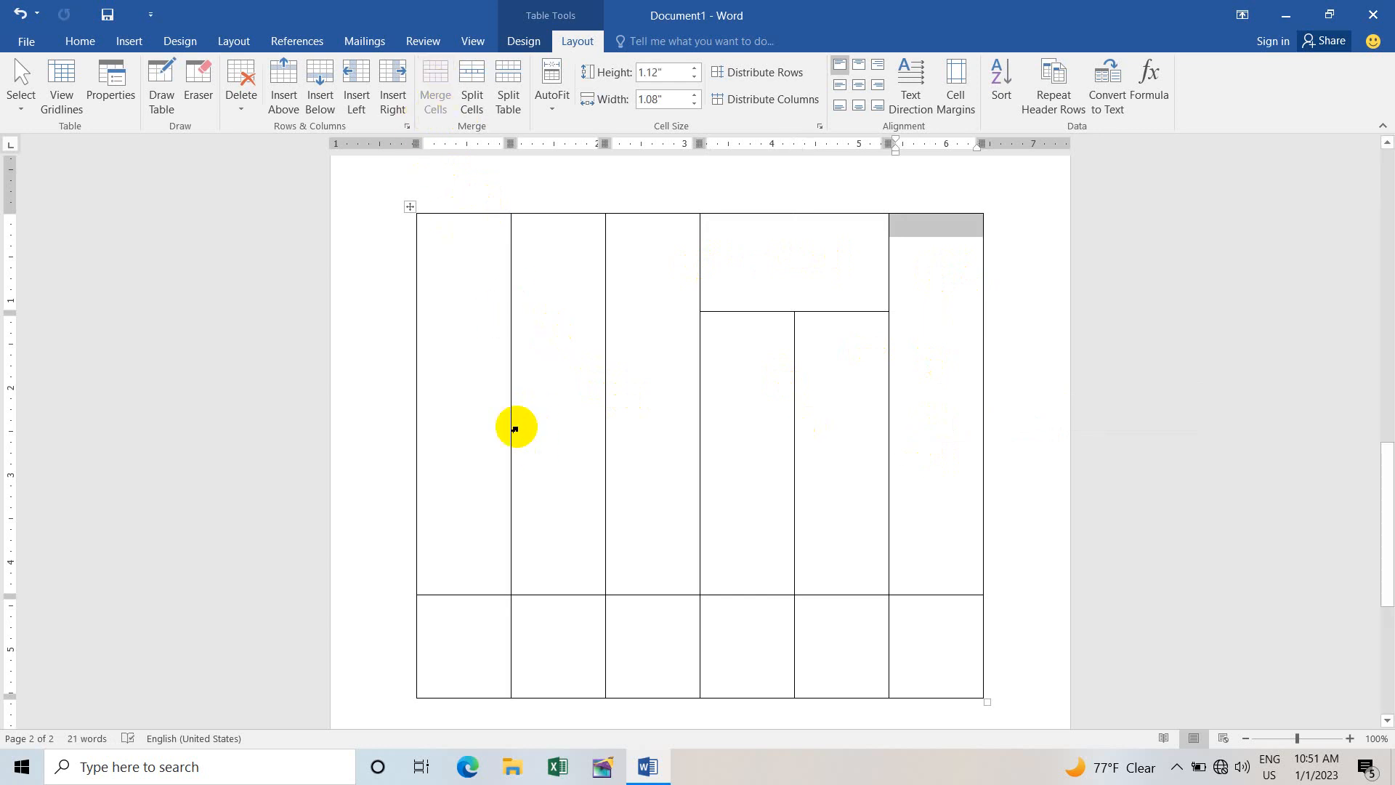
pyautogui.click(515, 429)
pyautogui.scroll(10, 514, 428)
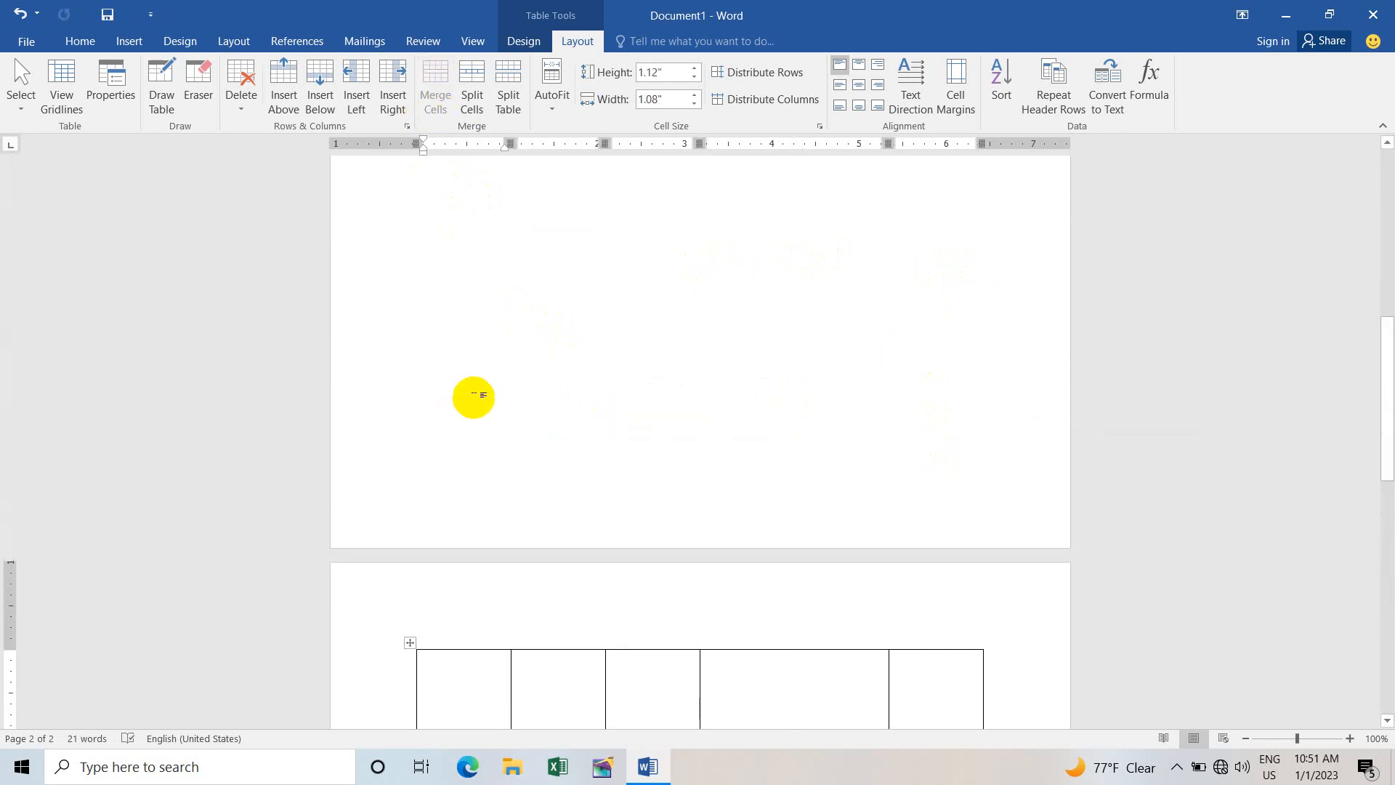
pyautogui.scroll(4, 480, 389)
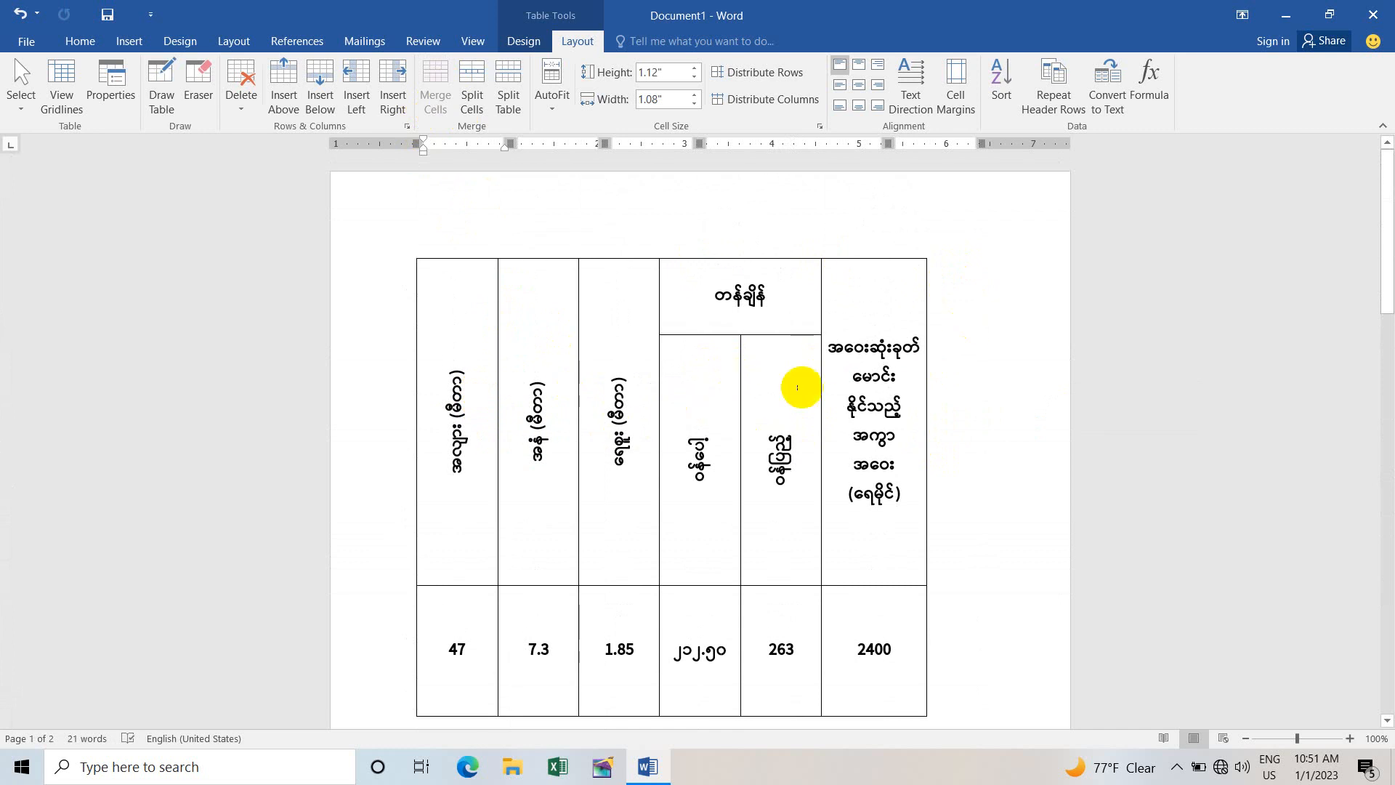
# Set the font size of the whole new table on page 2 to 16.
pyautogui.scroll(-4, 797, 387)
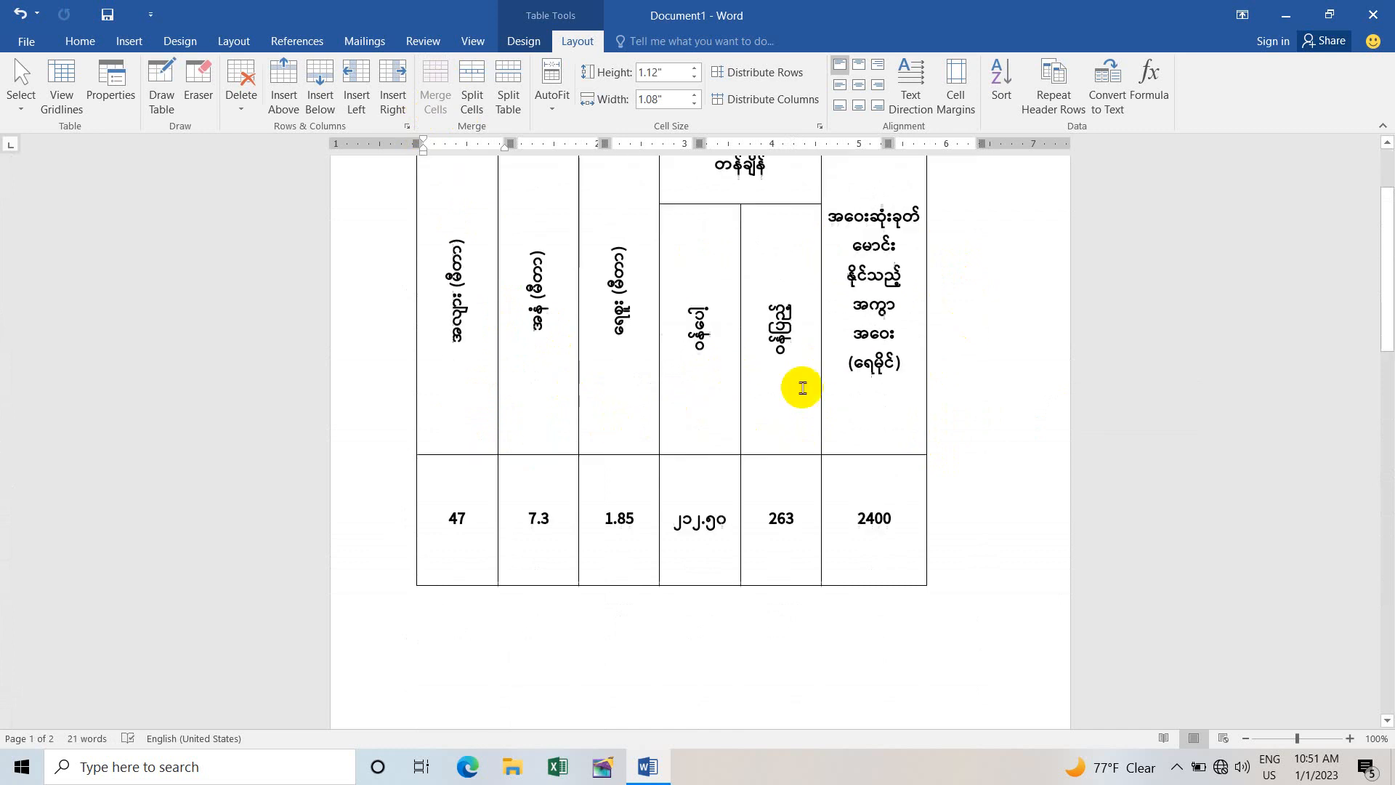
pyautogui.scroll(3, 778, 390)
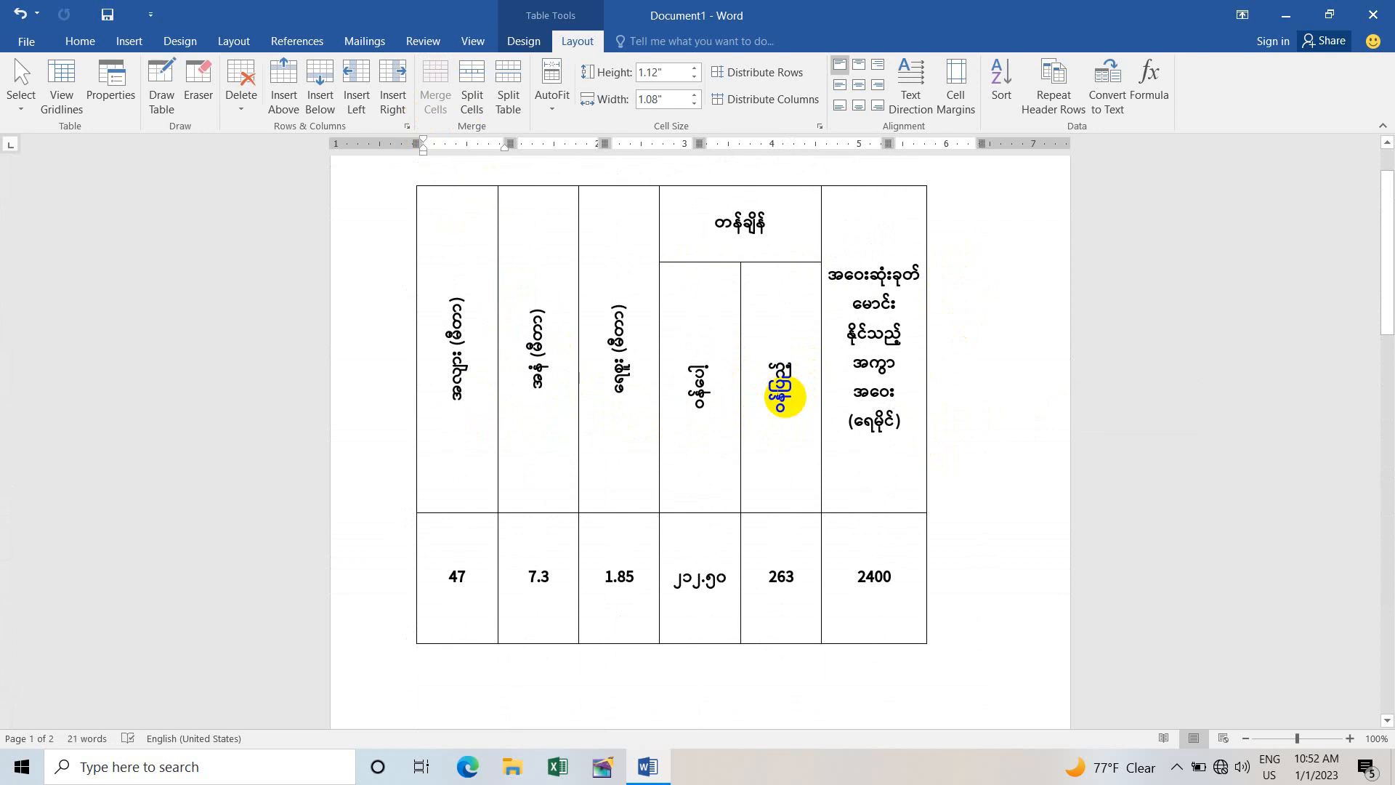
pyautogui.scroll(-10, 713, 445)
pyautogui.scroll(-3, 648, 438)
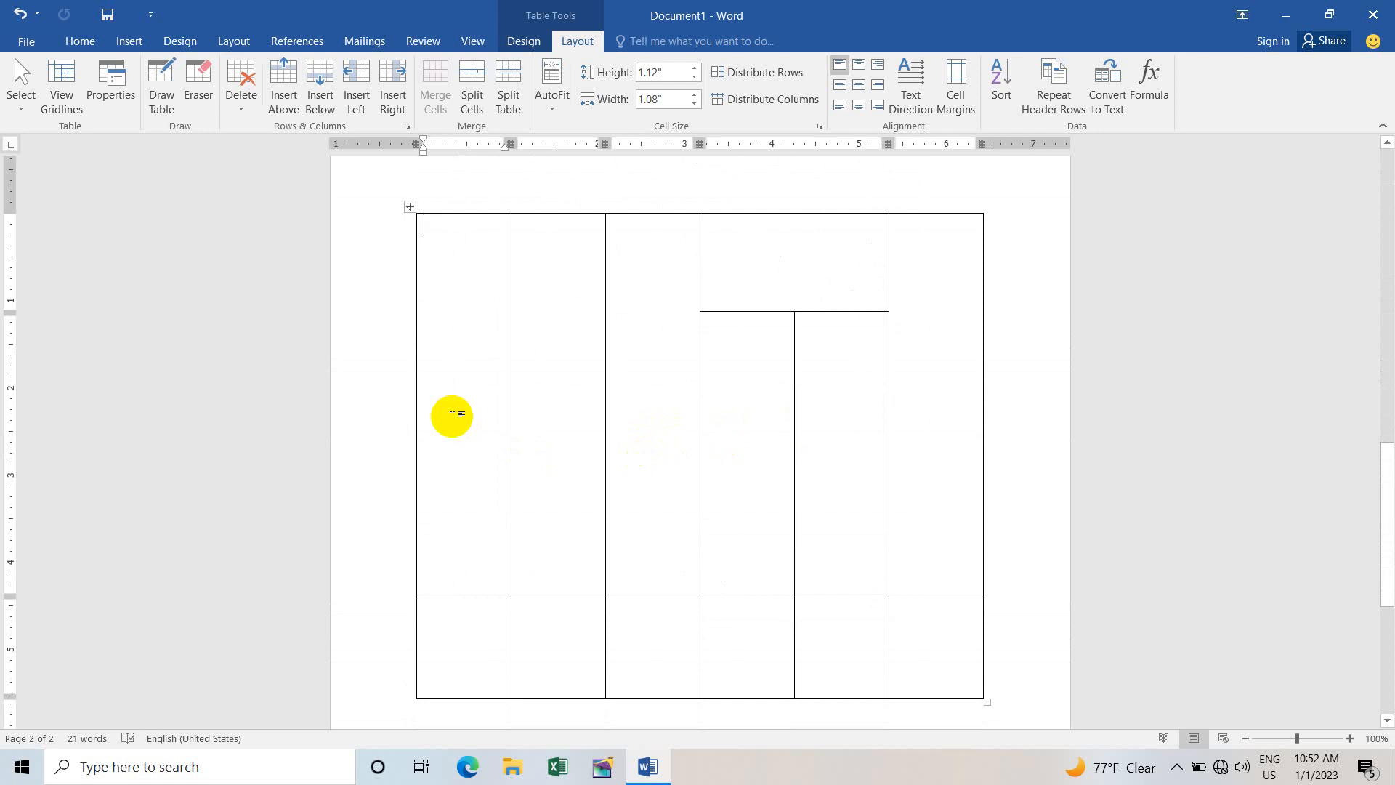
pyautogui.click(73, 41)
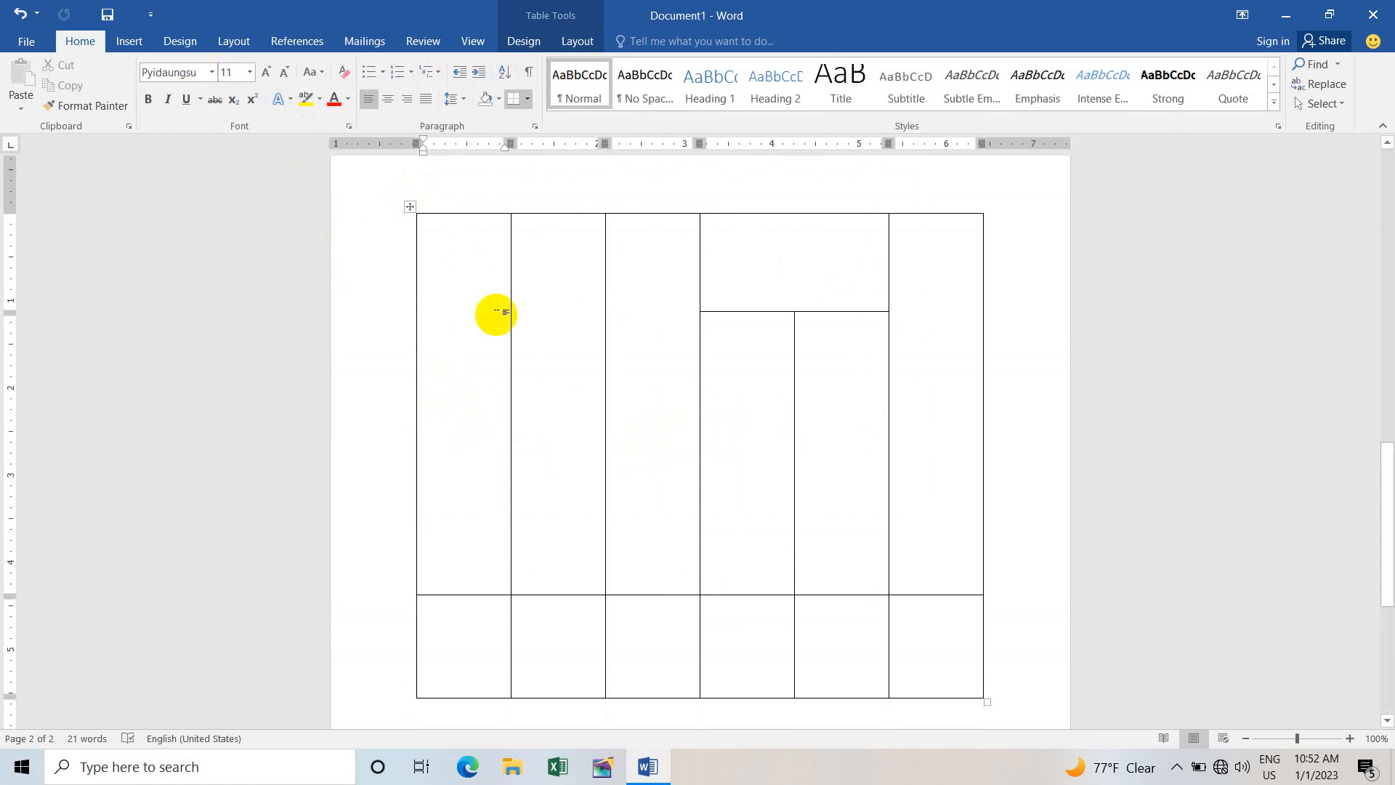
pyautogui.click(559, 409)
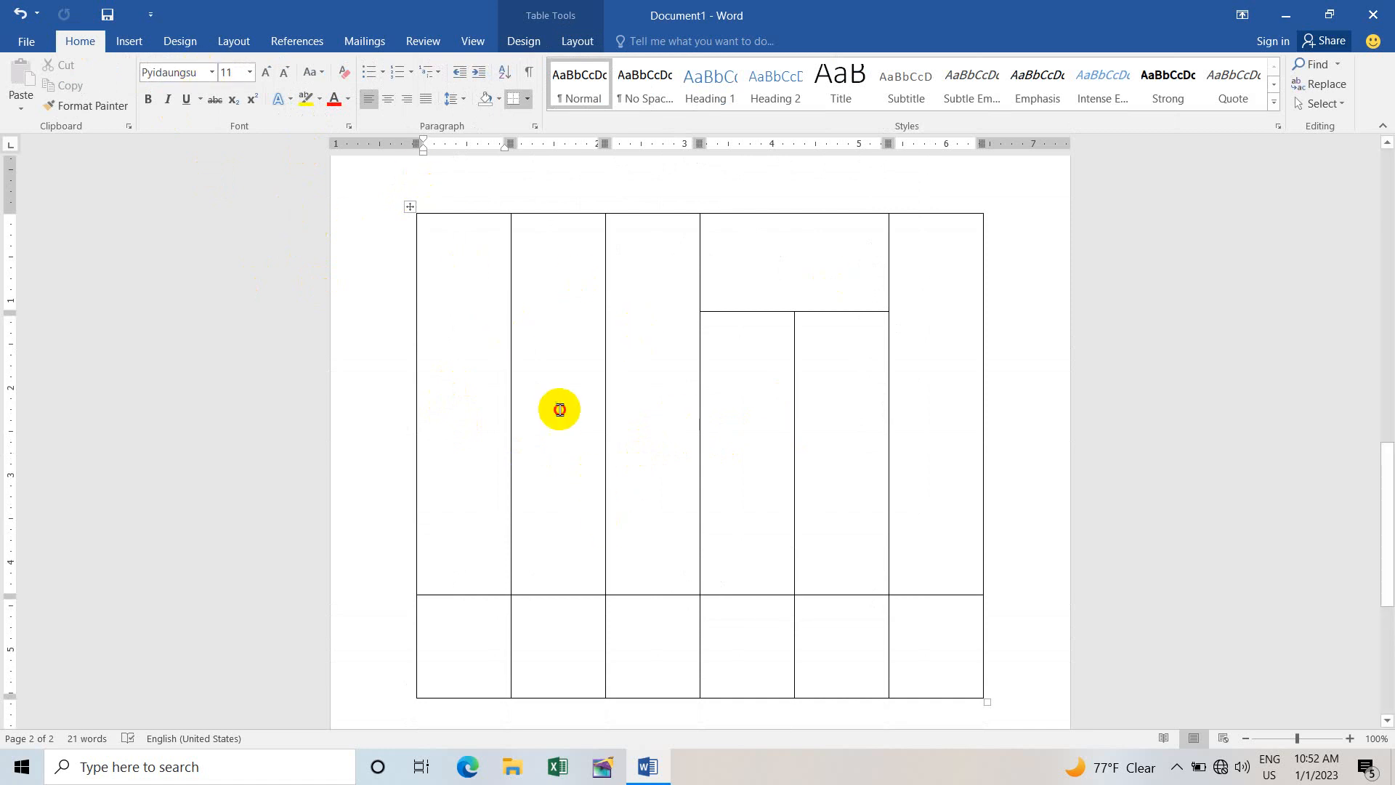
pyautogui.click(736, 390)
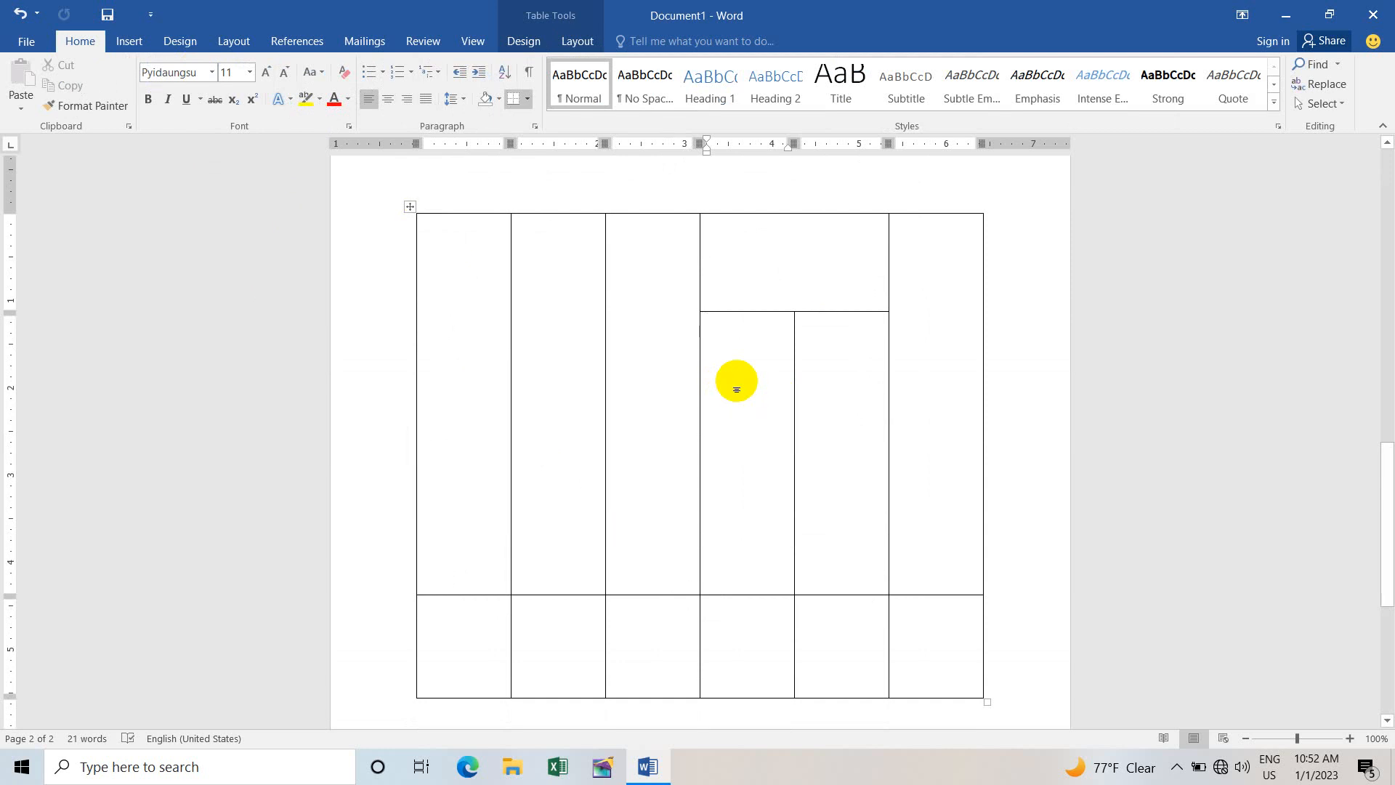
pyautogui.click(411, 209)
pyautogui.click(451, 372)
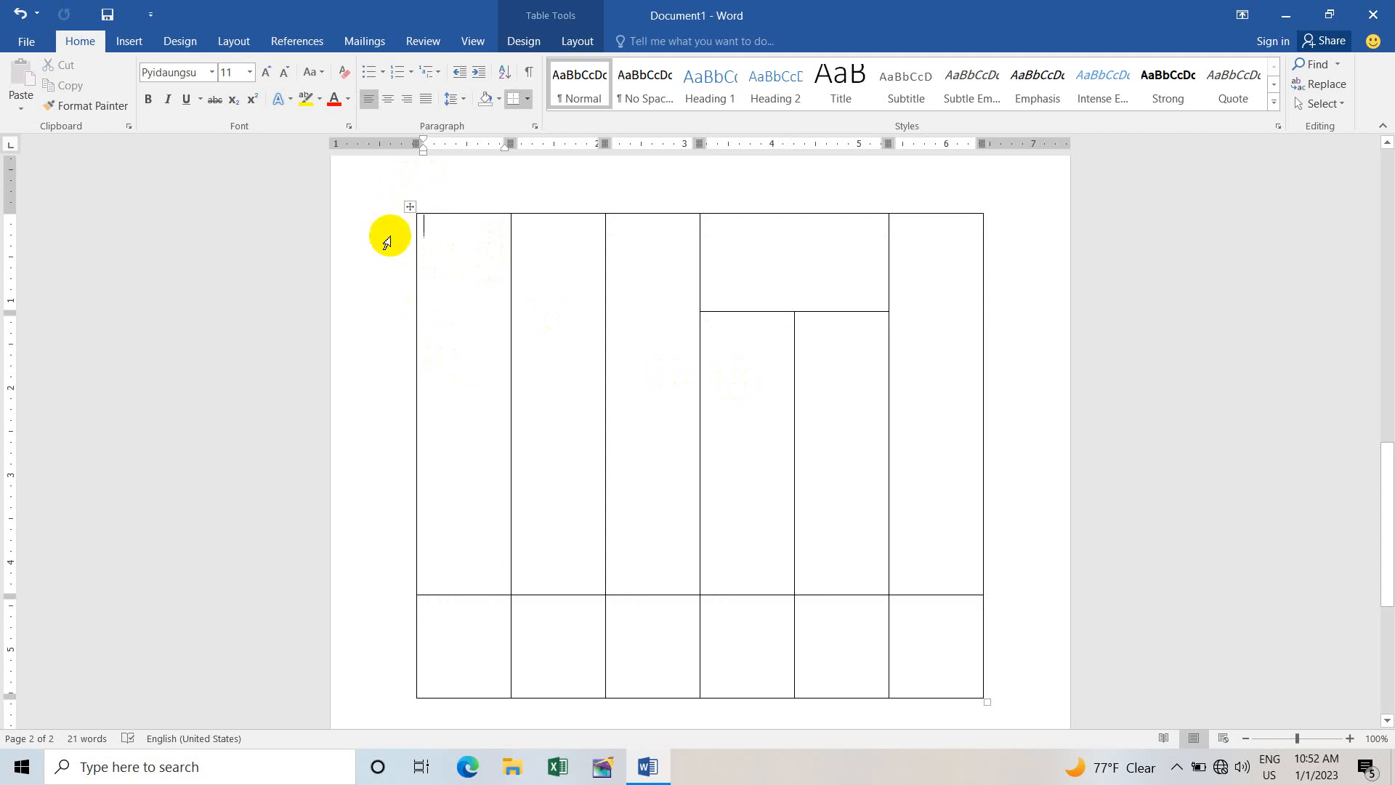
pyautogui.click(409, 208)
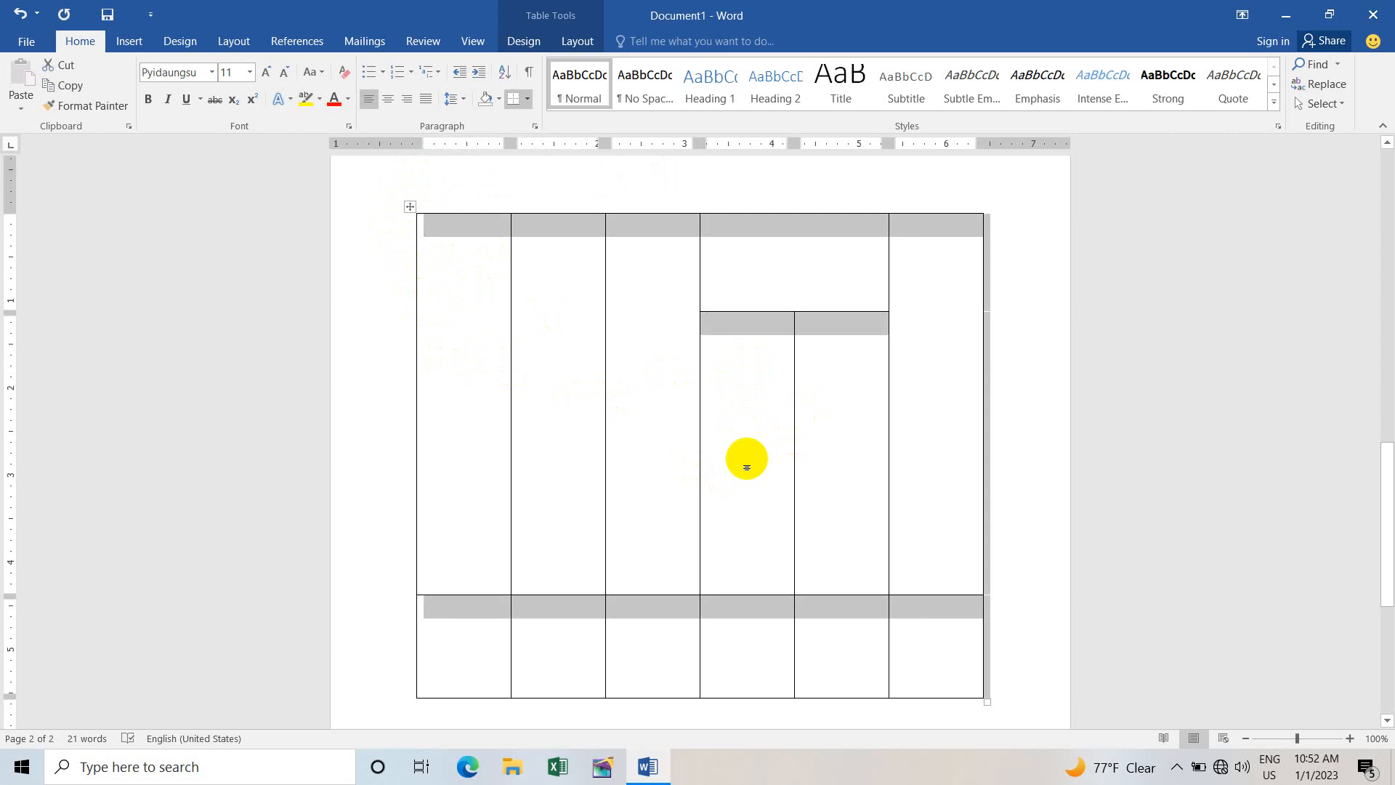
pyautogui.click(181, 69)
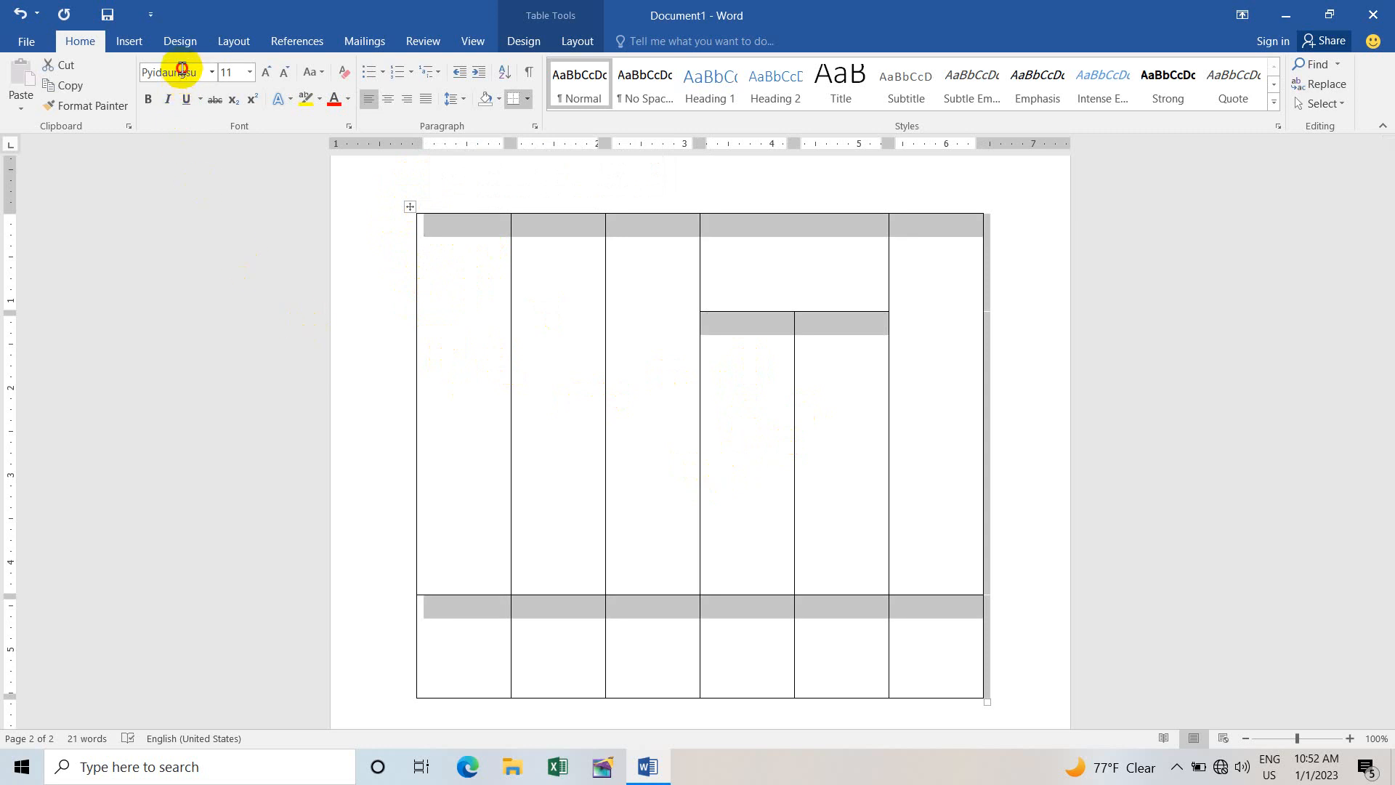
pyautogui.click(266, 72)
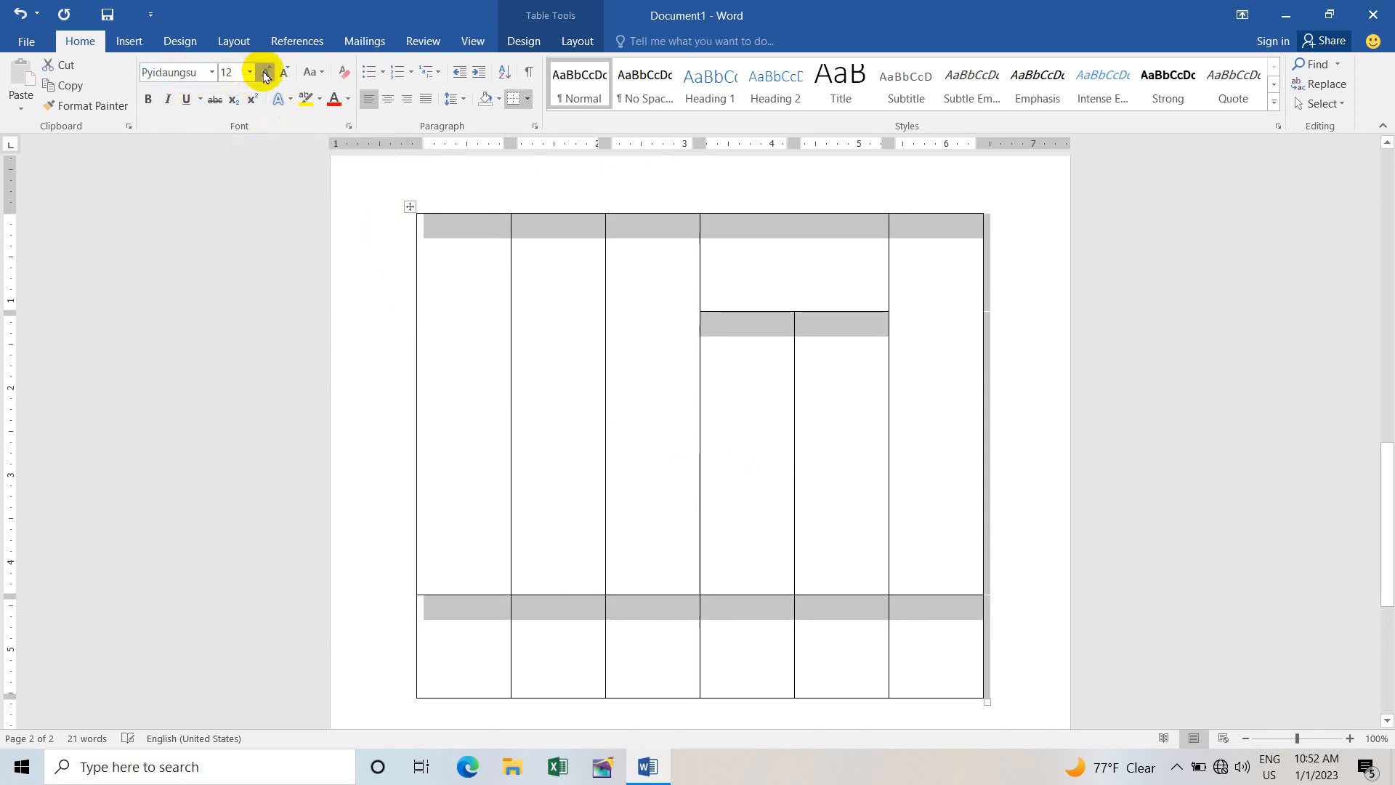
pyautogui.click(266, 72)
pyautogui.click(266, 72)
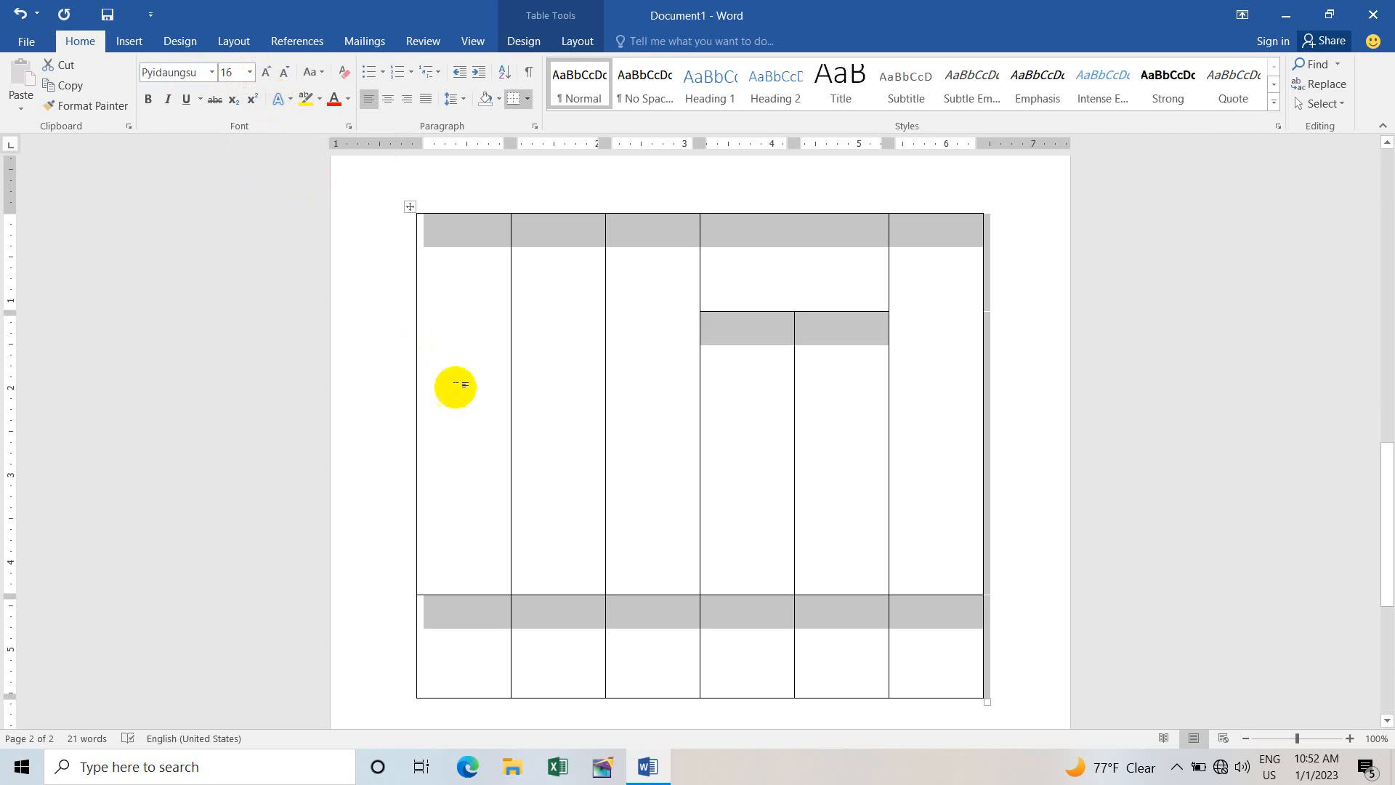
# Switch the input language to Burmese and enter "အလျား (မီတာ)" in the new table's first header cell.
pyautogui.click(431, 343)
pyautogui.scroll(-2, 521, 411)
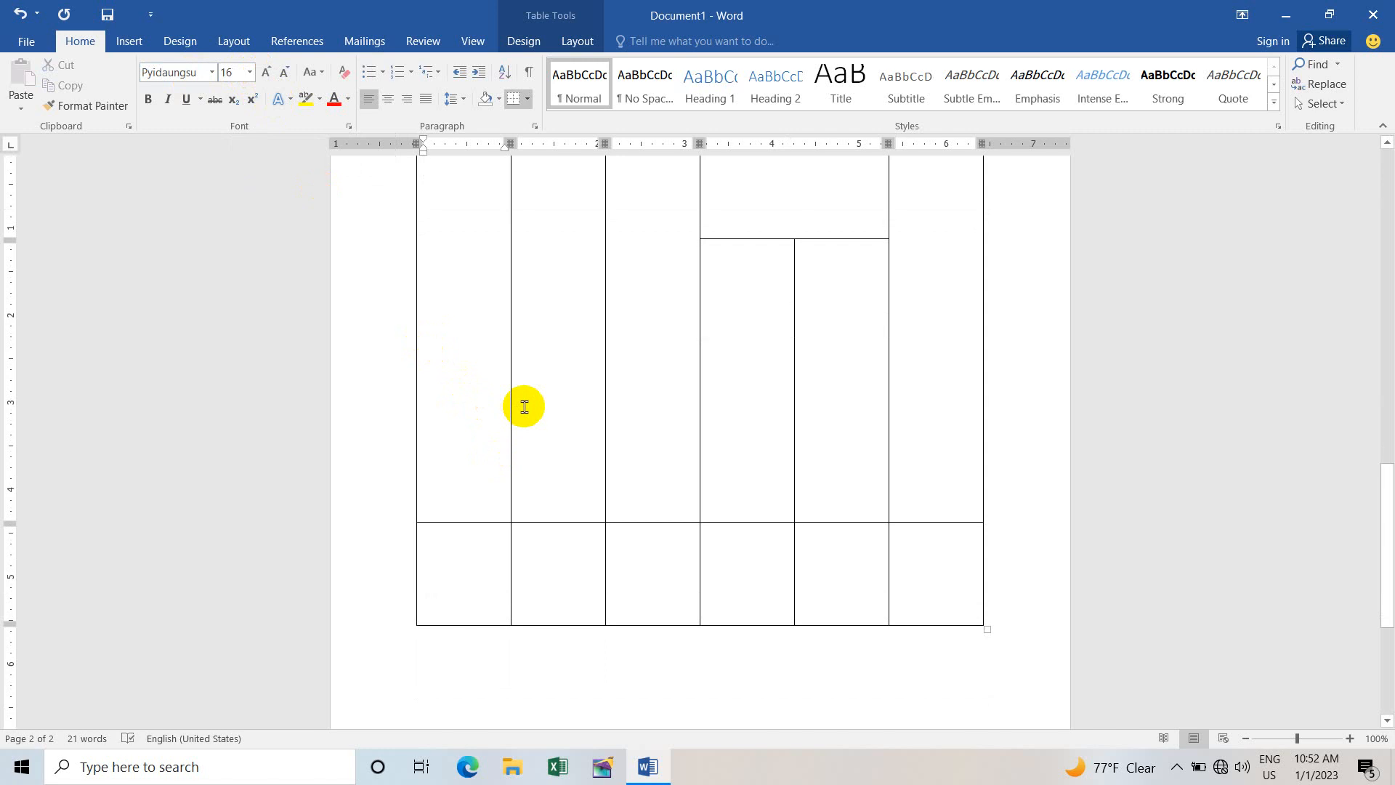
pyautogui.press('super+space')
pyautogui.press('super+space')
pyautogui.scroll(1, 524, 406)
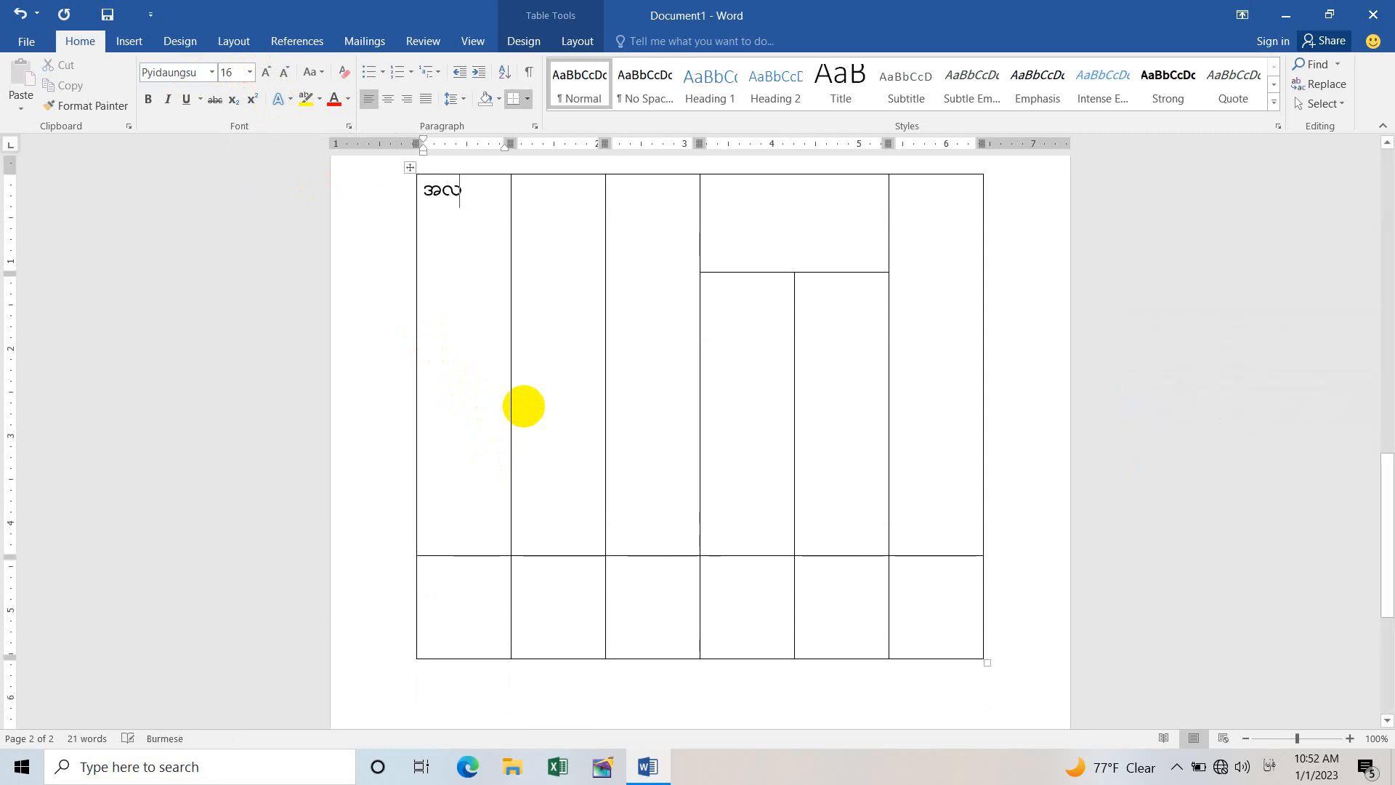
pyautogui.write('း')
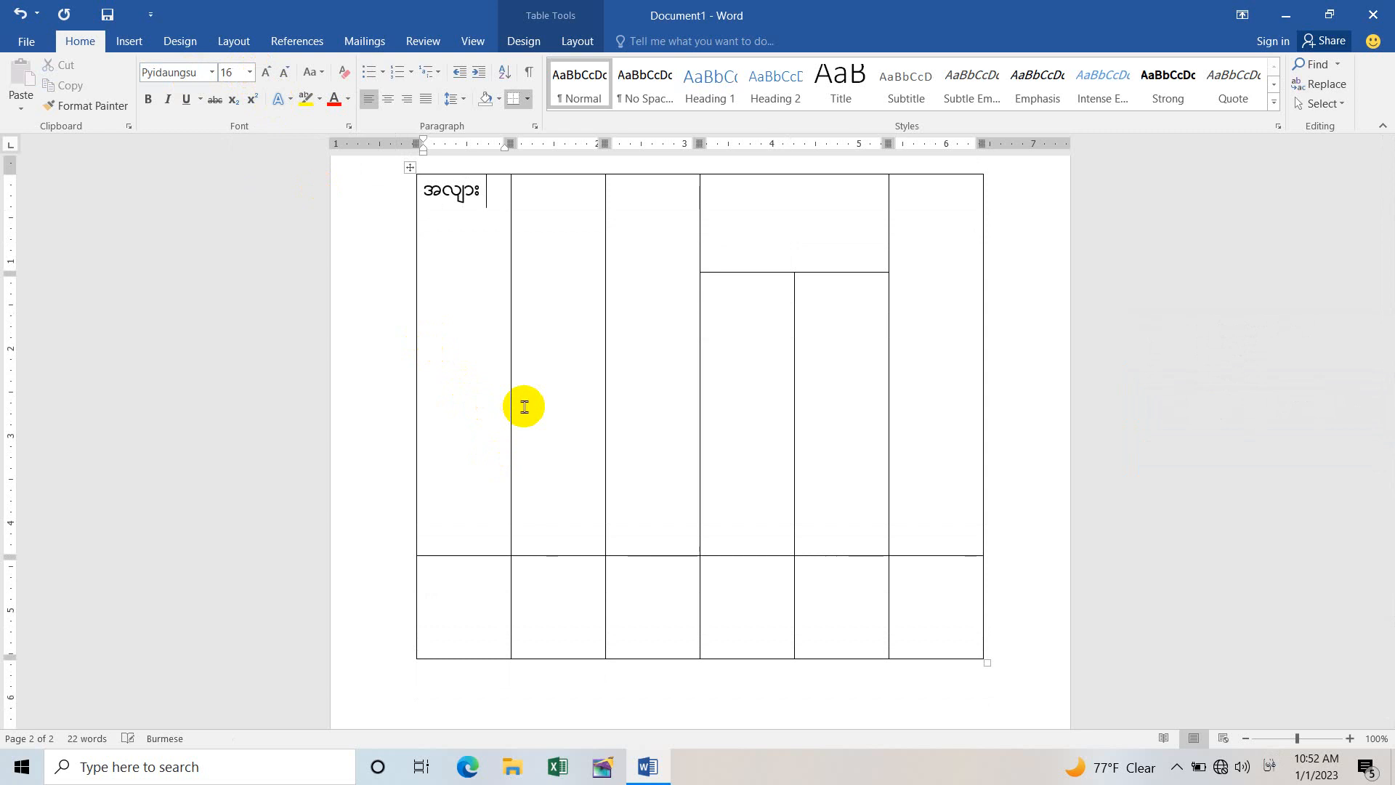
pyautogui.write(' (မိတာ)')
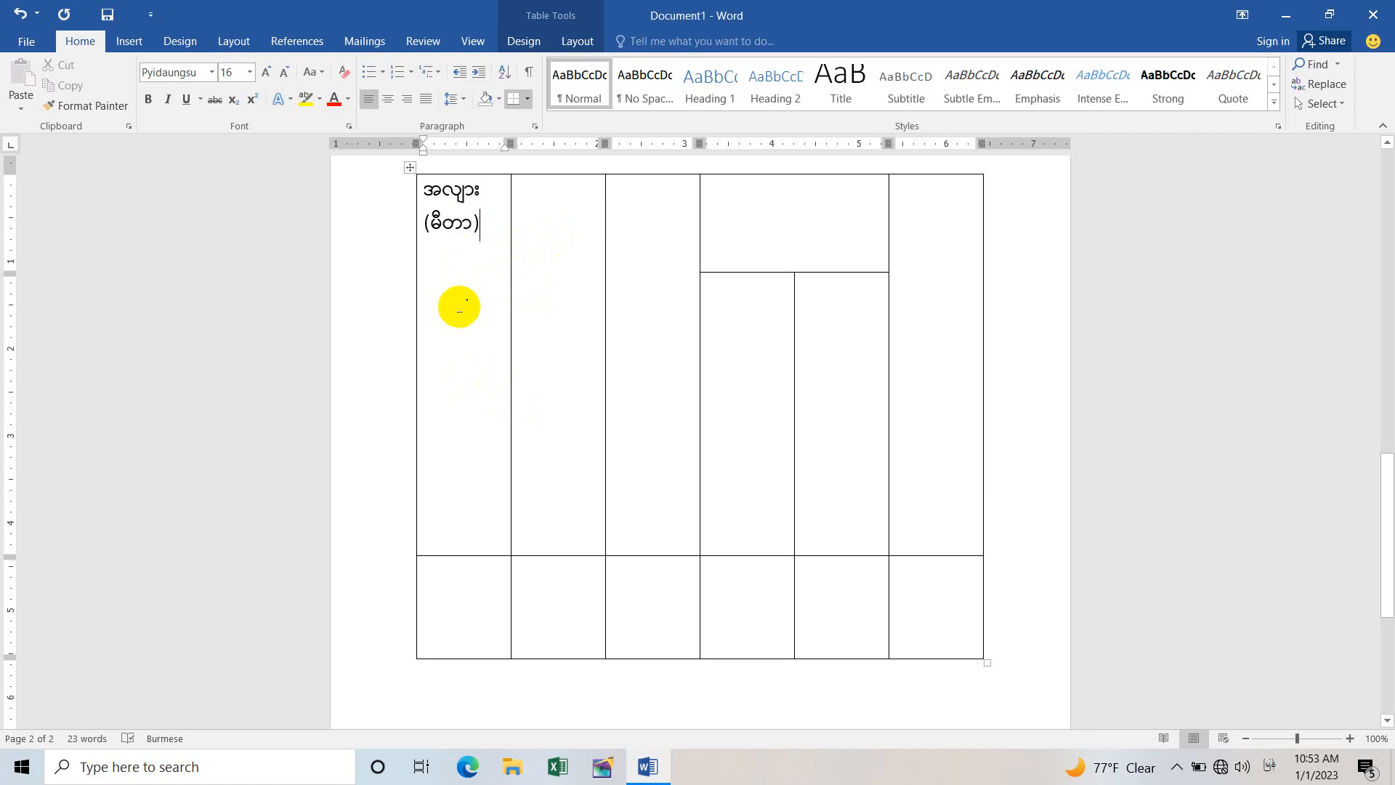
pyautogui.scroll(10, 480, 348)
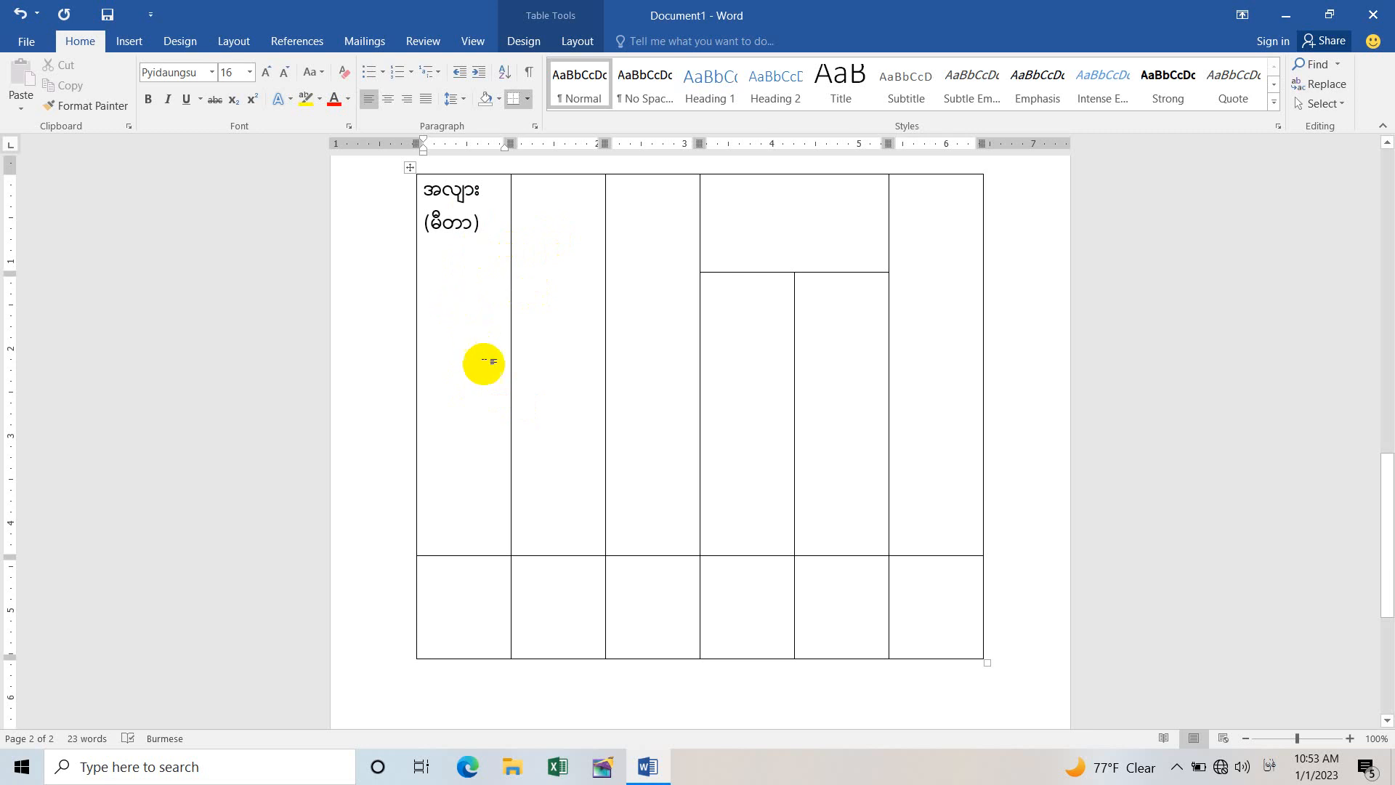
pyautogui.scroll(5, 490, 372)
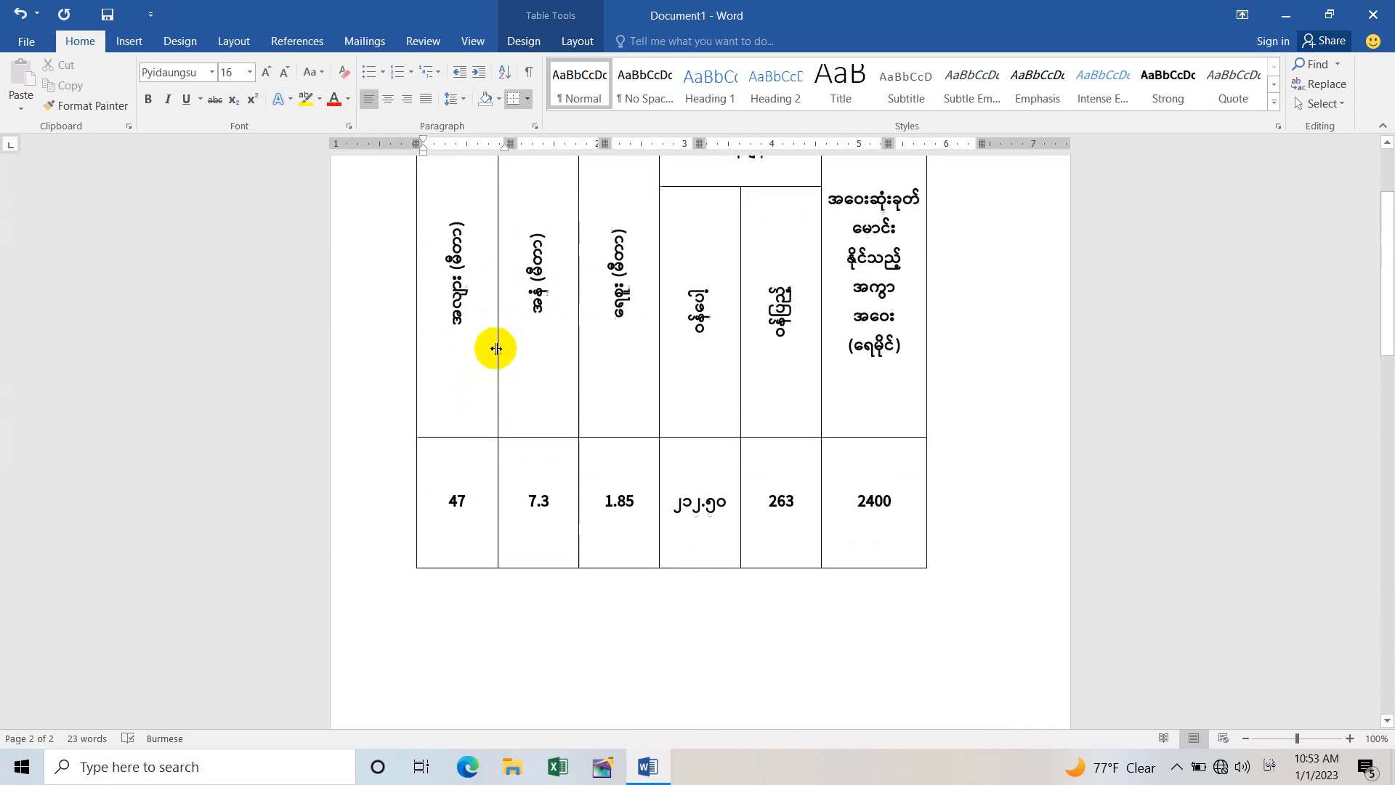
pyautogui.scroll(-12, 476, 378)
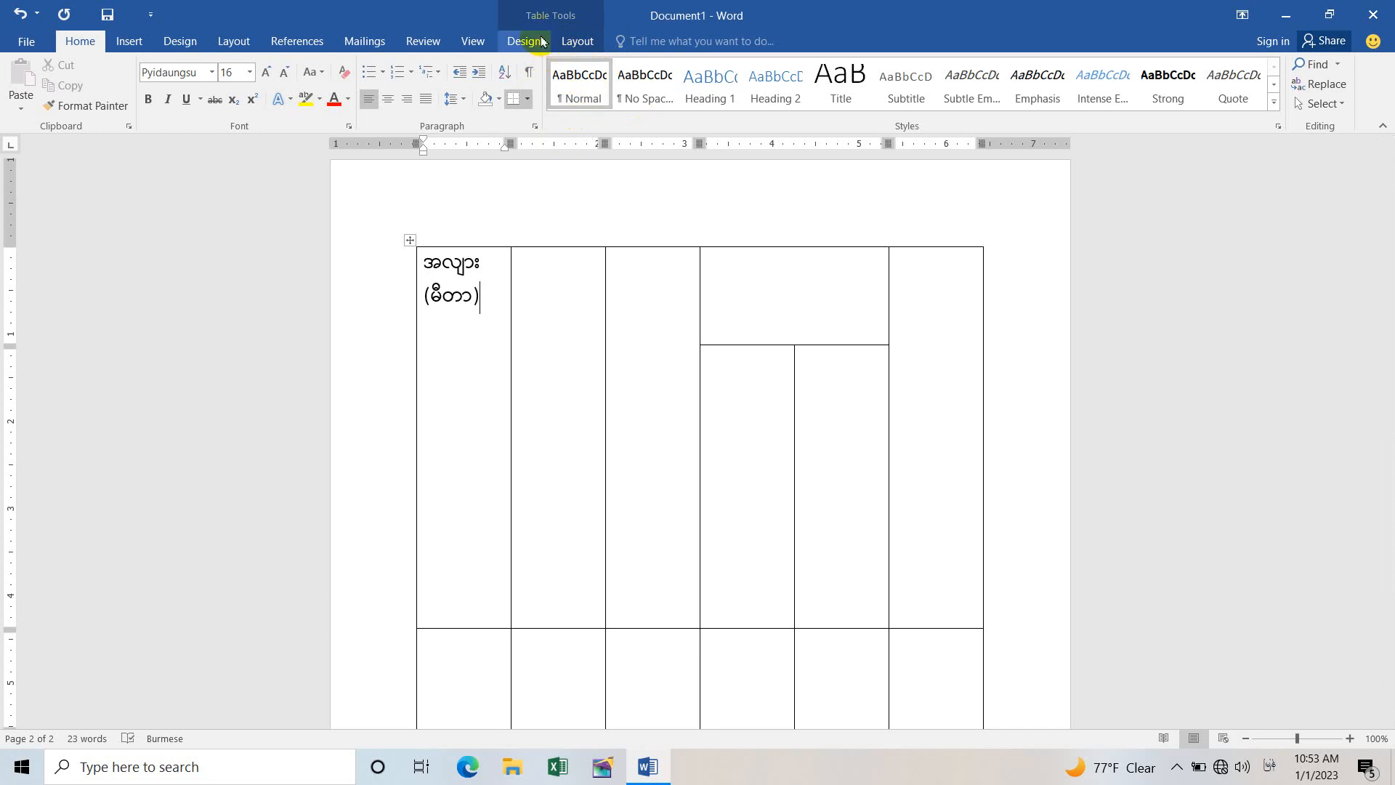
pyautogui.click(376, 334)
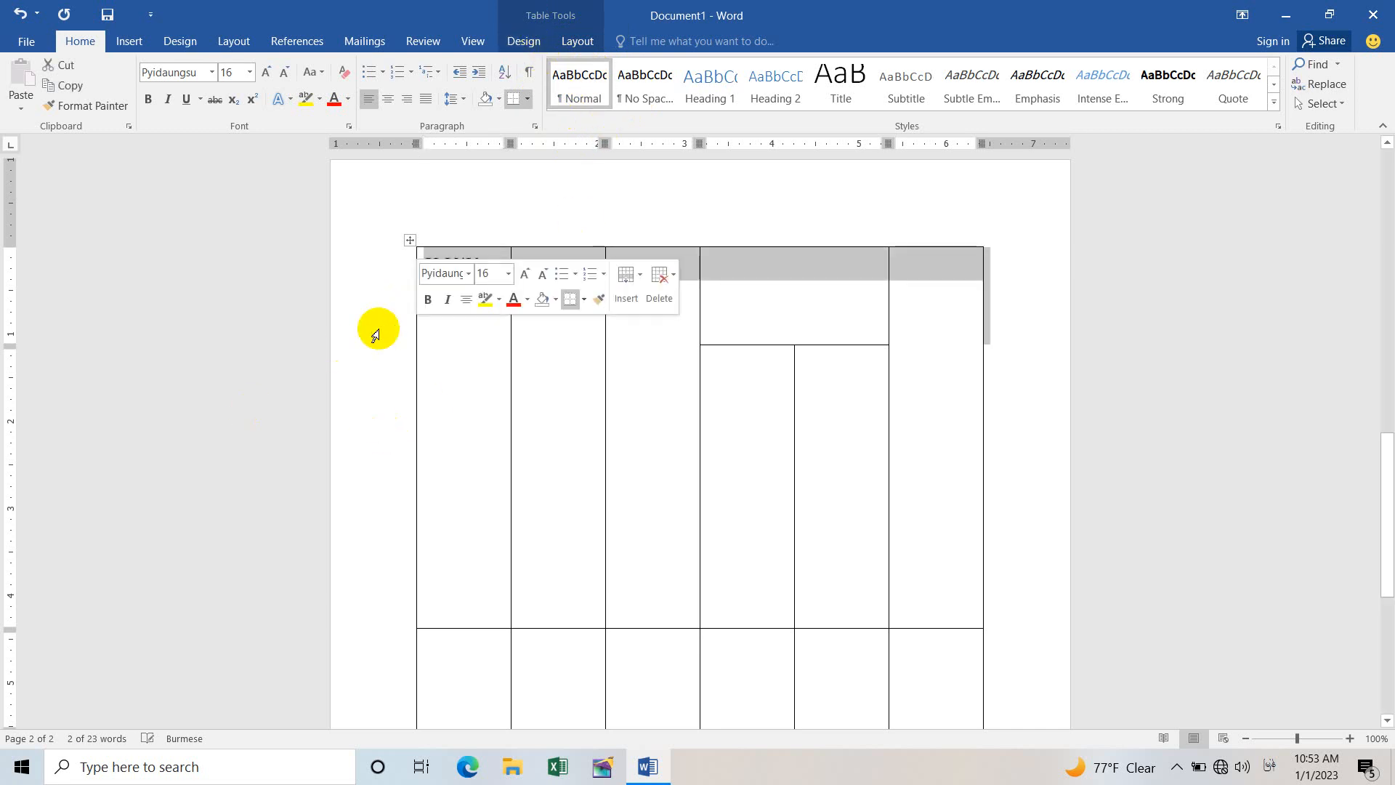
pyautogui.click(366, 369)
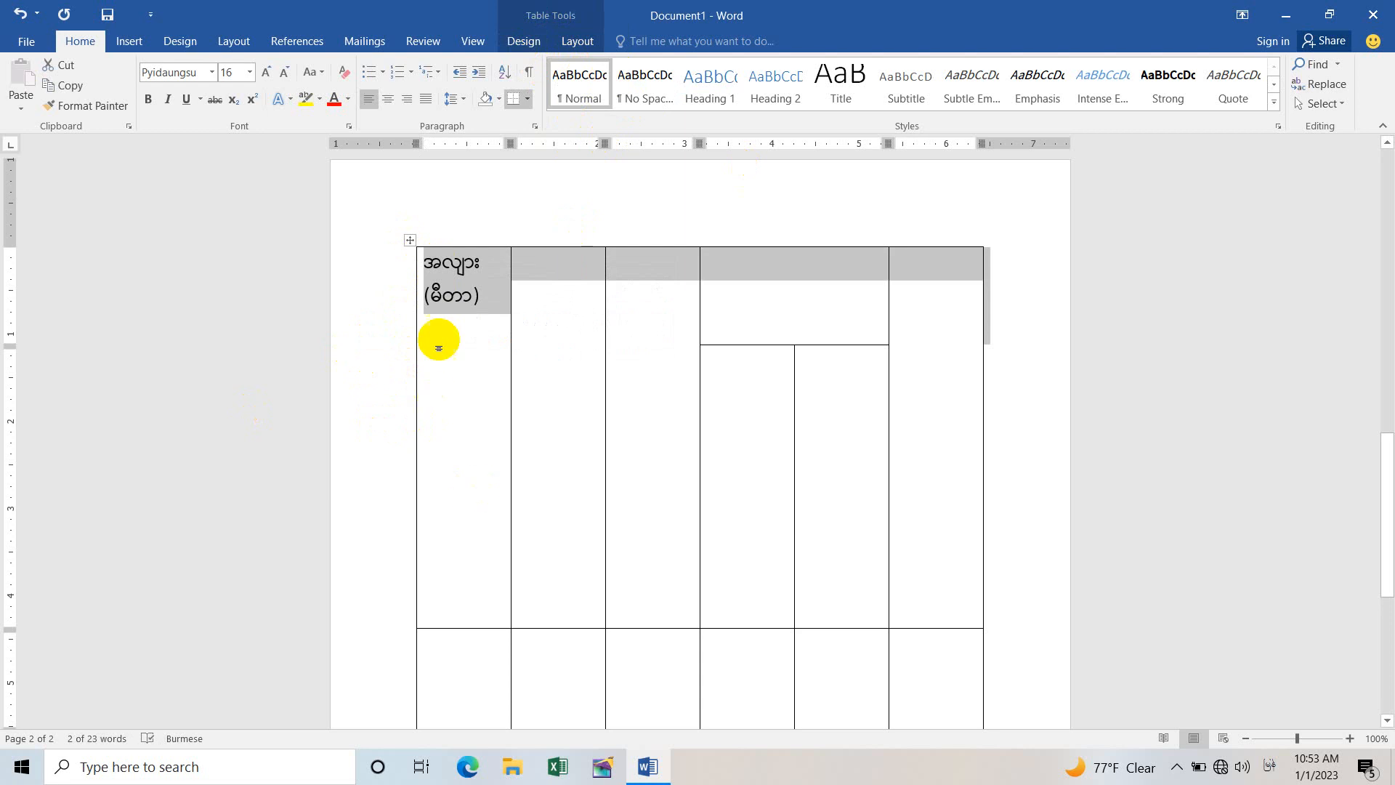
pyautogui.click(492, 293)
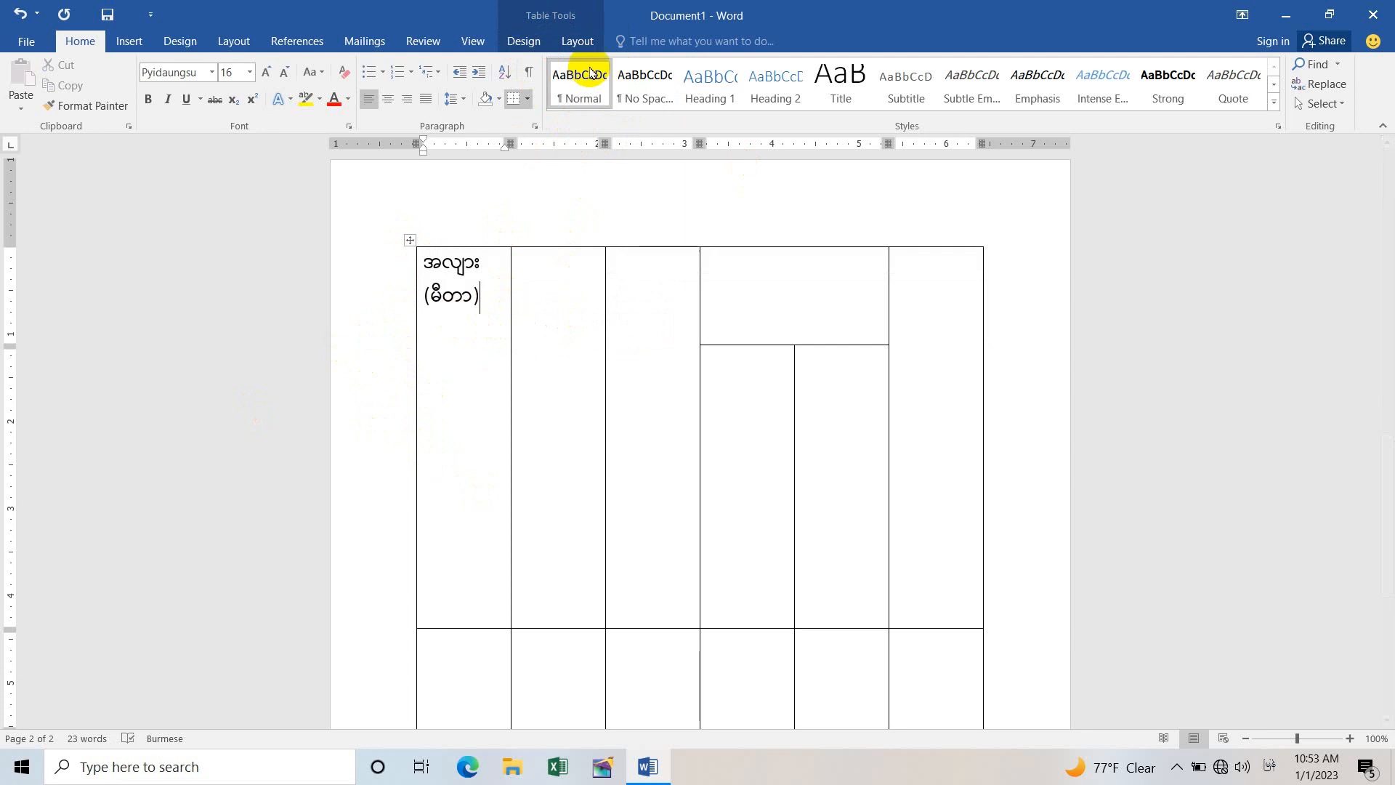
# Rotate the first header cell's text to read from bottom to top and centre it horizontally and vertically in the cell.
pyautogui.click(579, 43)
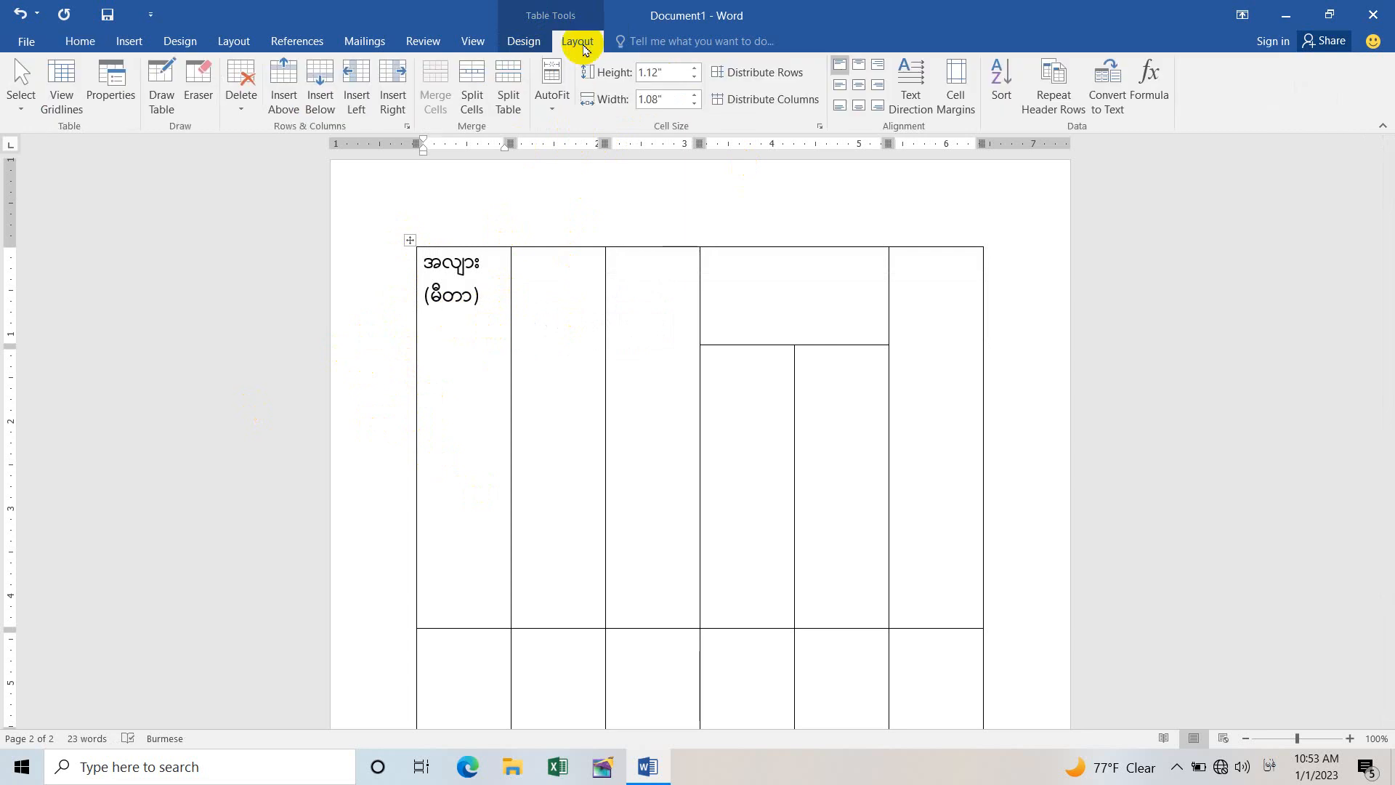
pyautogui.click(915, 97)
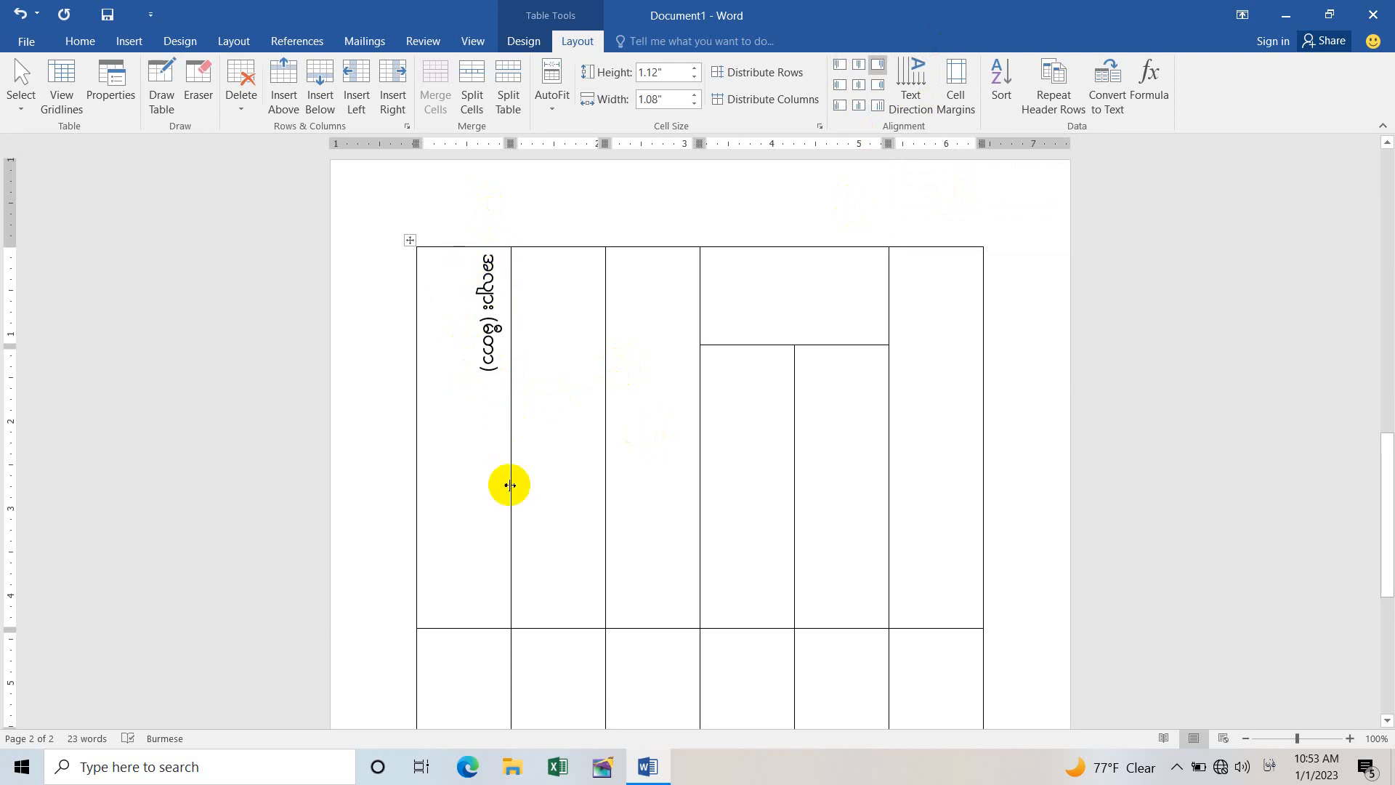
pyautogui.scroll(10, 510, 480)
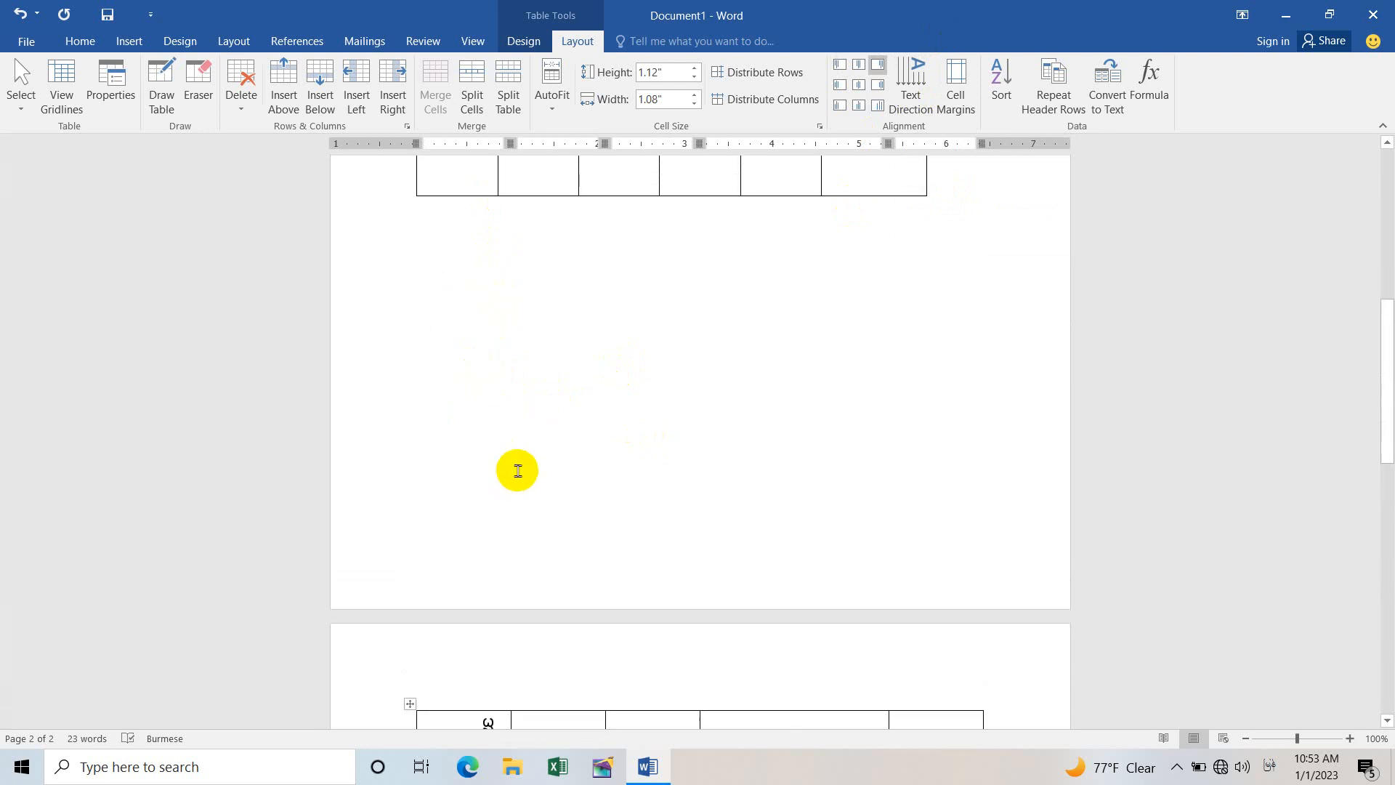
pyautogui.scroll(-10, 513, 368)
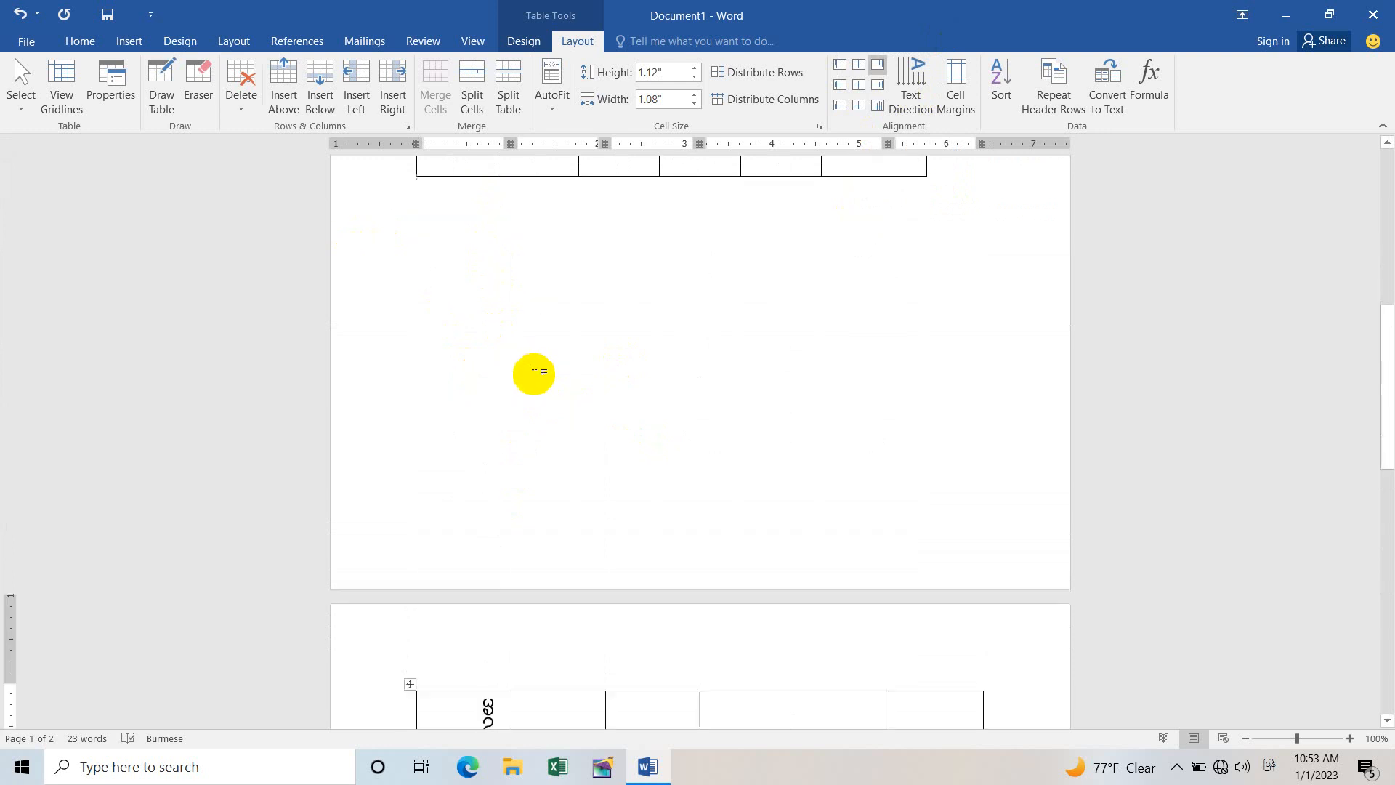
pyautogui.scroll(-4, 540, 395)
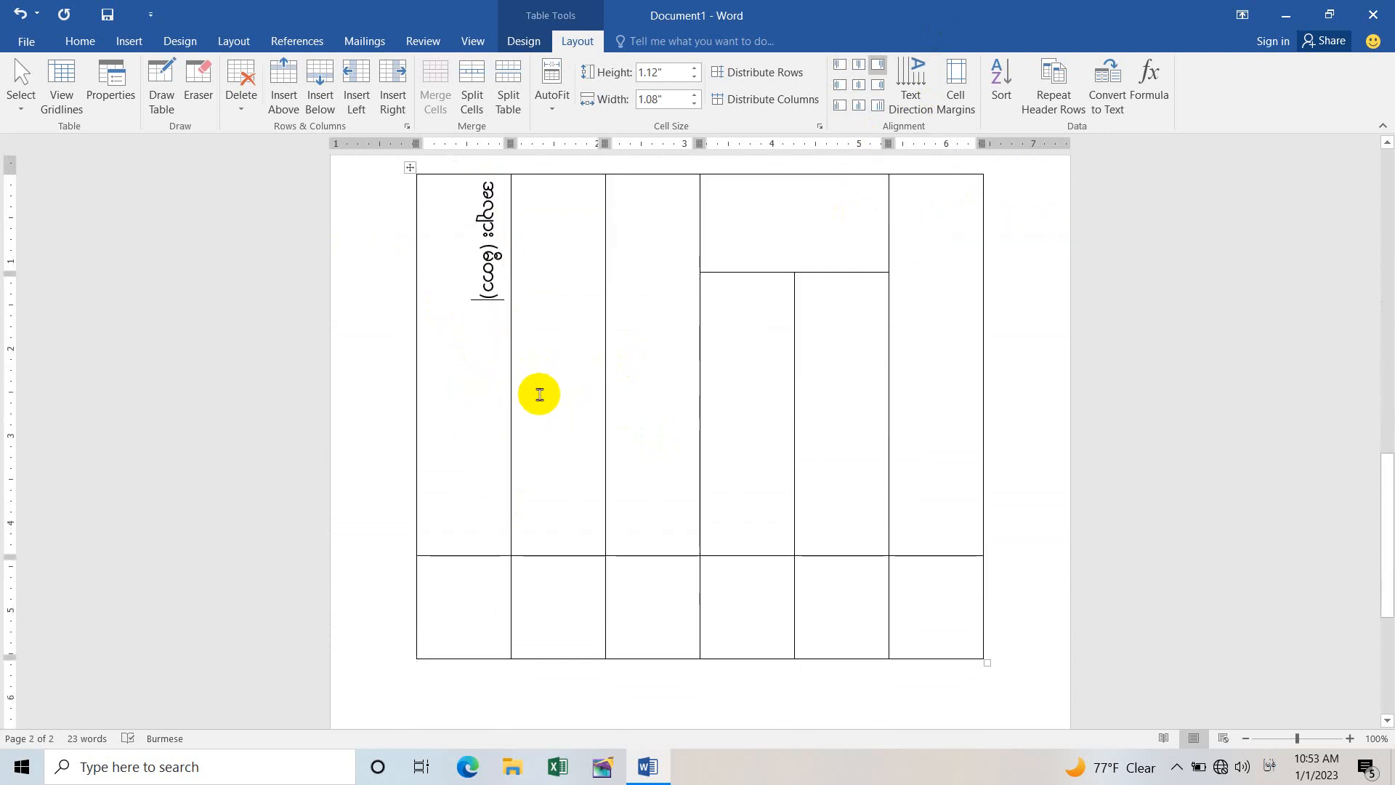
pyautogui.click(910, 78)
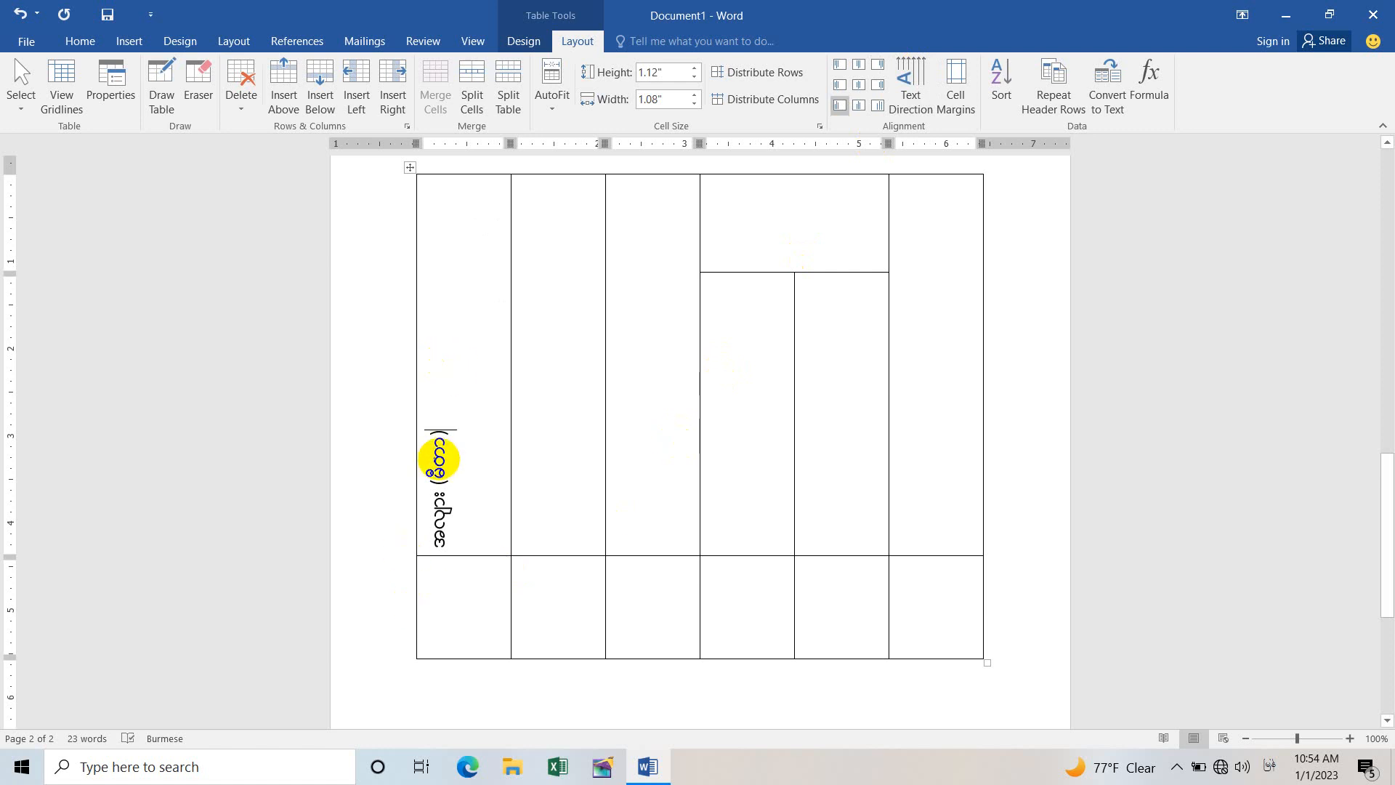
pyautogui.scroll(-1, 438, 458)
pyautogui.scroll(2, 440, 455)
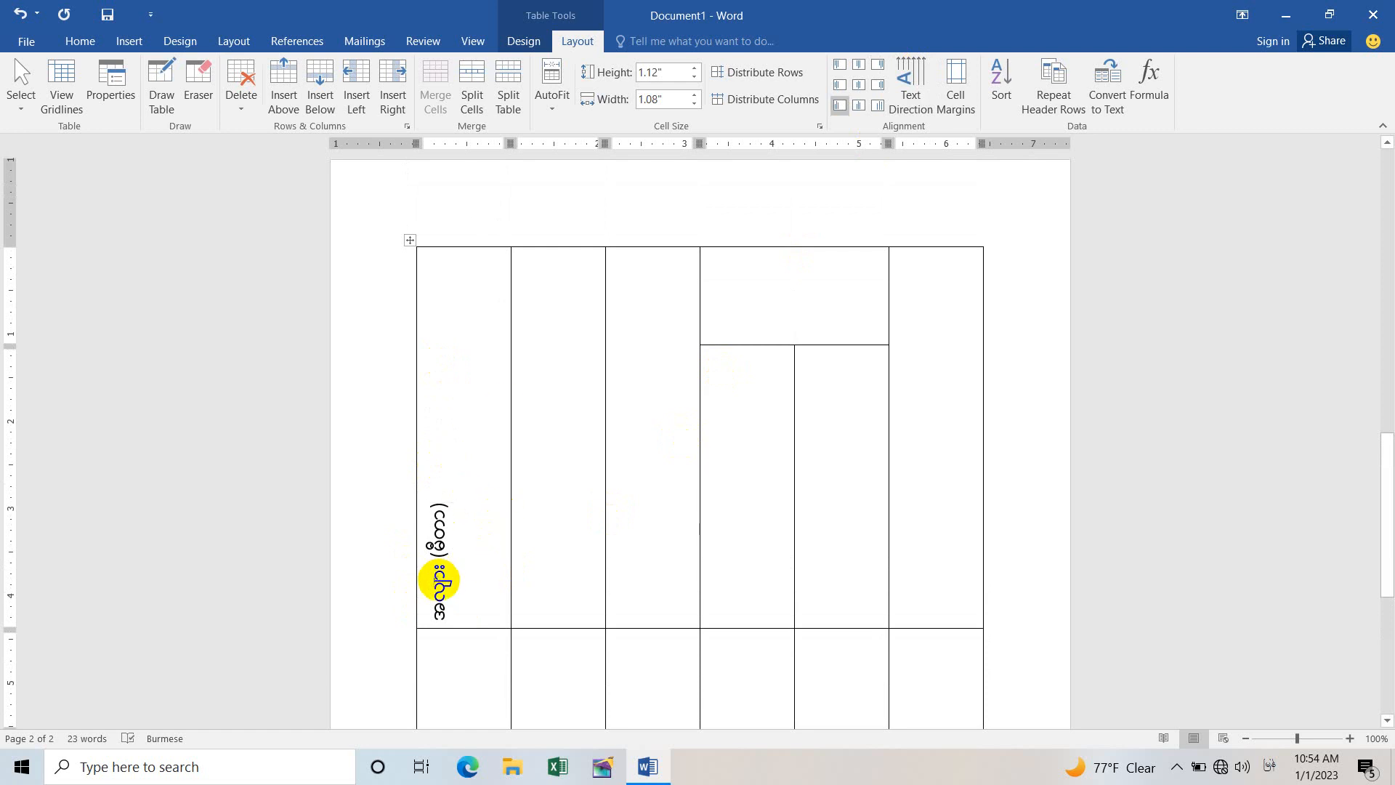
pyautogui.click(858, 85)
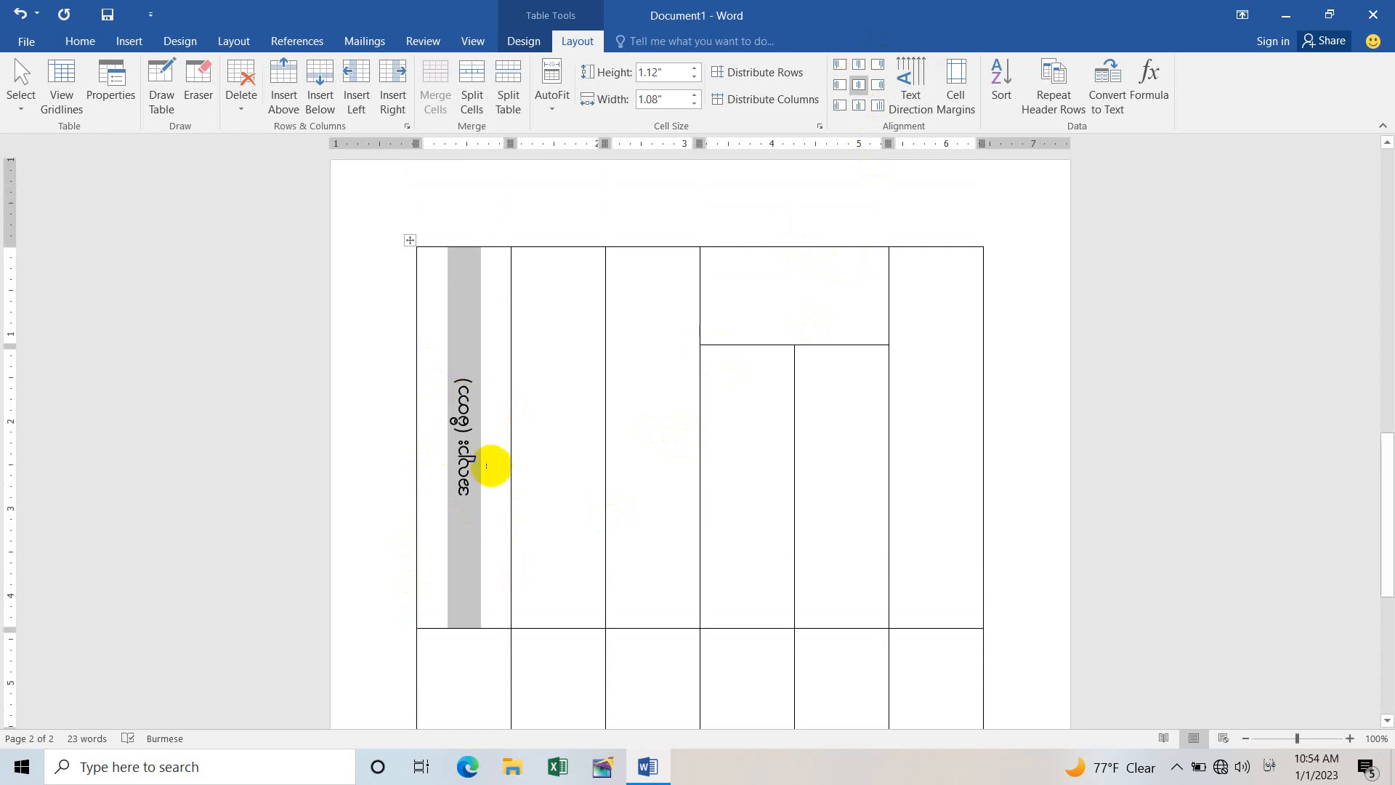
# Enter "အနံ (မီတာ)" in the new table's second header cell.
pyautogui.click(551, 453)
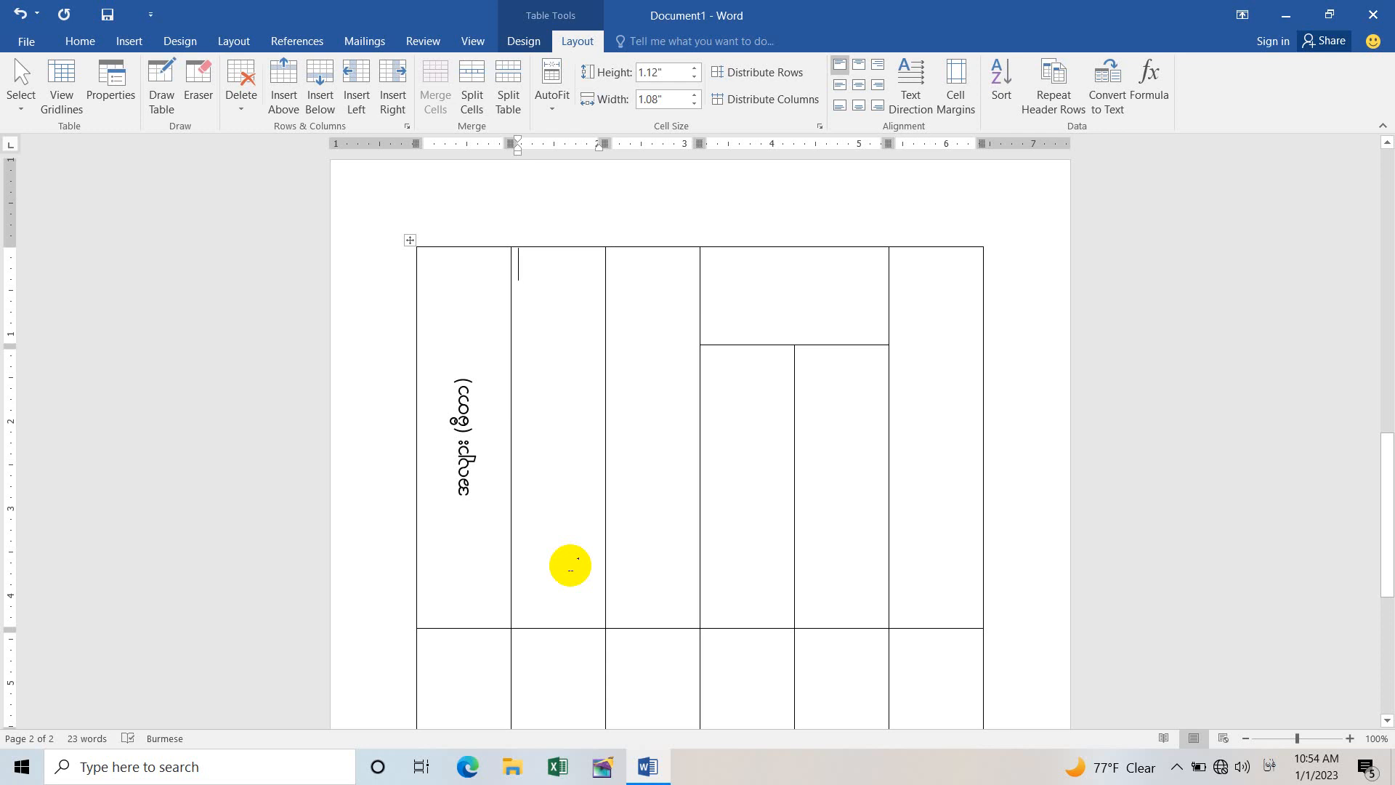
pyautogui.write('အနံ')
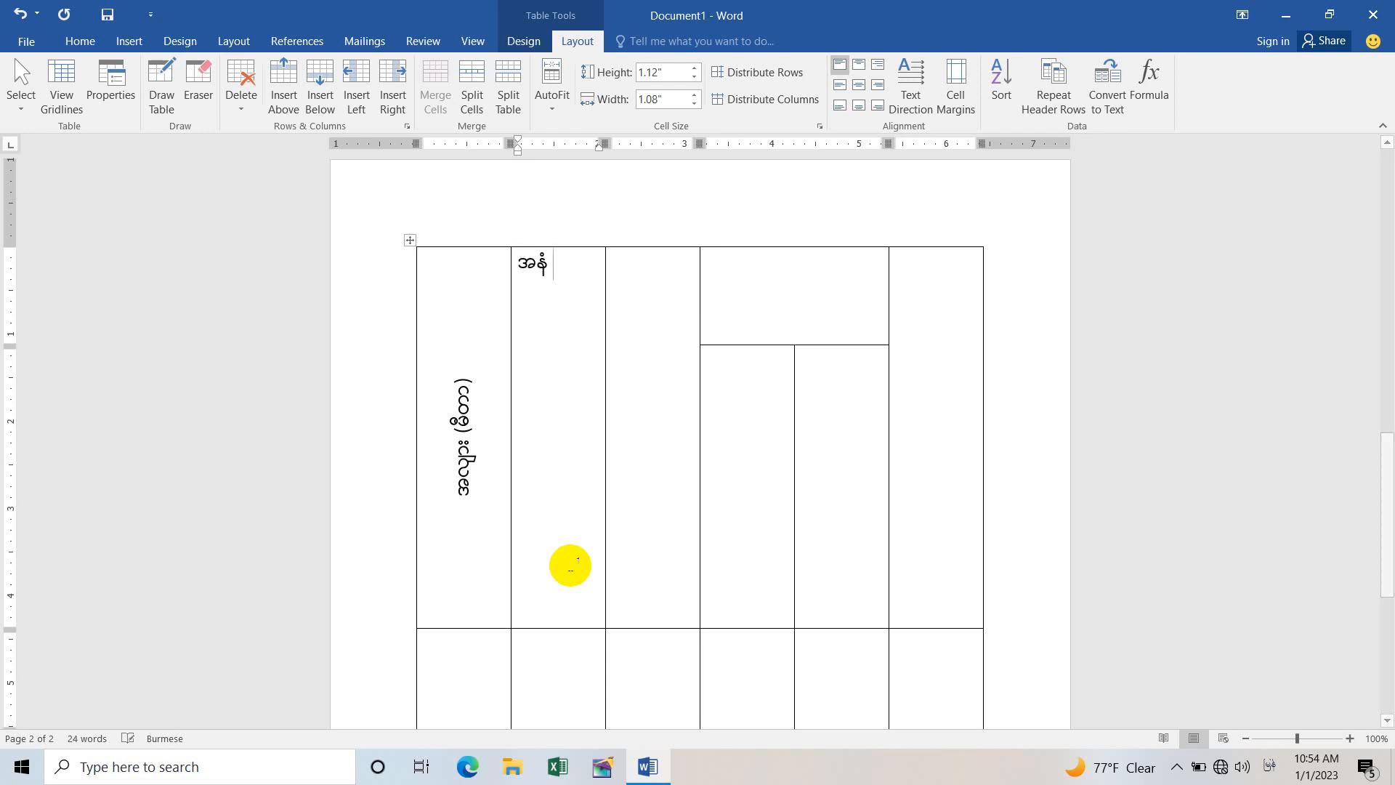
pyautogui.write(' (မိတာ')
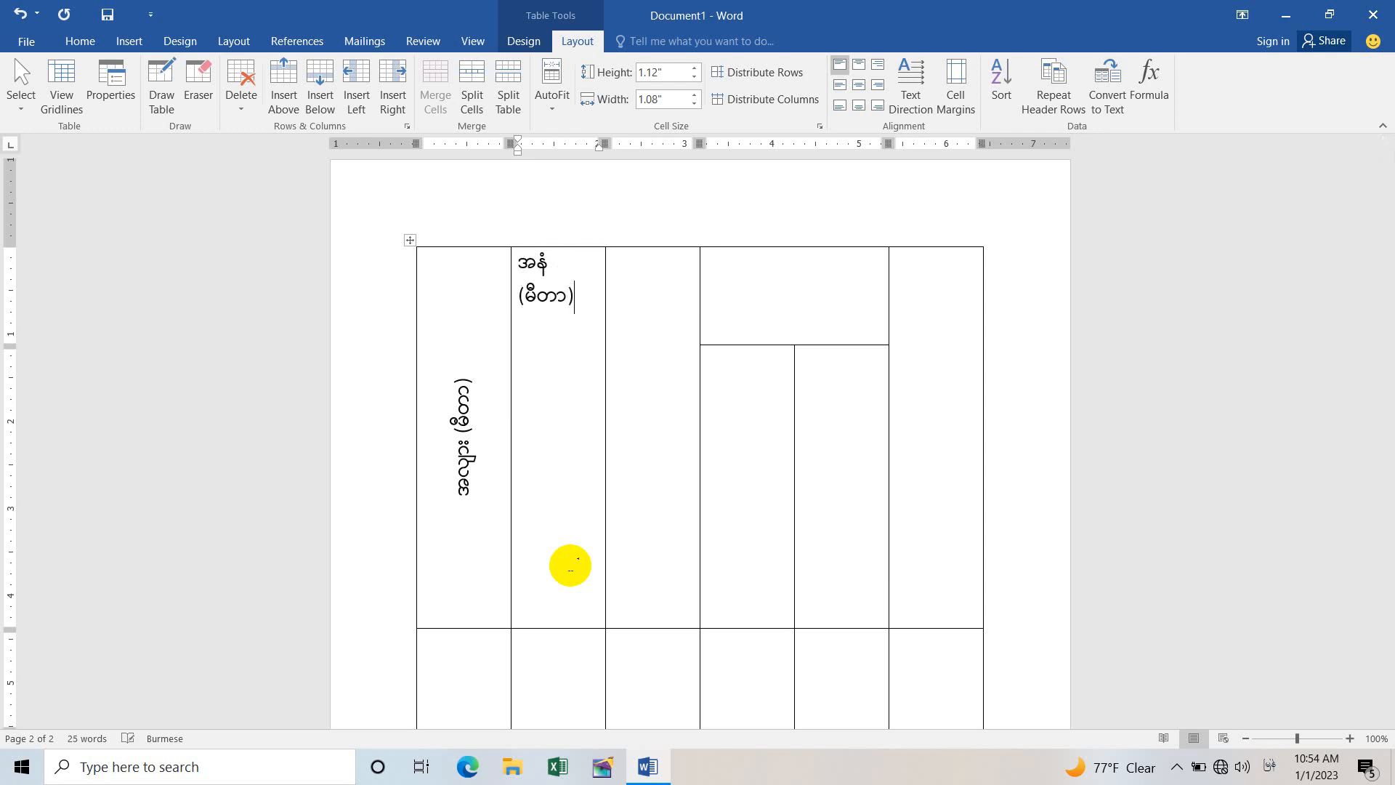
# Centre the second header cell's text both ways and rotate it to read from bottom to top.
pyautogui.click(859, 86)
pyautogui.click(908, 75)
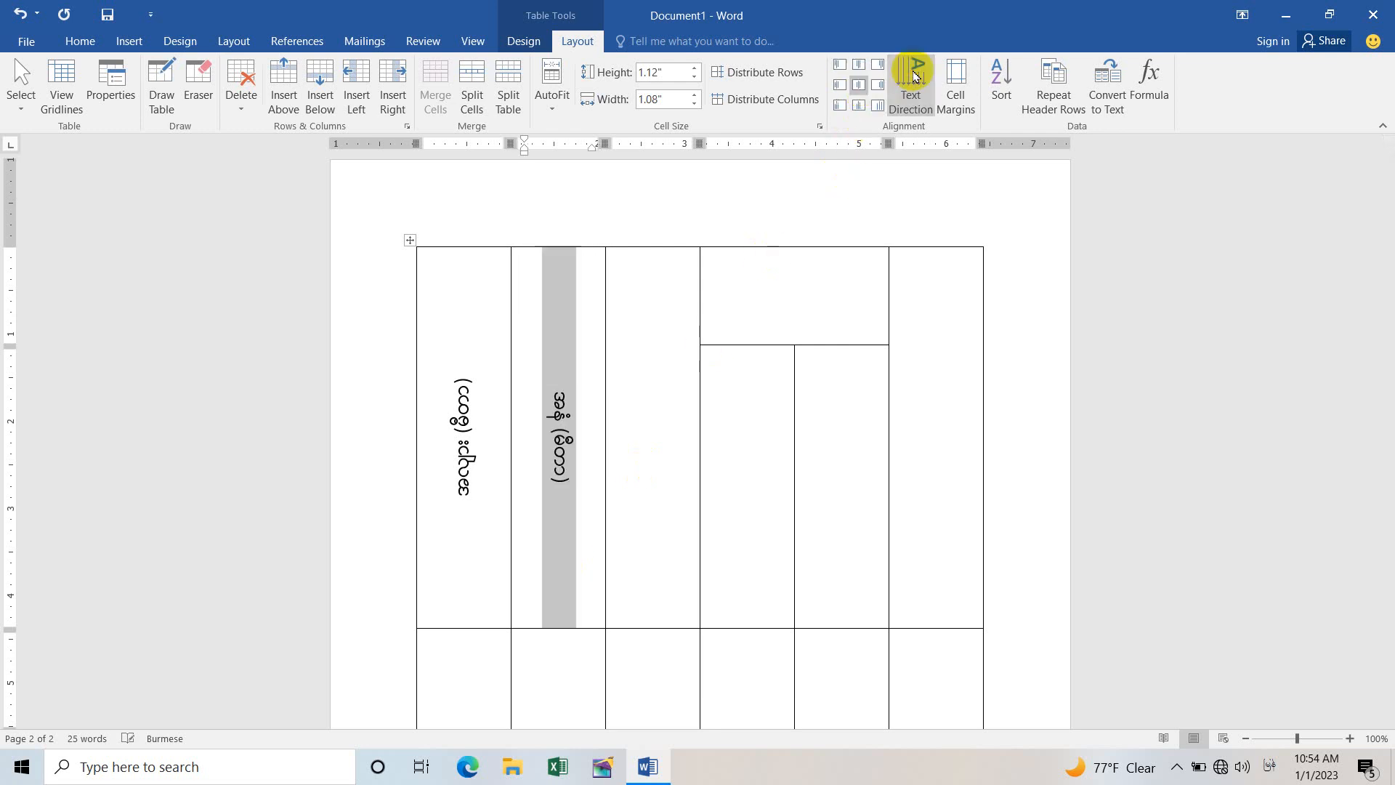
pyautogui.click(908, 77)
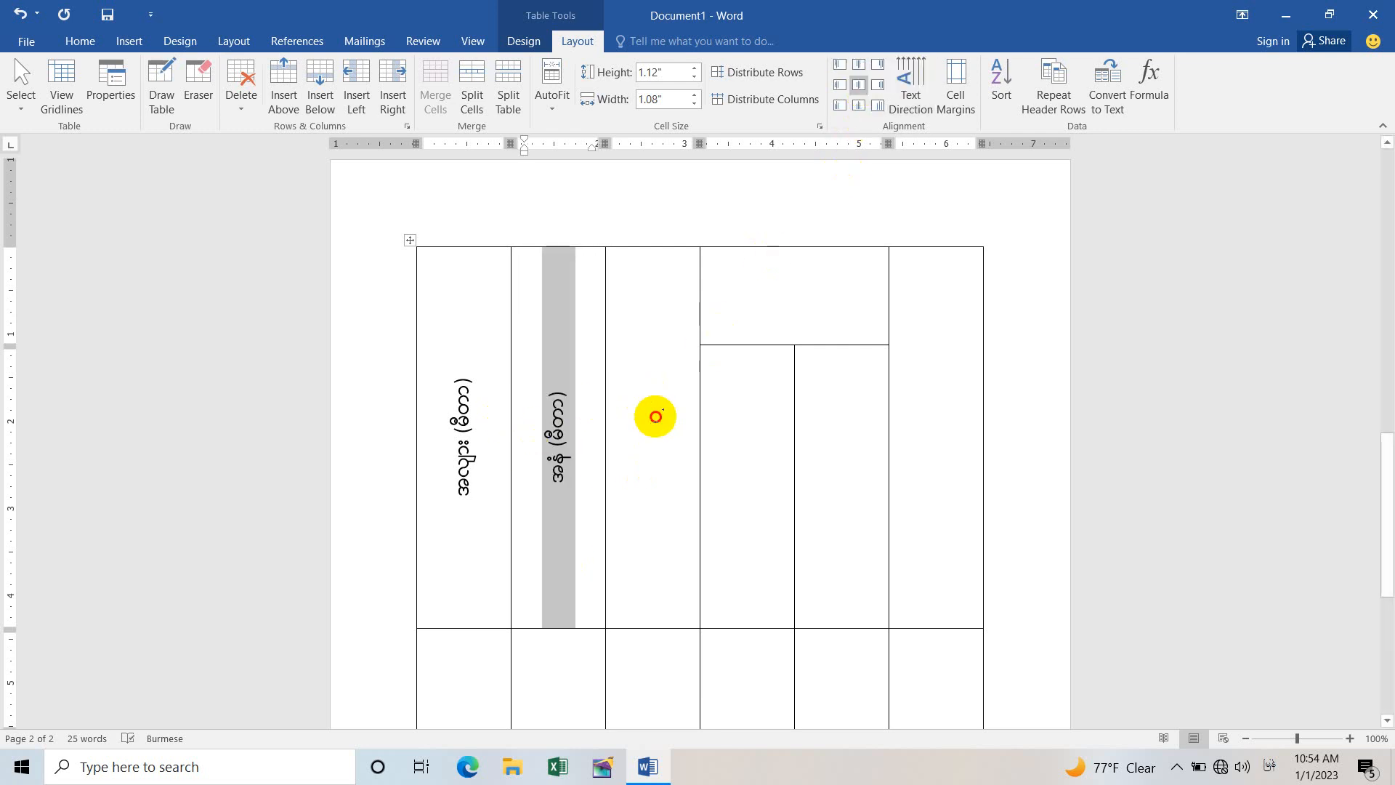
# Enter "ရေစူး(မီတာ)" in the new table's third header cell.
pyautogui.click(655, 422)
pyautogui.scroll(15, 654, 420)
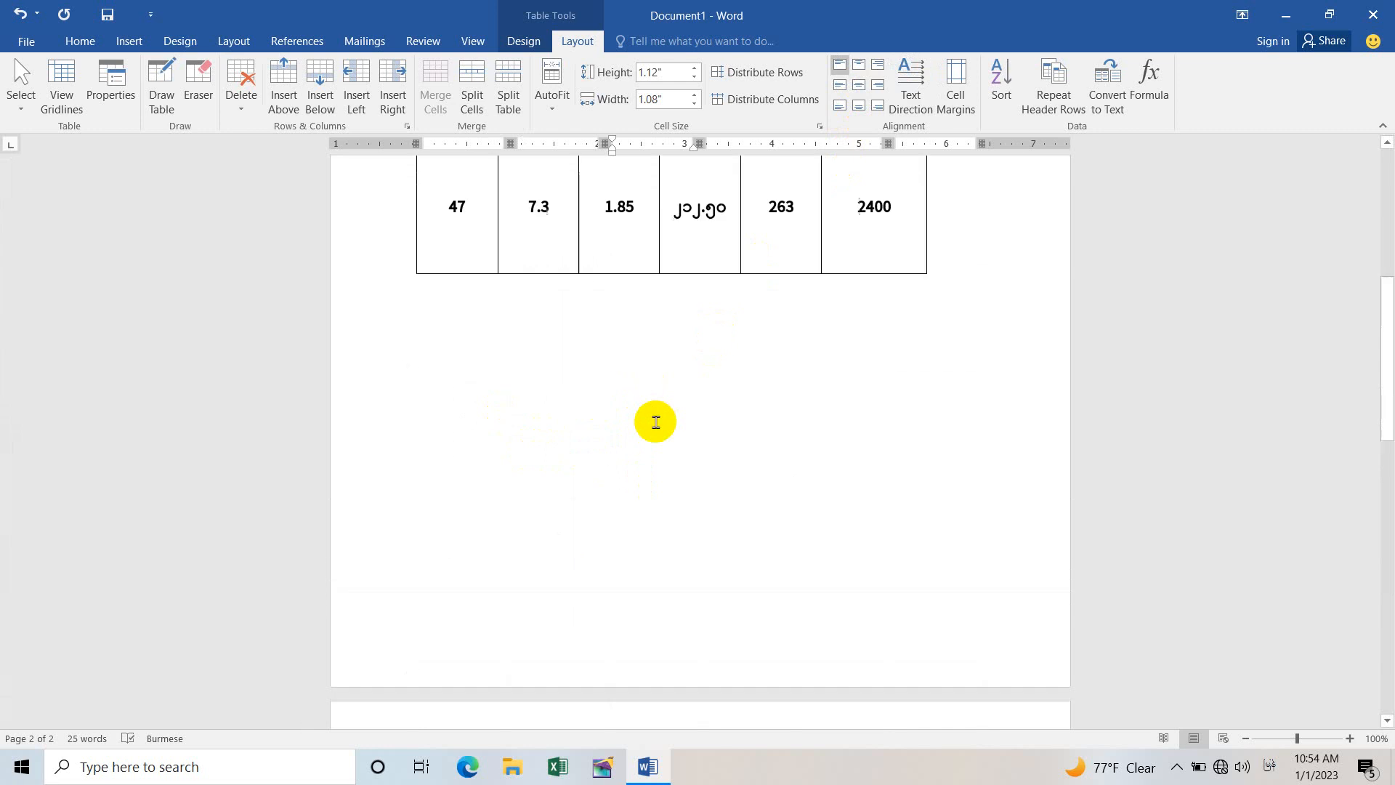
pyautogui.scroll(-15, 640, 364)
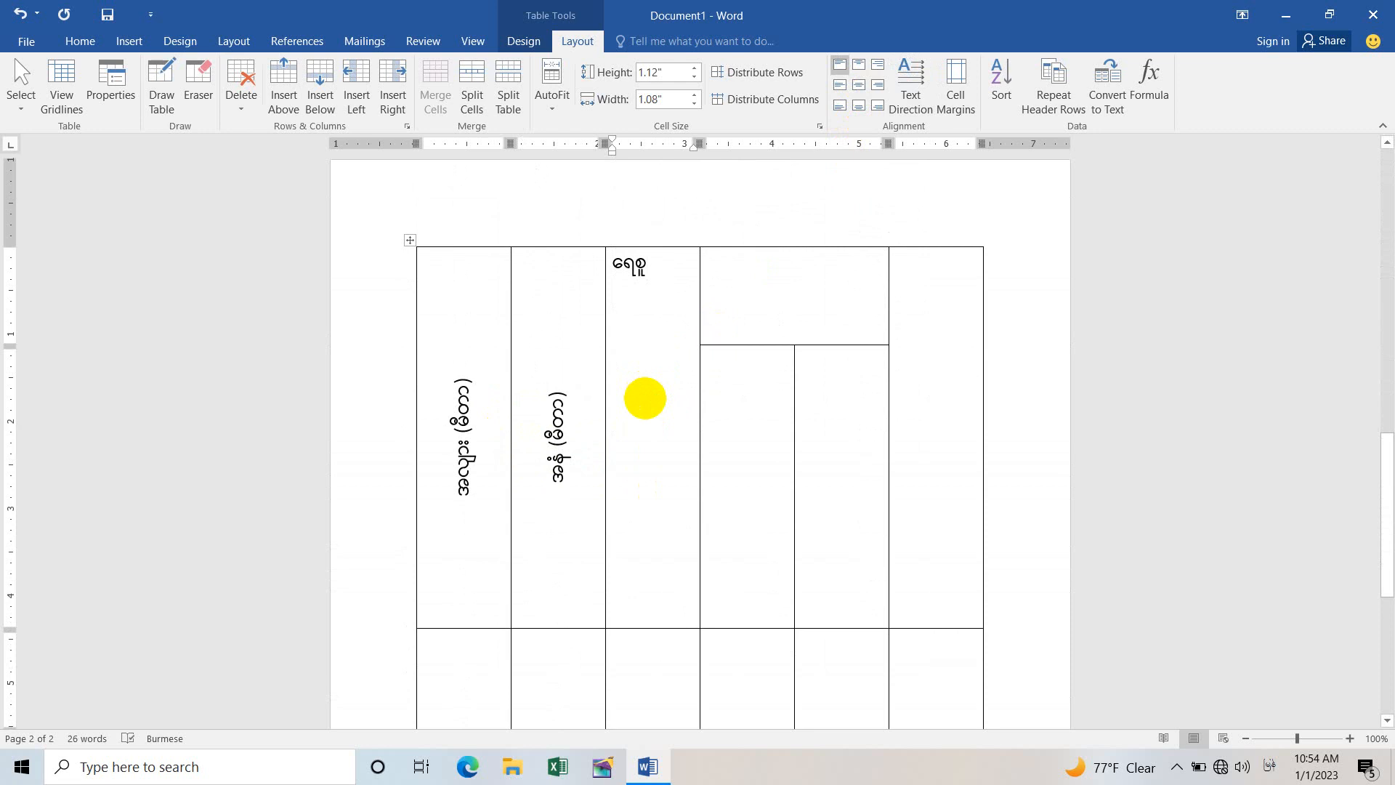
pyautogui.write('း(မိတာ)')
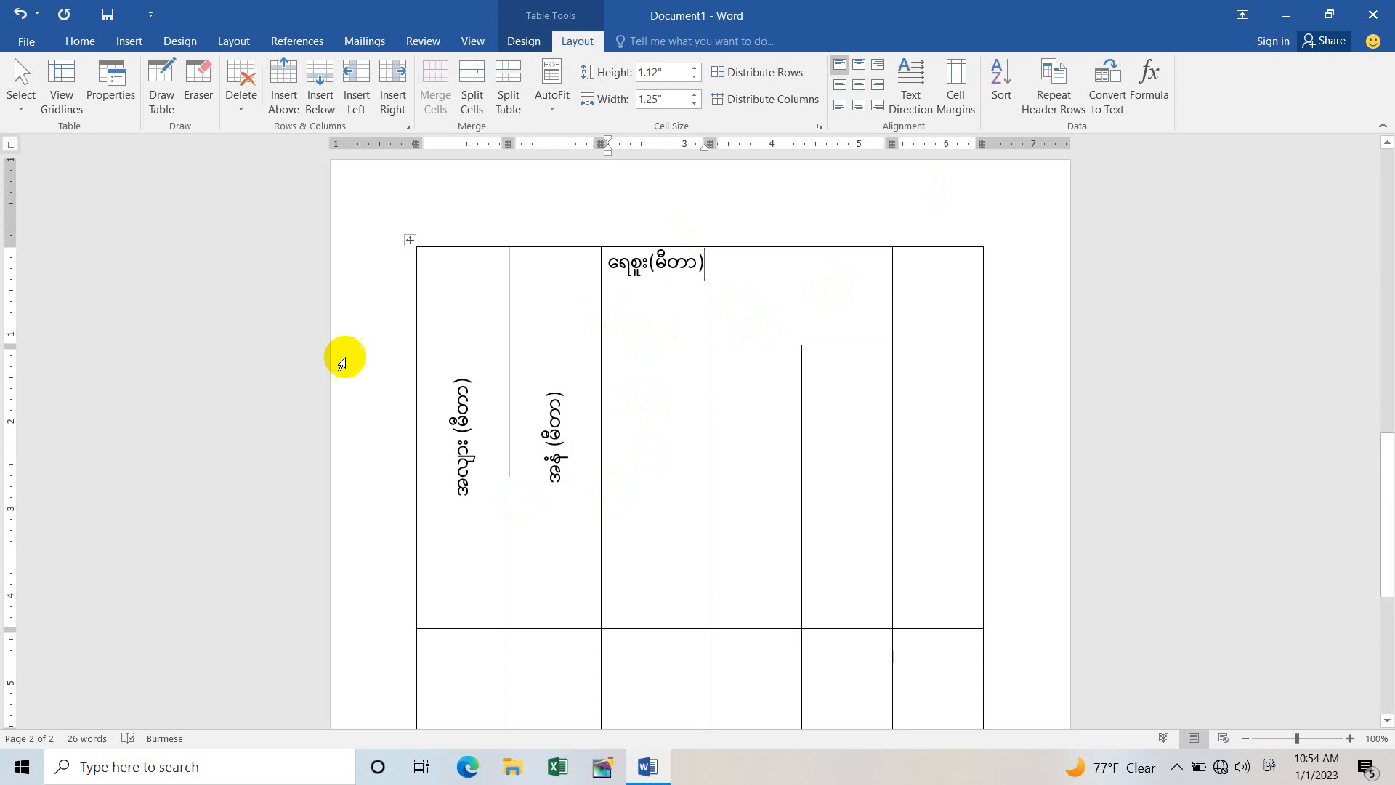
# Rotate the third header cell's text to read from bottom to top and centre it both ways.
pyautogui.click(917, 83)
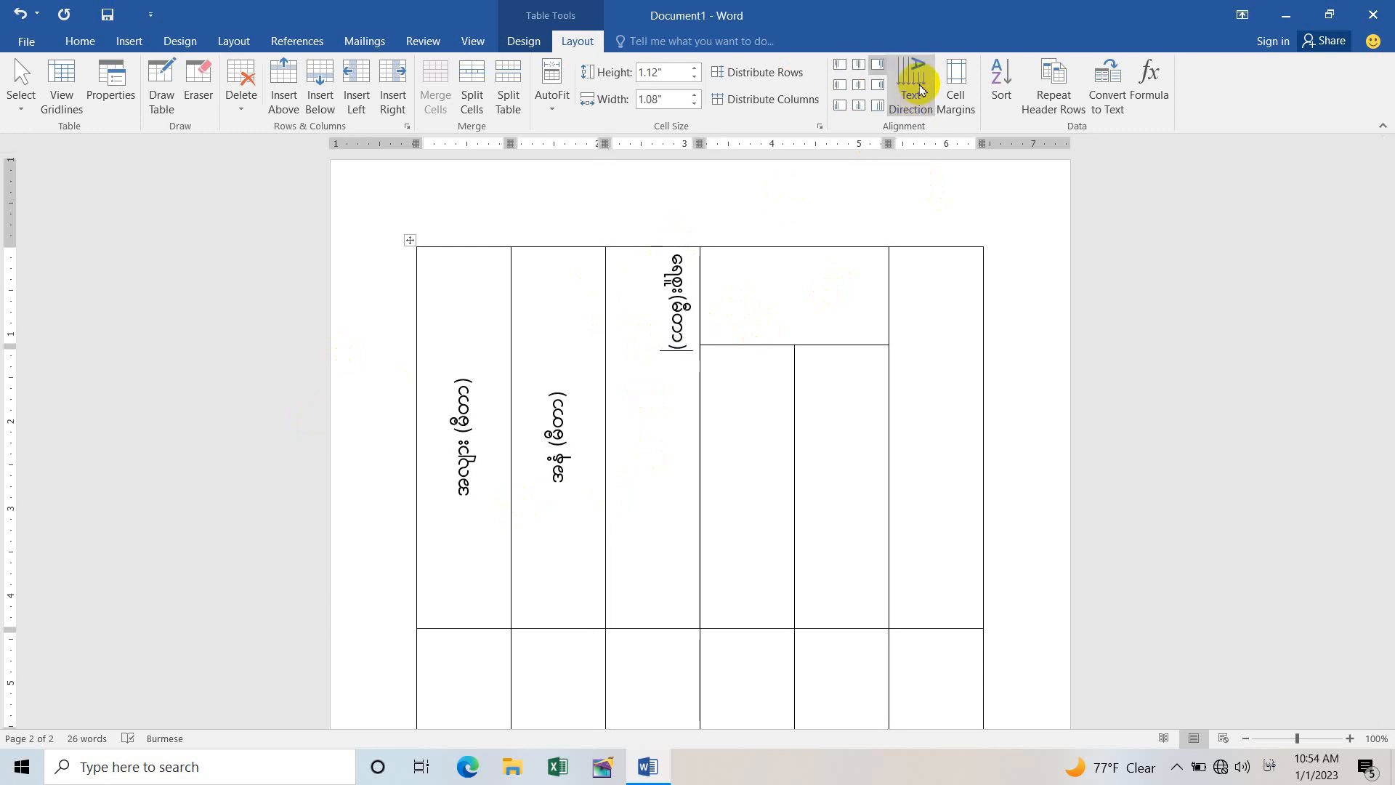
pyautogui.click(917, 86)
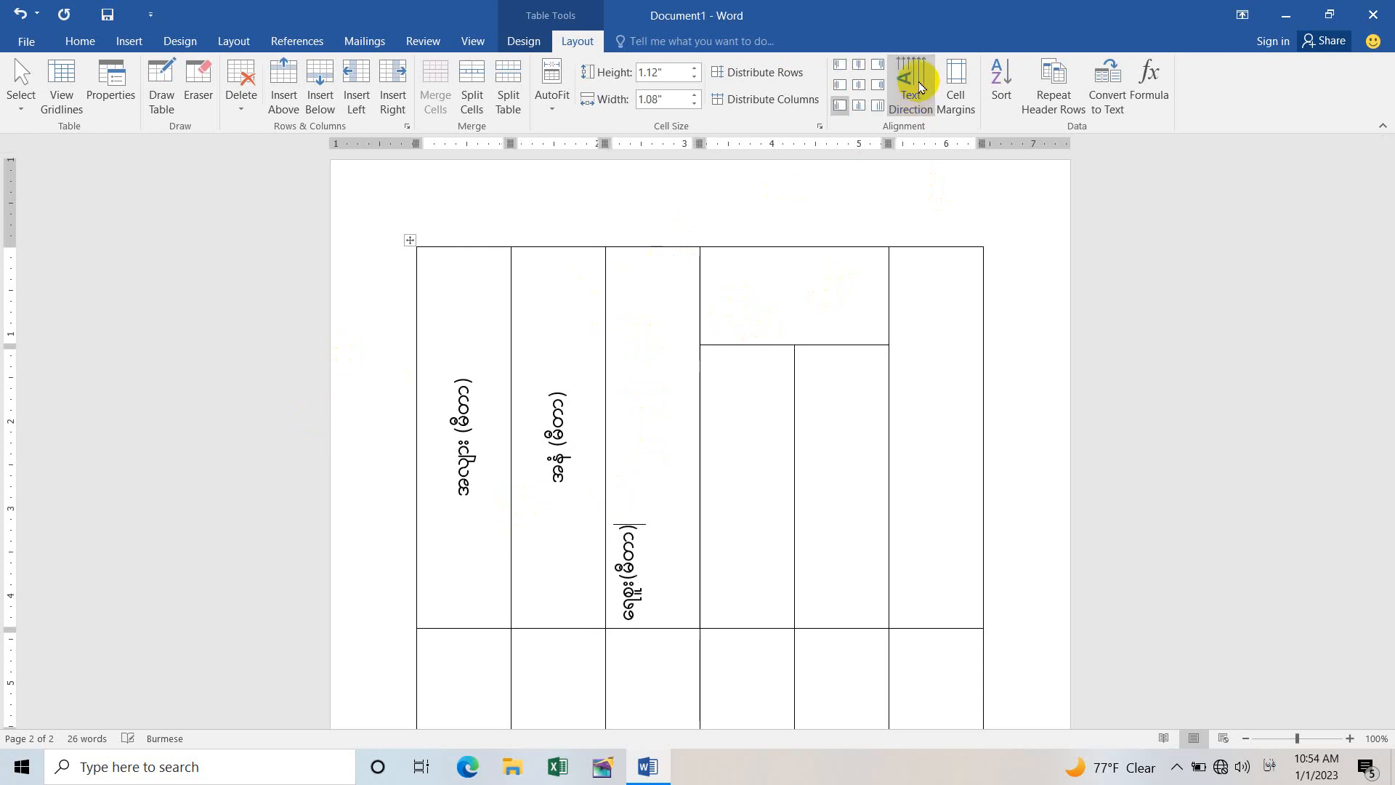
pyautogui.click(859, 87)
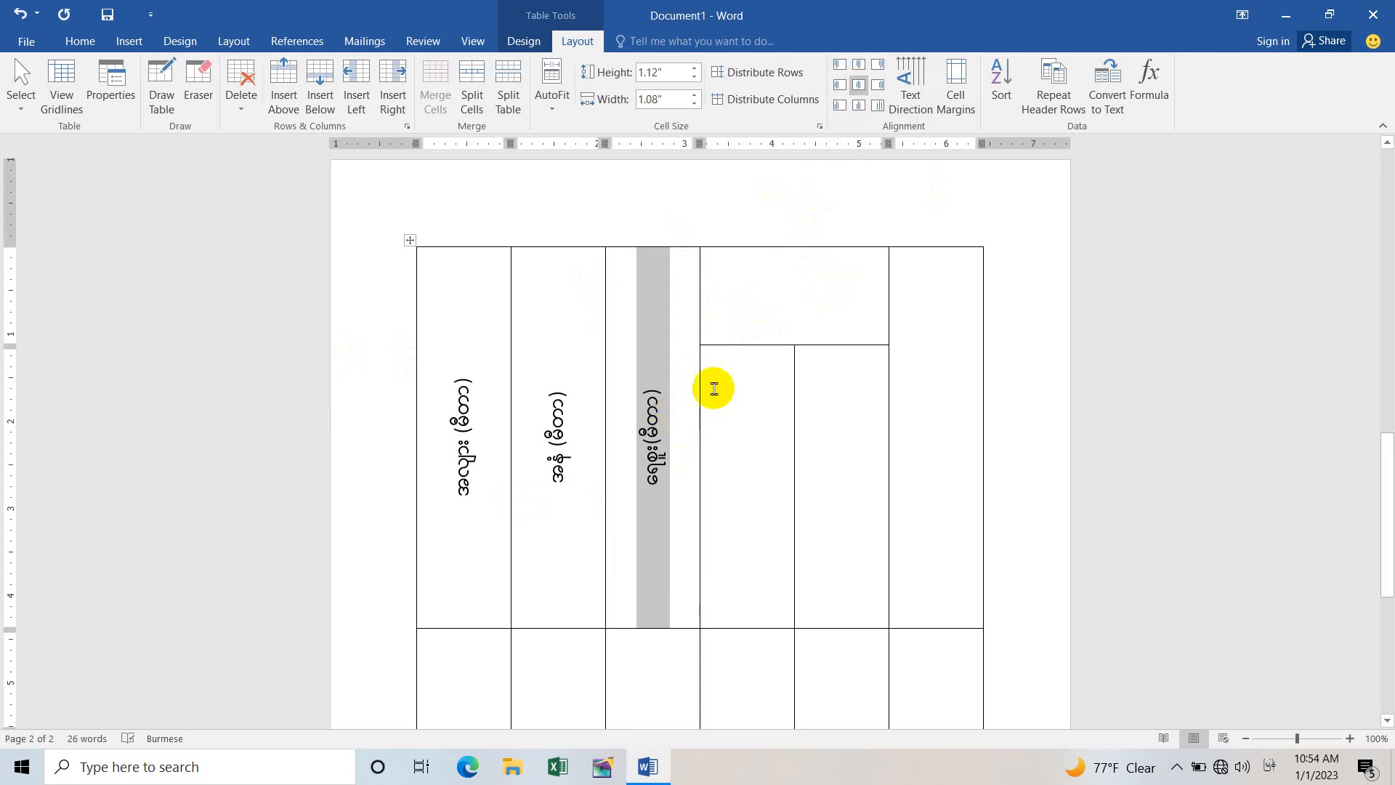
# Enter "တန်ချိန်" in the merged header cell spanning the fourth and fifth columns and centre it horizontally and vertically.
pyautogui.click(804, 331)
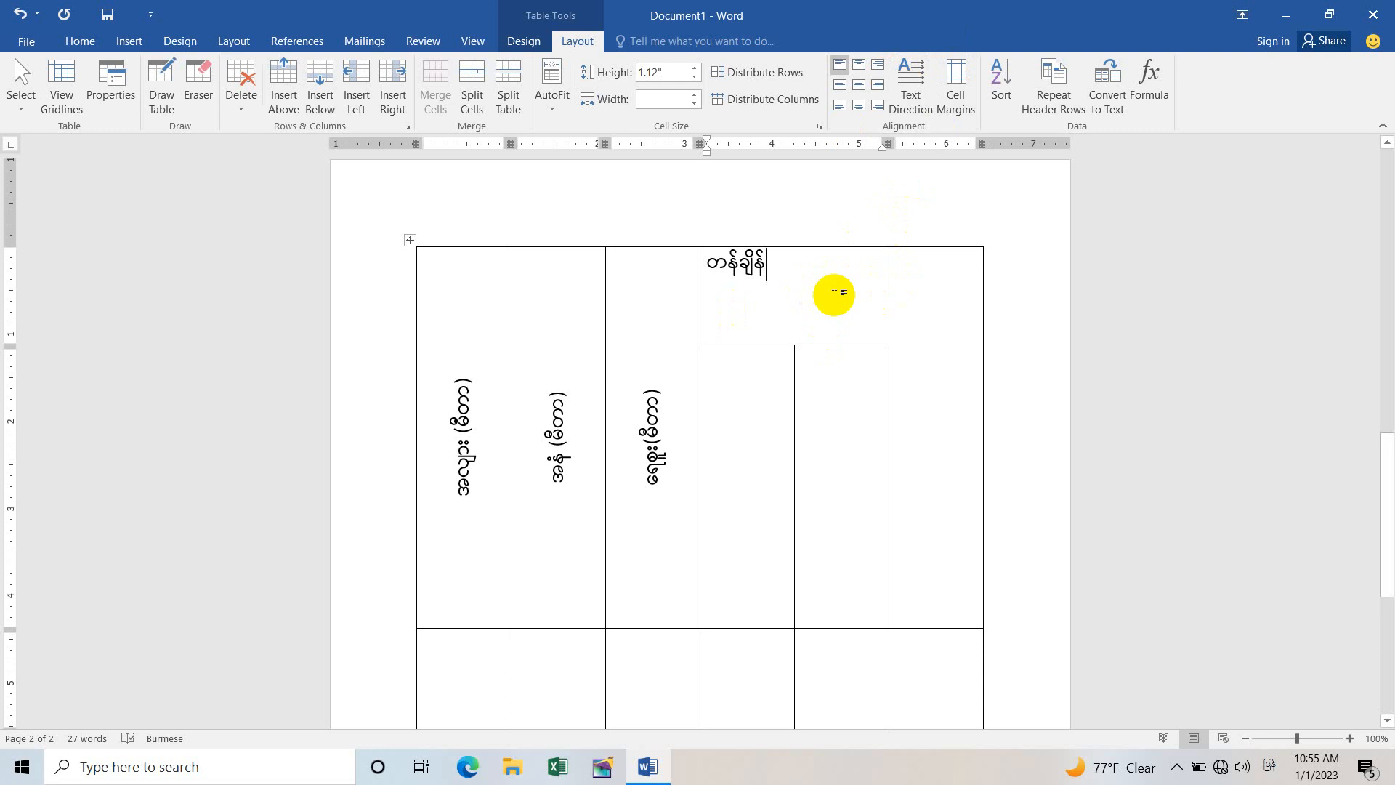
pyautogui.click(809, 242)
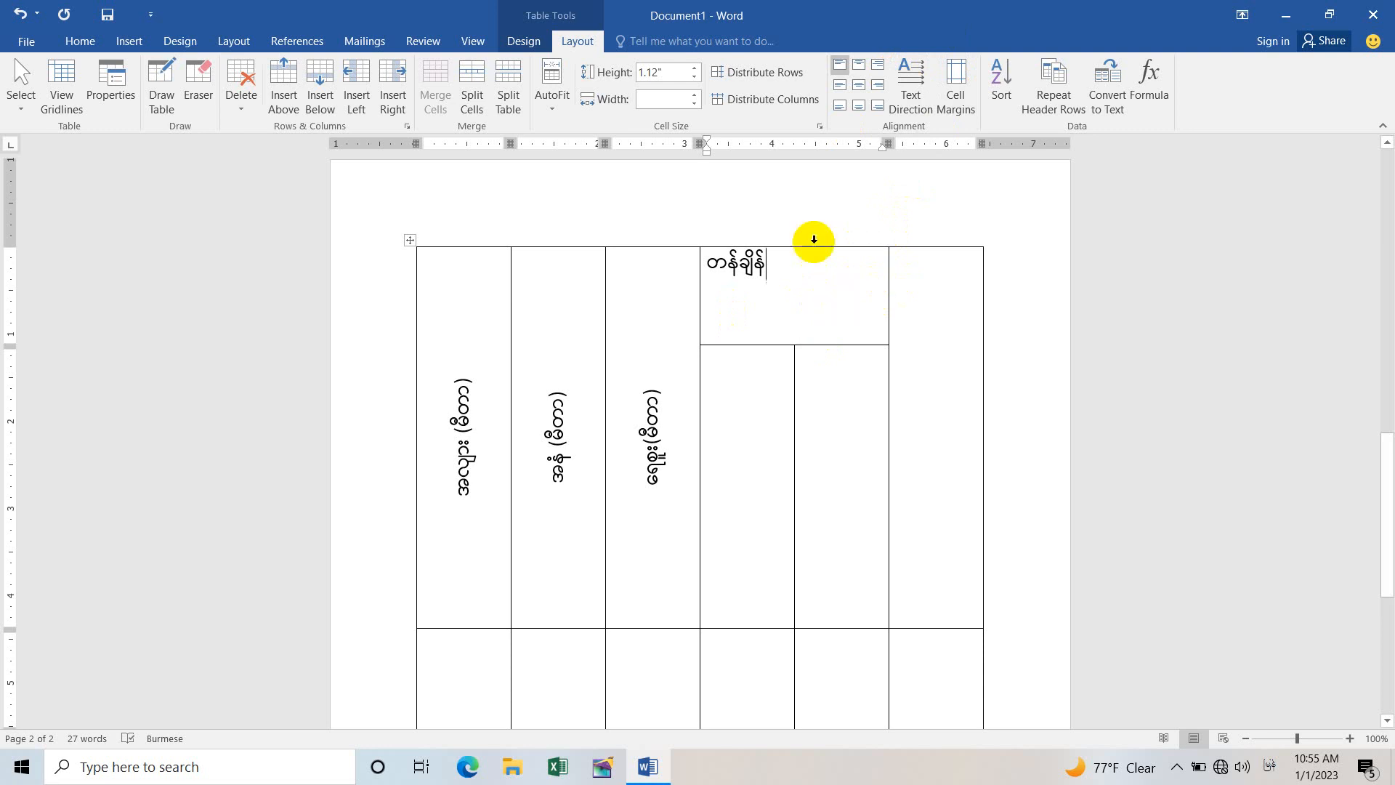
pyautogui.click(859, 86)
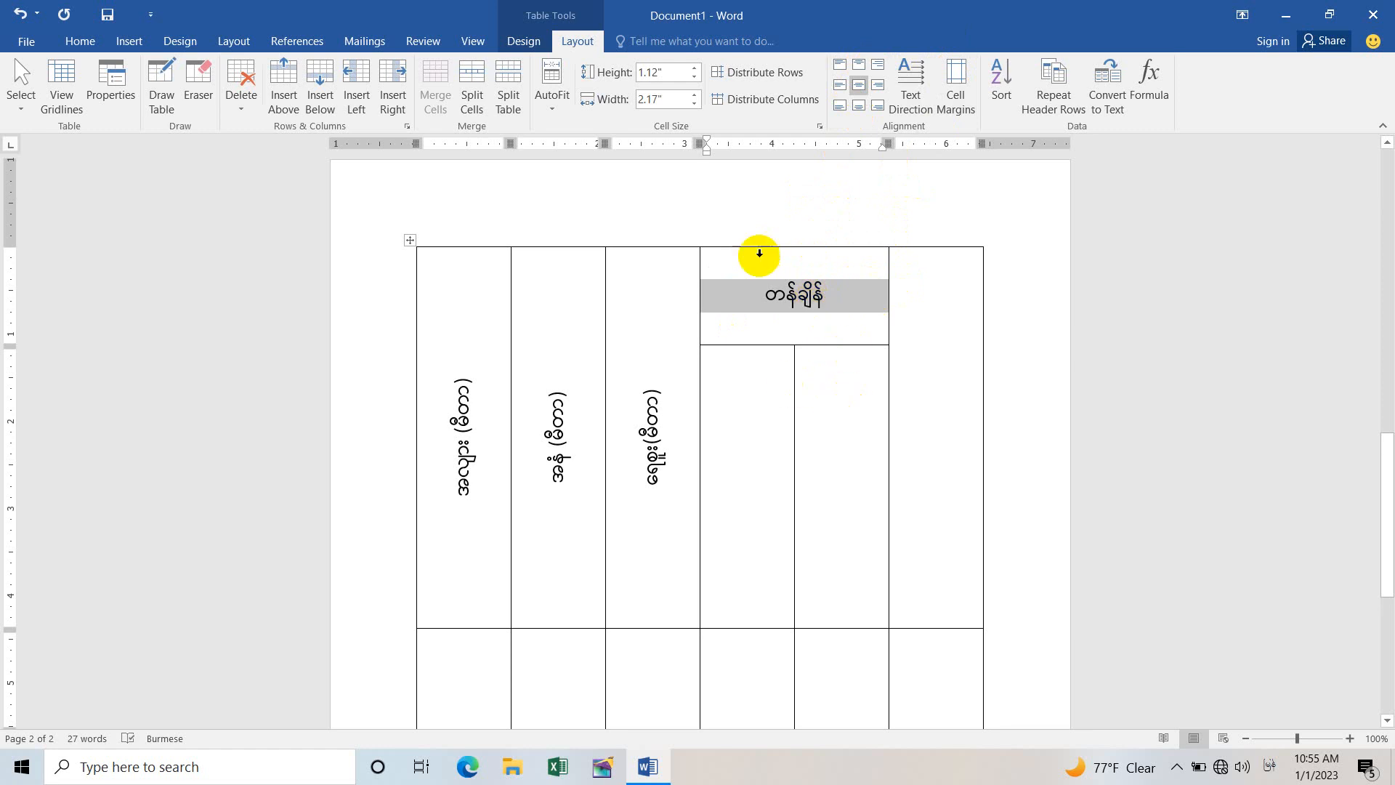
# Enter "ဝန်ပေါ့" and "ဝန်ပြည့်" in the two header cells below "တန်ချိန်".
pyautogui.scroll(5, 800, 355)
pyautogui.scroll(-8, 800, 355)
pyautogui.scroll(3, 800, 354)
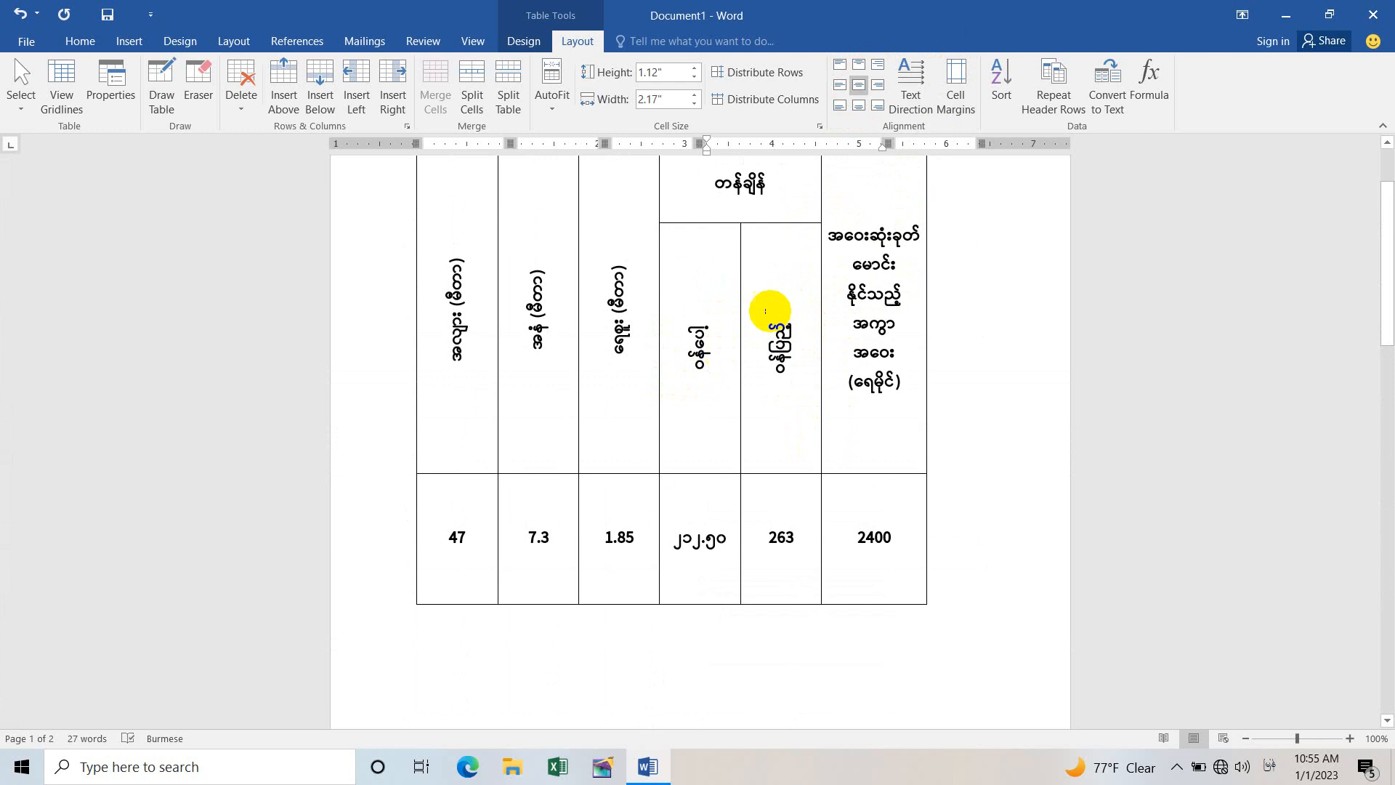
pyautogui.scroll(-5, 814, 369)
pyautogui.scroll(-8, 735, 399)
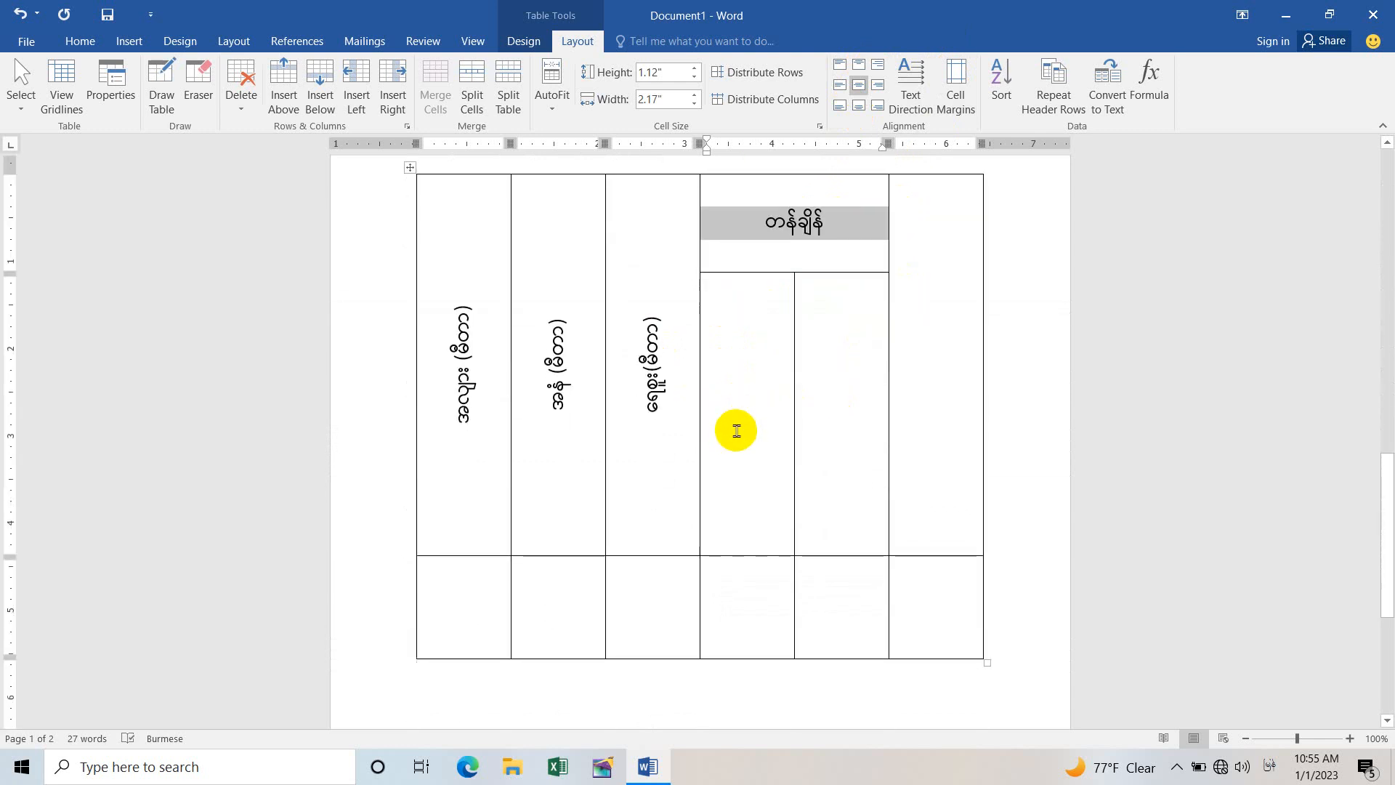
pyautogui.click(735, 419)
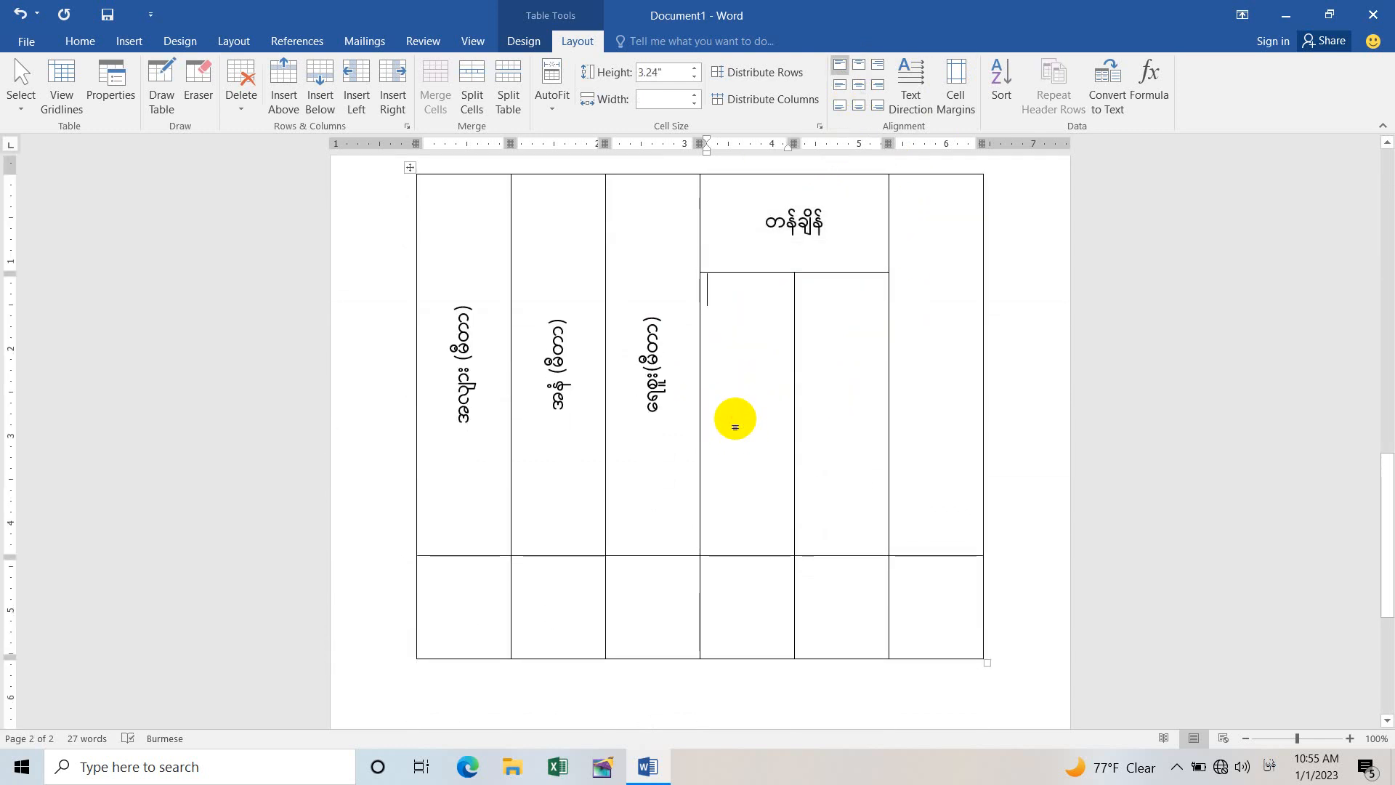
pyautogui.write('ဝန်ပေါ့')
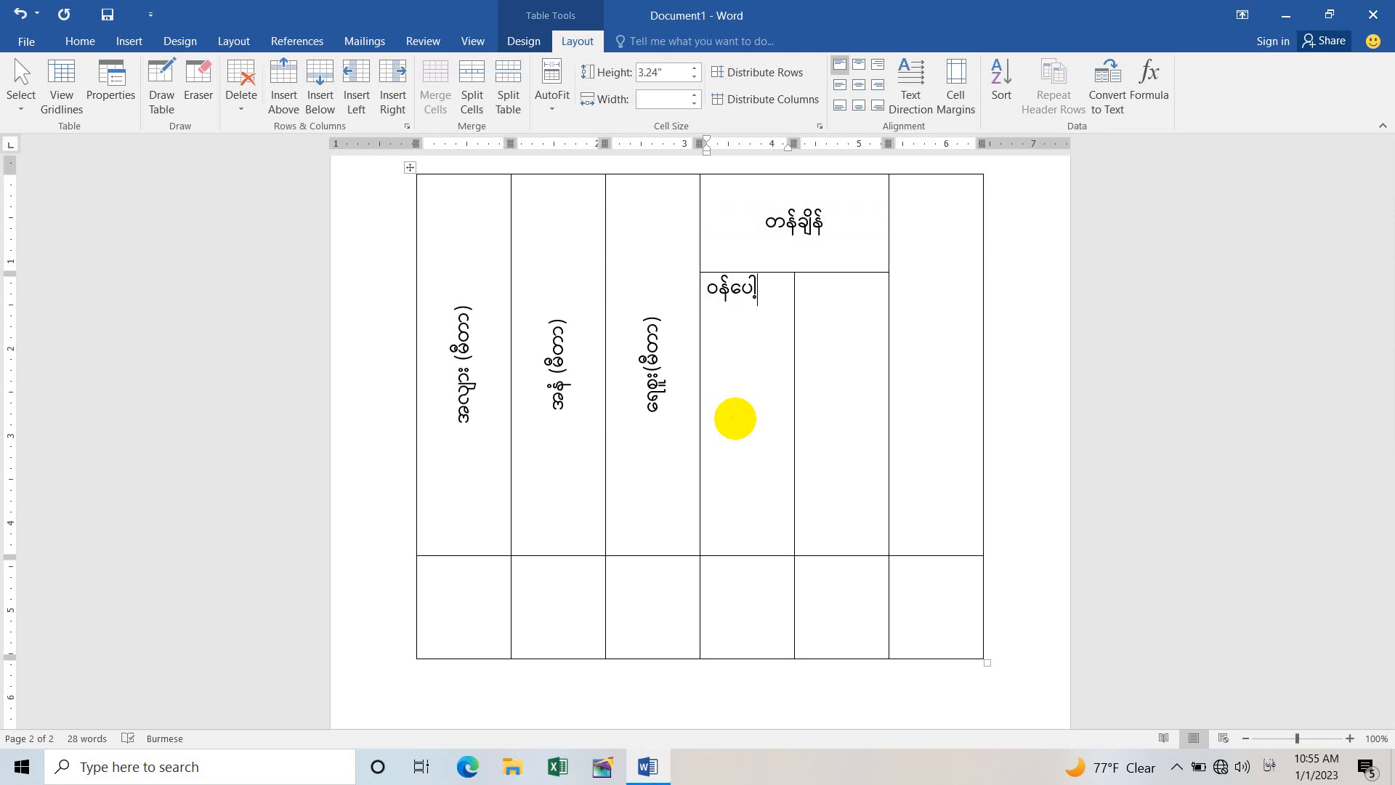
pyautogui.press('Tab')
pyautogui.write('ဝန်ပြည့်')
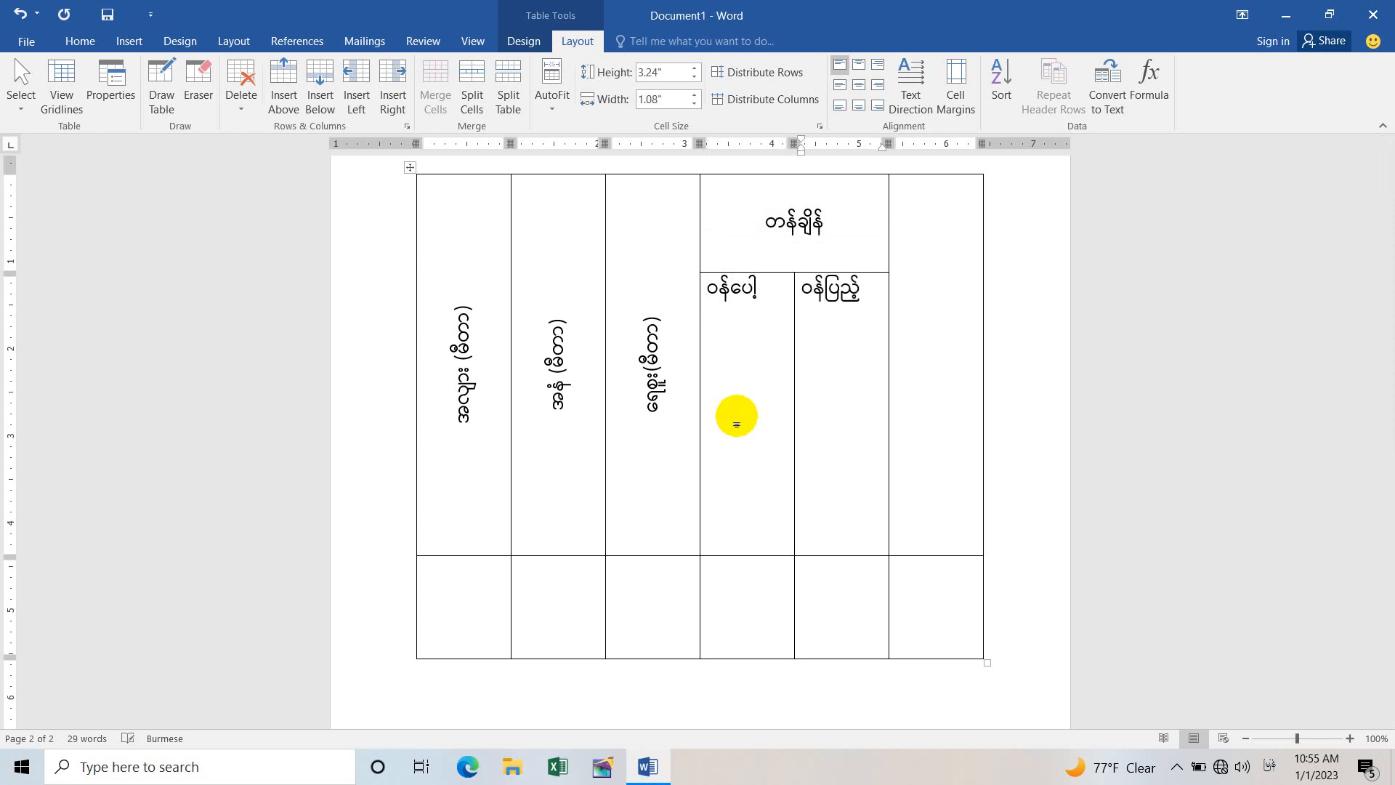
# Rotate the text of both cells below "တန်ချိန်" to read from bottom to top and centre it both ways.
pyautogui.scroll(3, 730, 407)
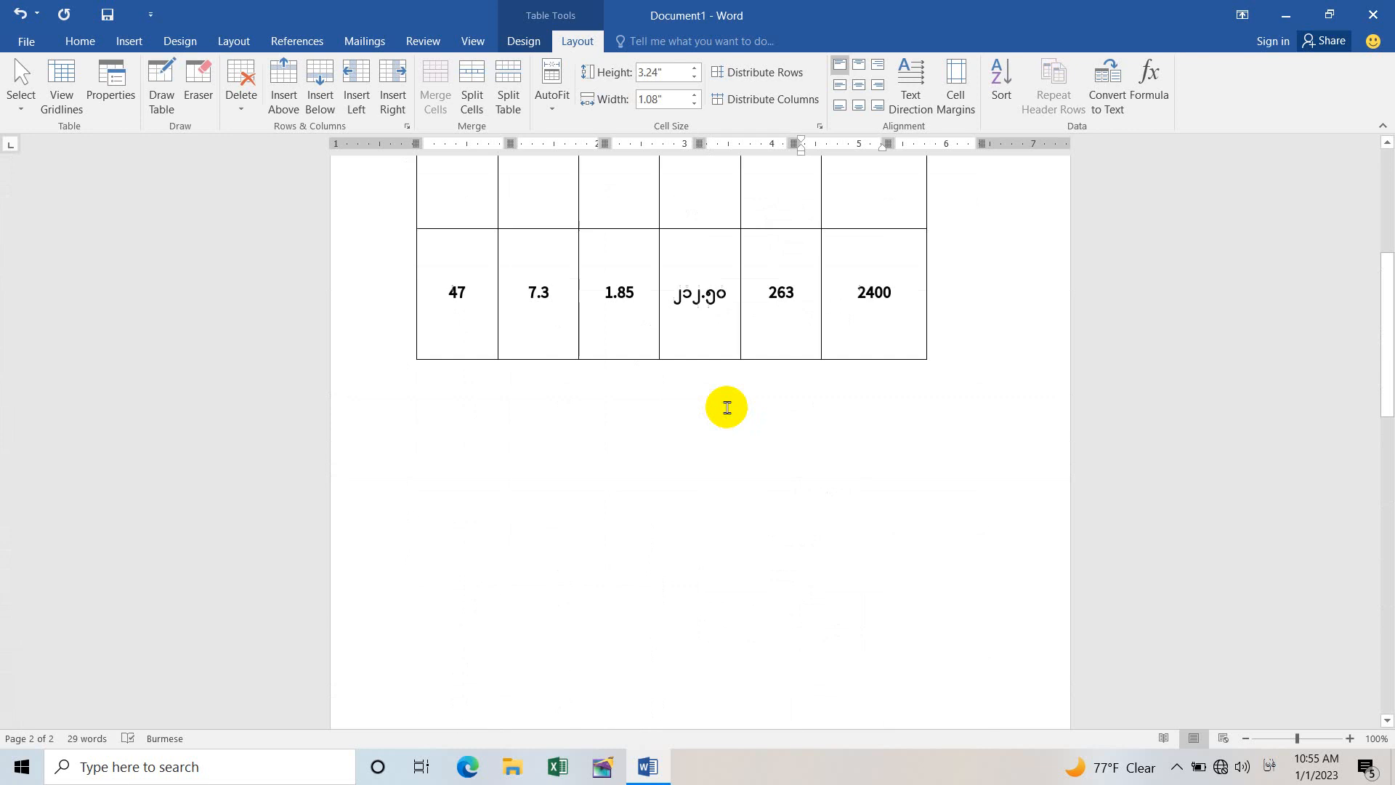
pyautogui.scroll(4, 725, 403)
pyautogui.scroll(2, 720, 398)
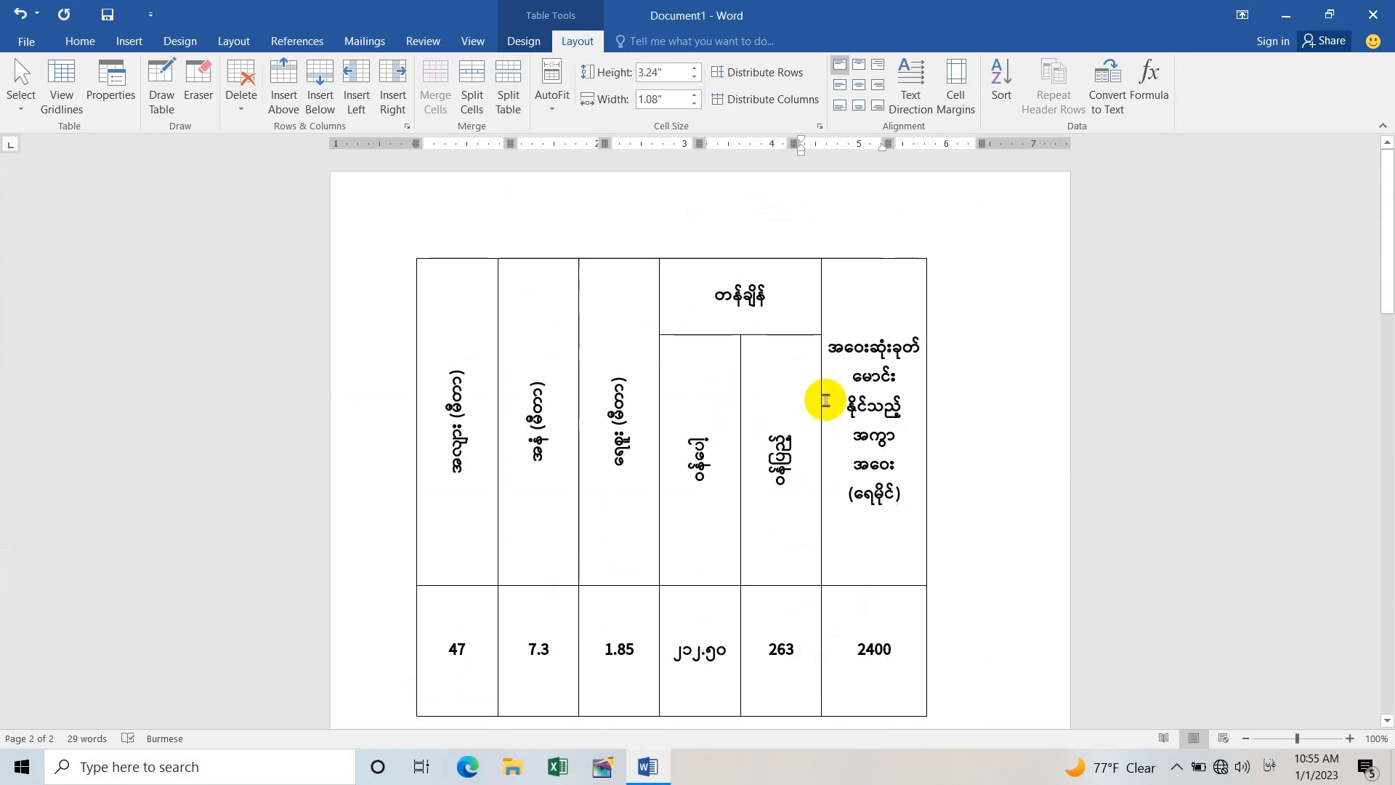
pyautogui.scroll(-10, 716, 439)
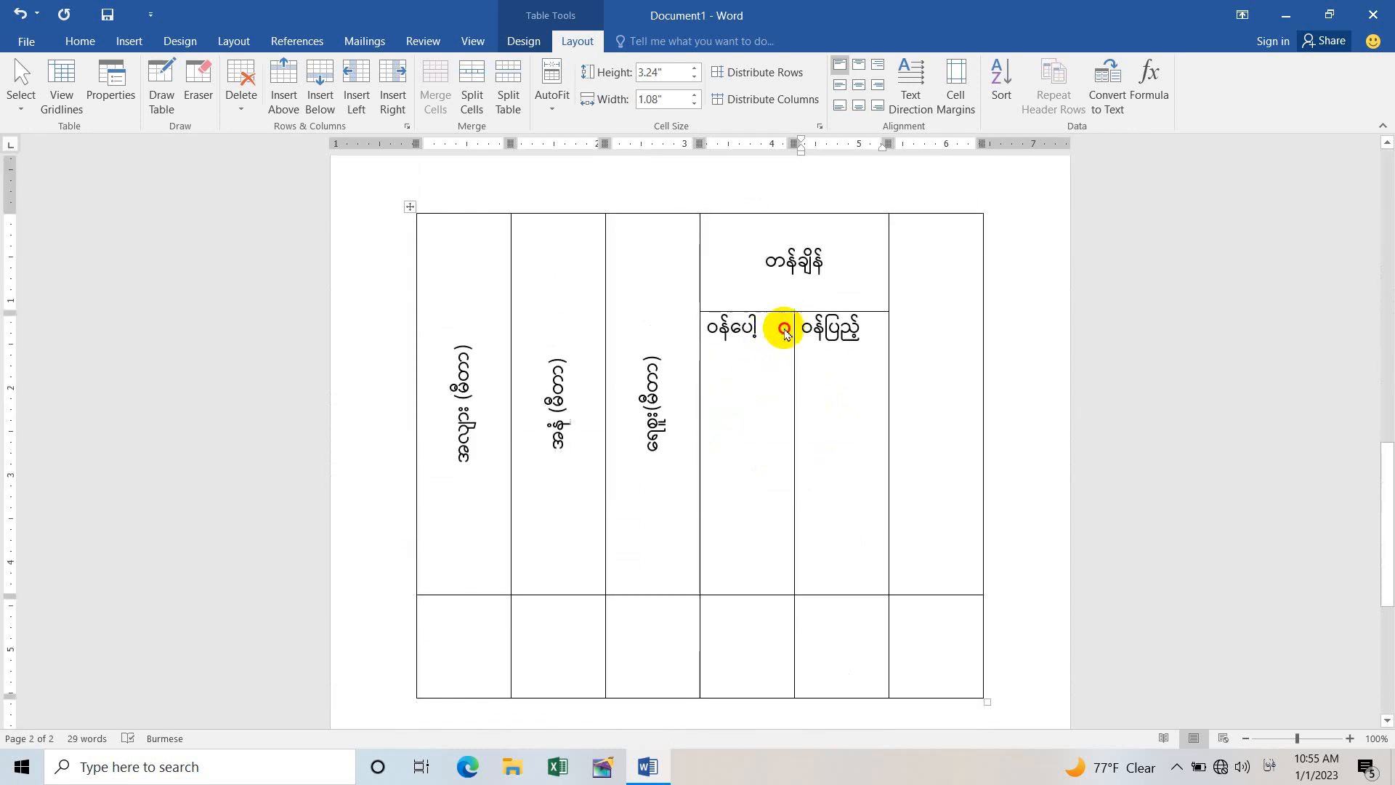
pyautogui.moveTo(778, 324); pyautogui.dragTo(831, 343)
pyautogui.click(917, 75)
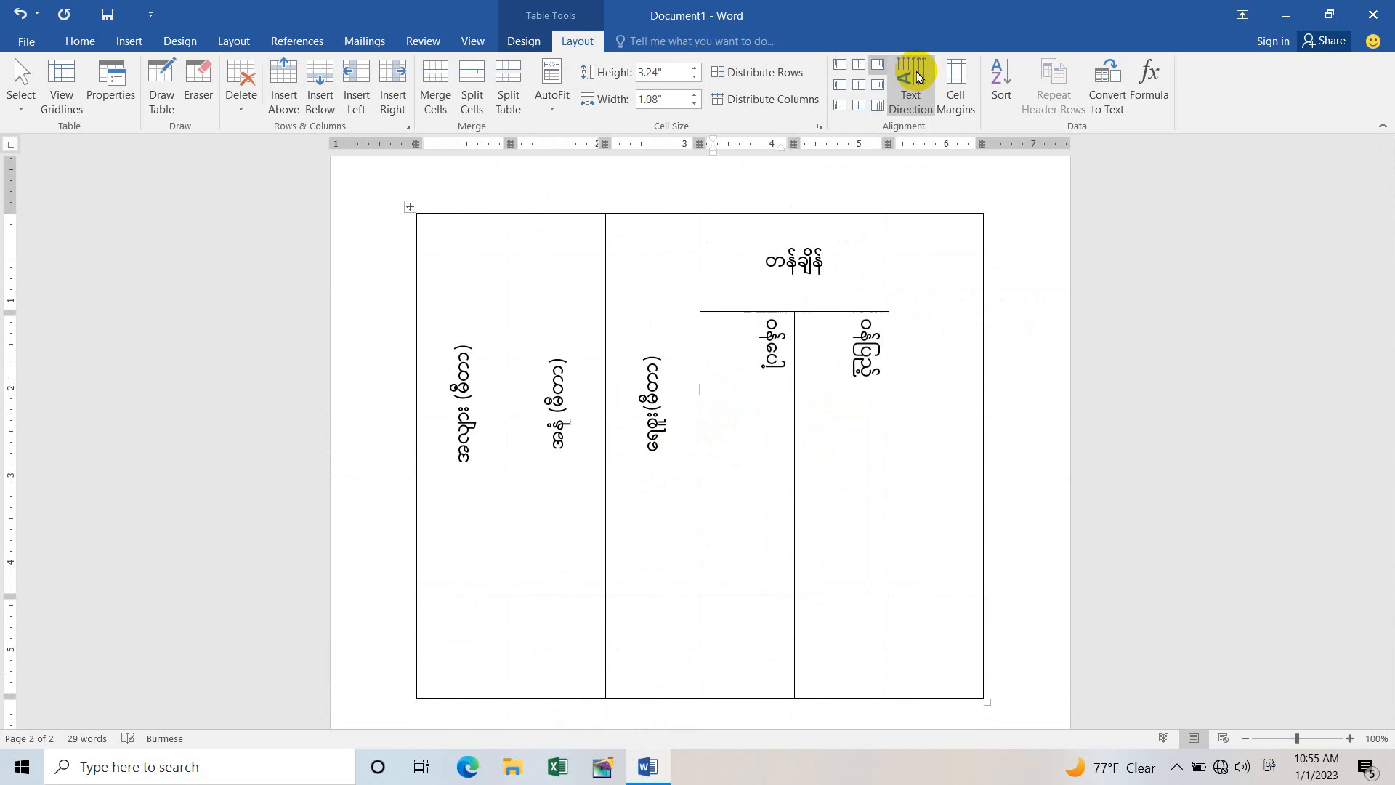
pyautogui.click(917, 76)
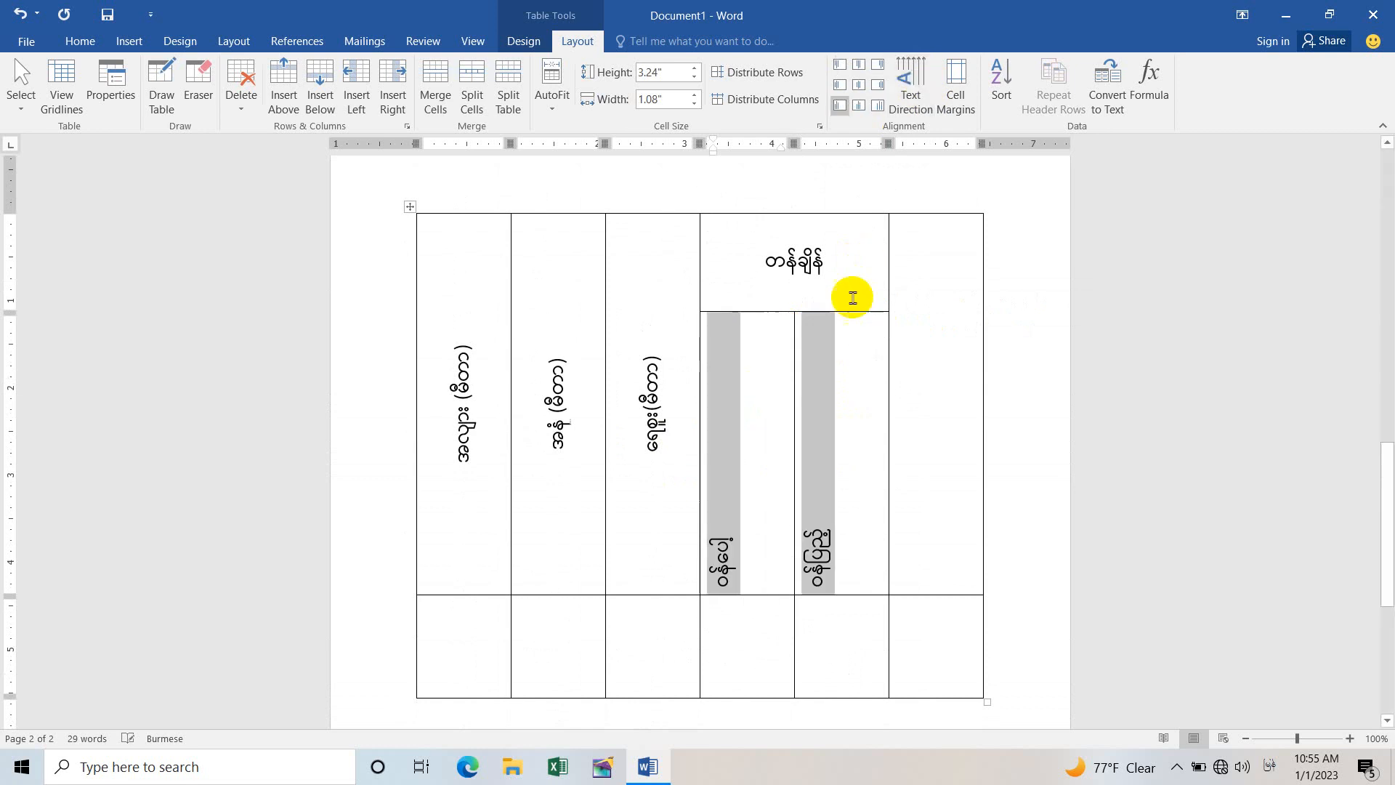
pyautogui.click(858, 85)
# Enter "အဝေးဆုံးခုတ်", "မောင်း" and "နိုင်သည့်" on separate lines in the new table's last header cell.
pyautogui.click(917, 387)
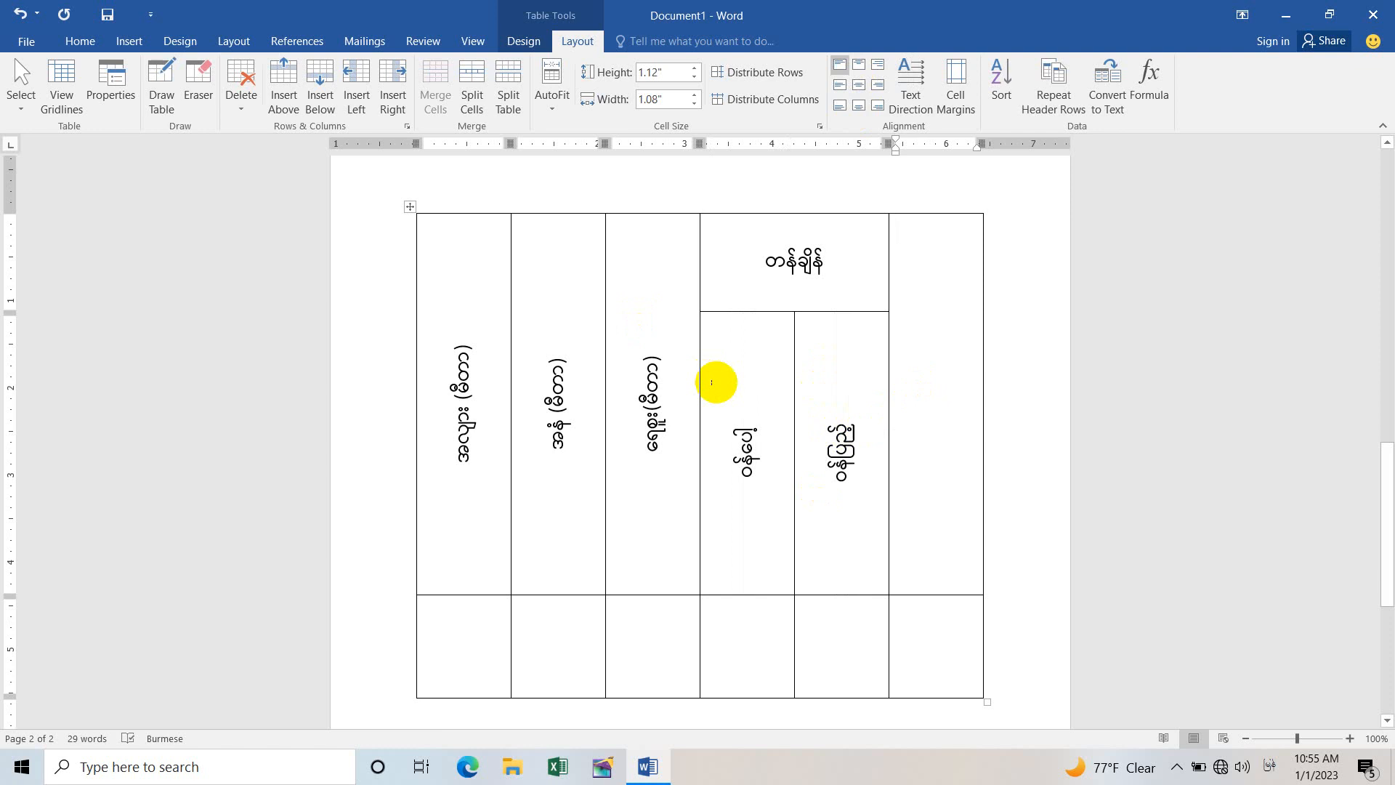
pyautogui.scroll(5, 897, 349)
pyautogui.scroll(9, 790, 363)
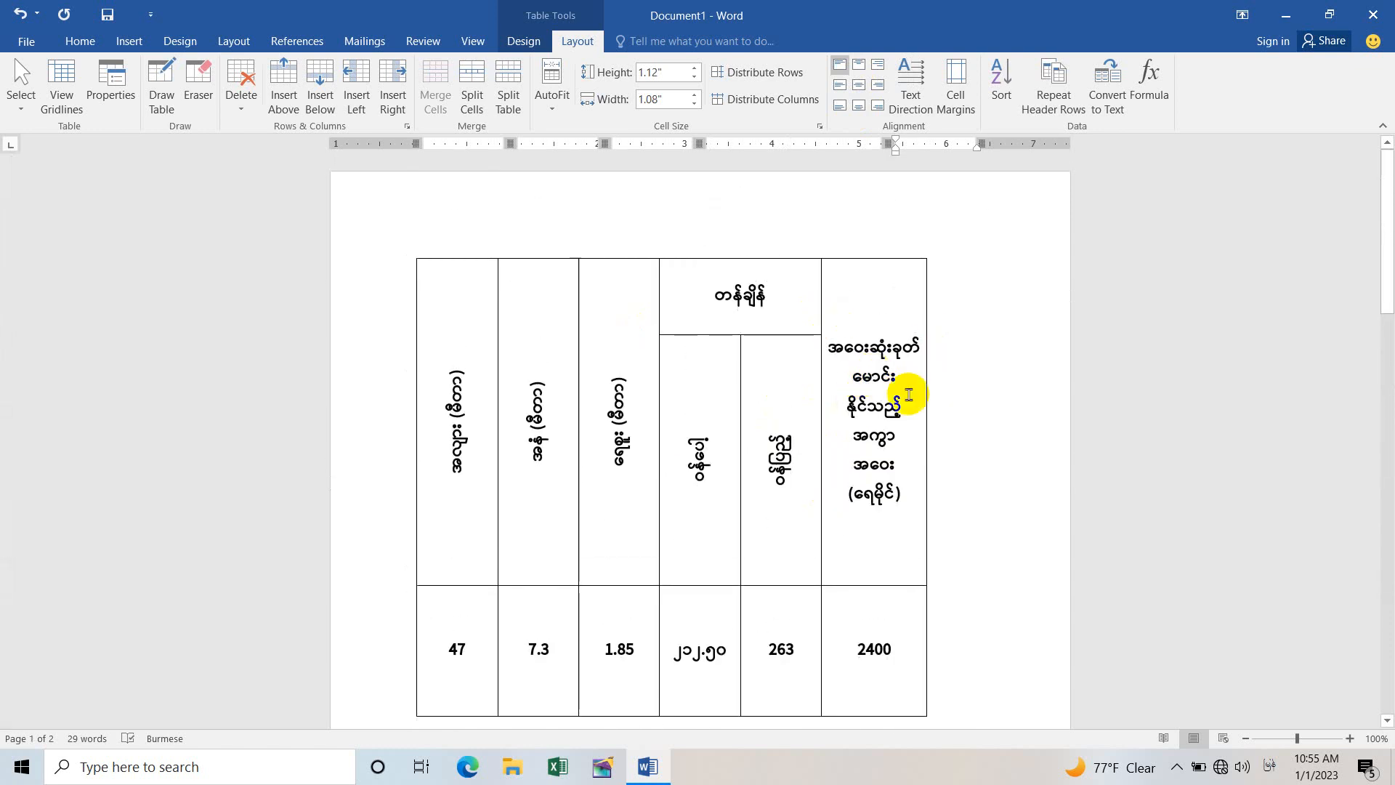
pyautogui.scroll(-10, 908, 394)
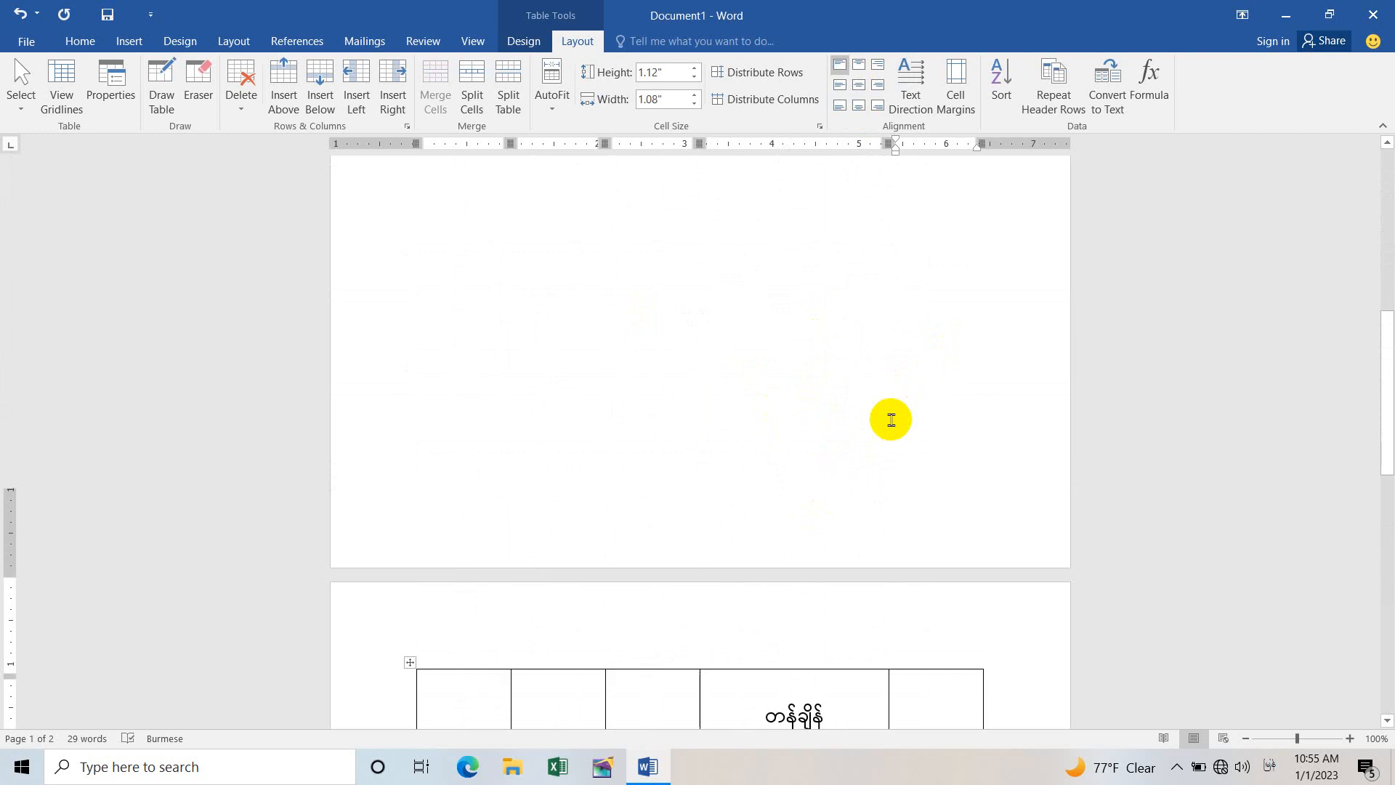
pyautogui.click(941, 468)
pyautogui.write('အ')
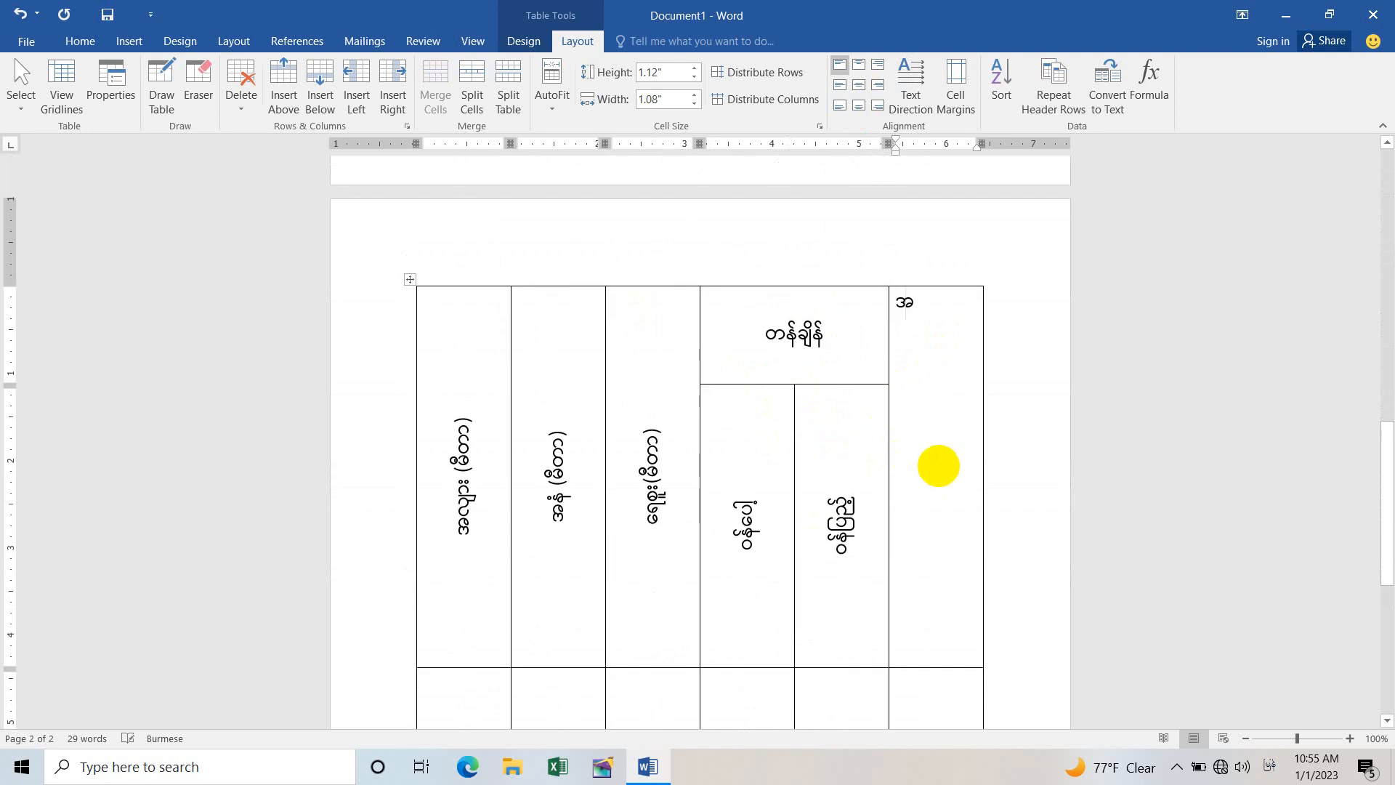
pyautogui.write('ဝေးဆုံးခု')
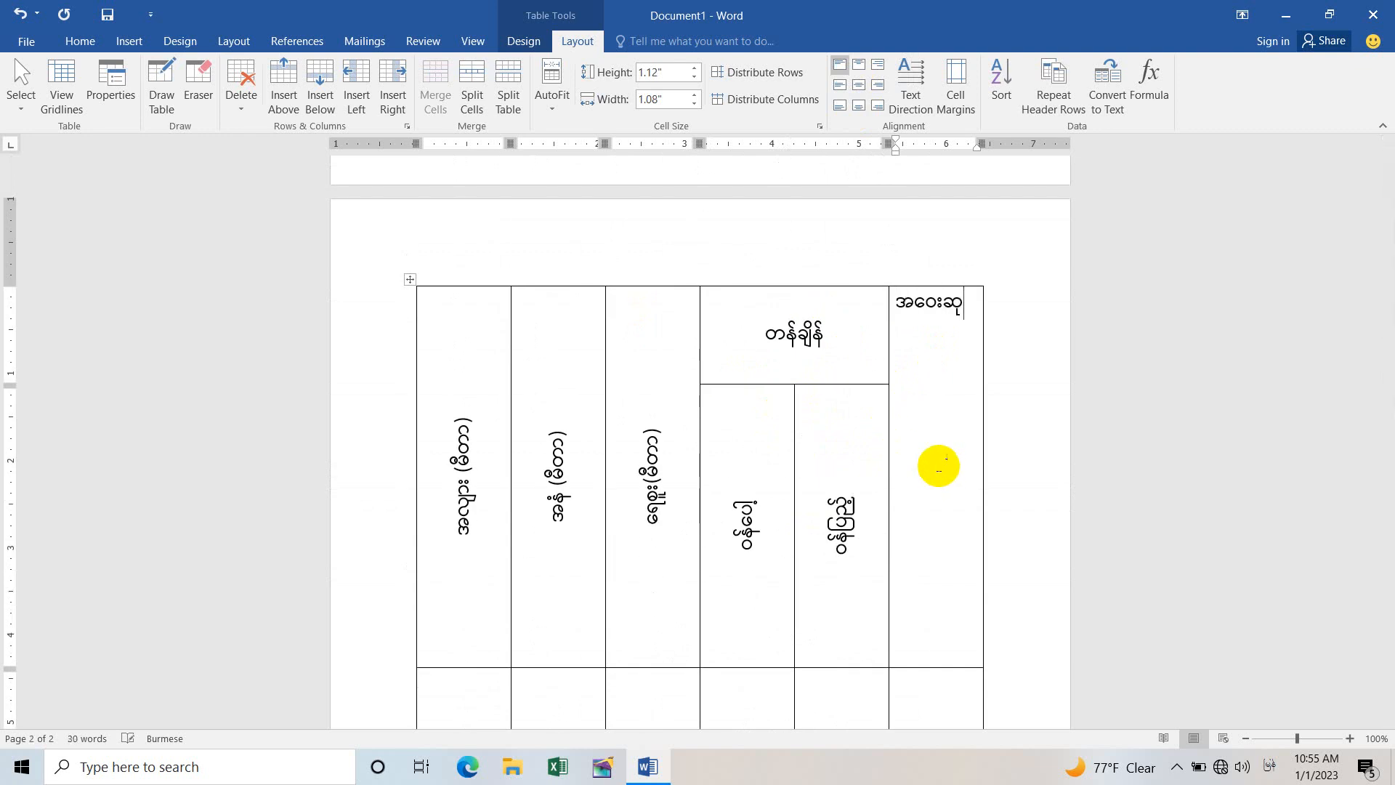
pyautogui.write('တ်')
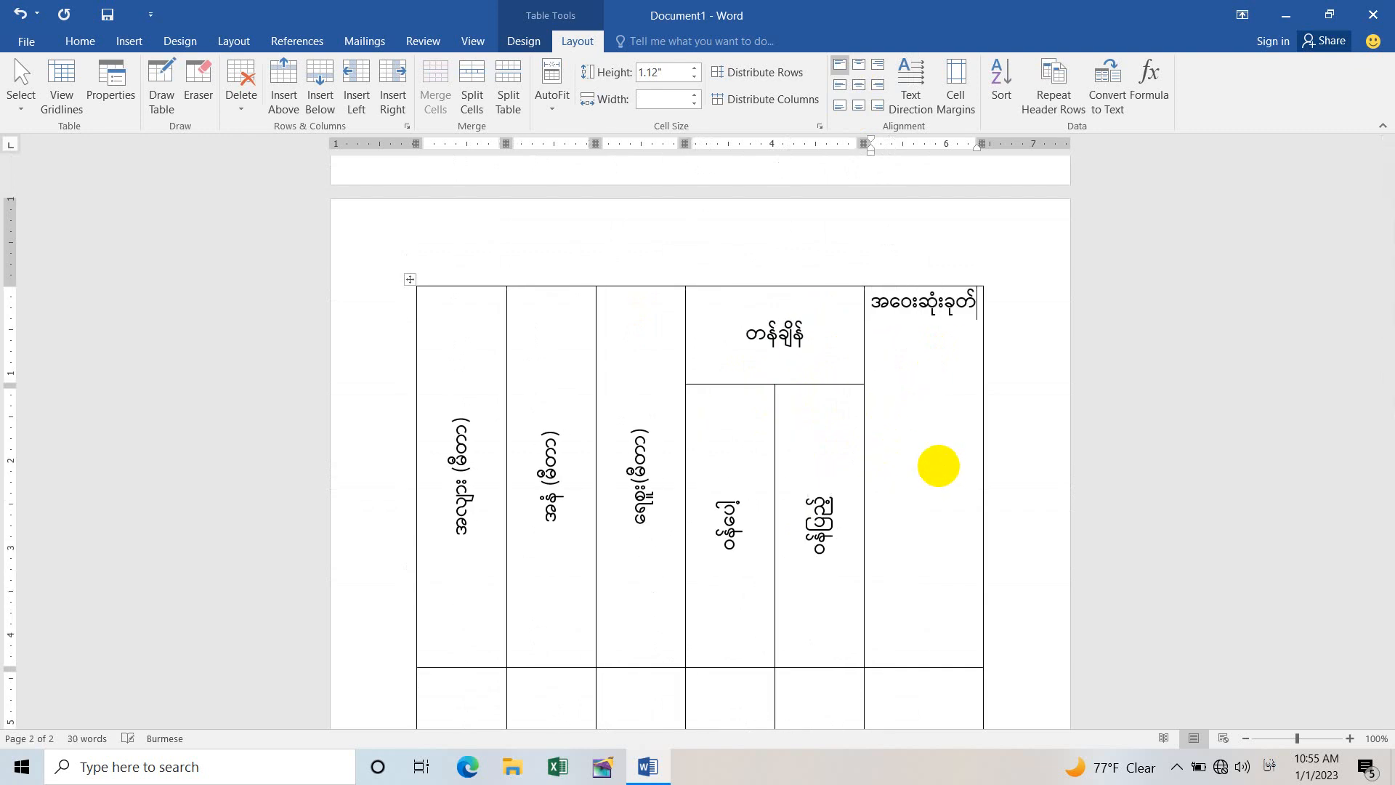
pyautogui.press('Return')
pyautogui.write('မောင်း')
pyautogui.press('Return')
pyautogui.write('နိုင်သ')
pyautogui.press('BackSpace')
pyautogui.write('သည့်')
pyautogui.press('Return')
pyautogui.write('ရေ')
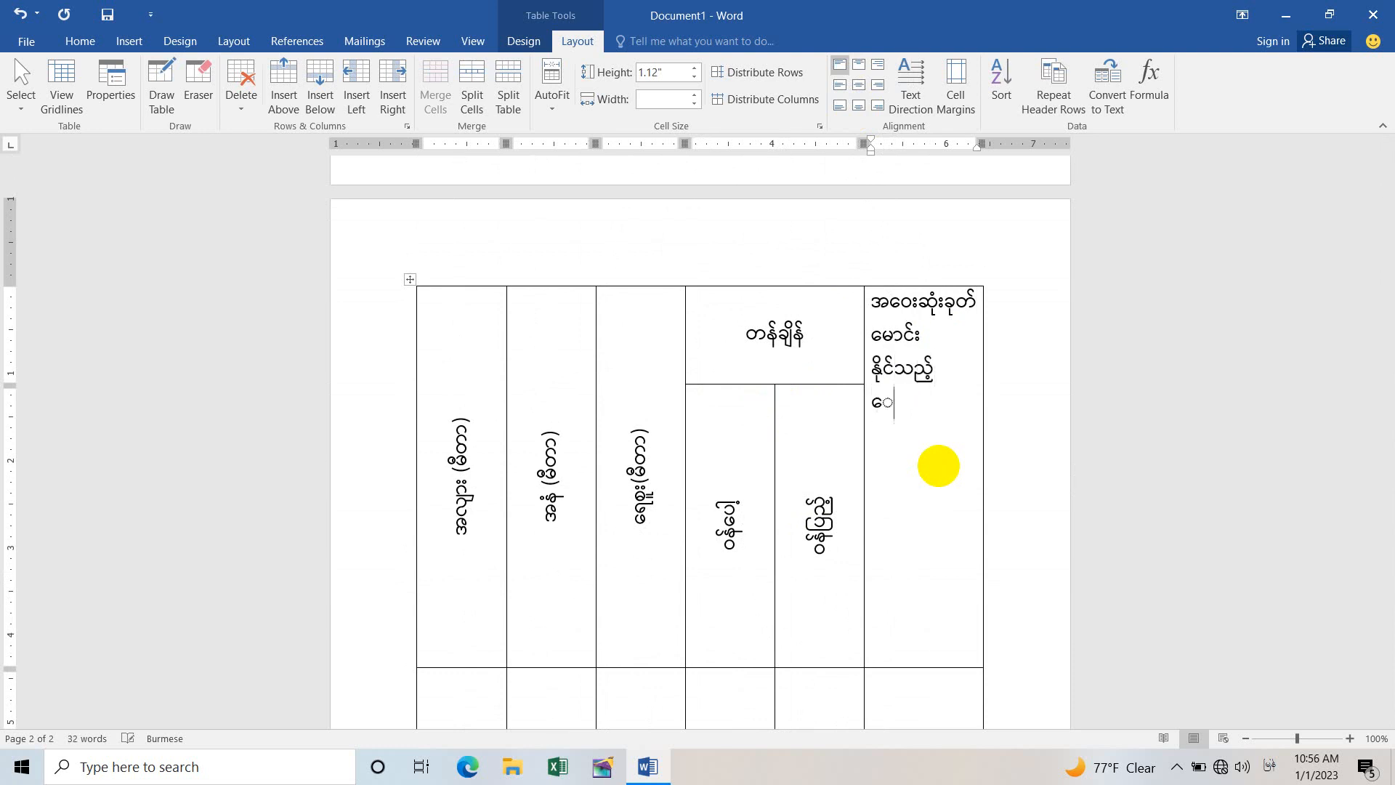
pyautogui.write('မိုင်')
pyautogui.scroll(15, 938, 465)
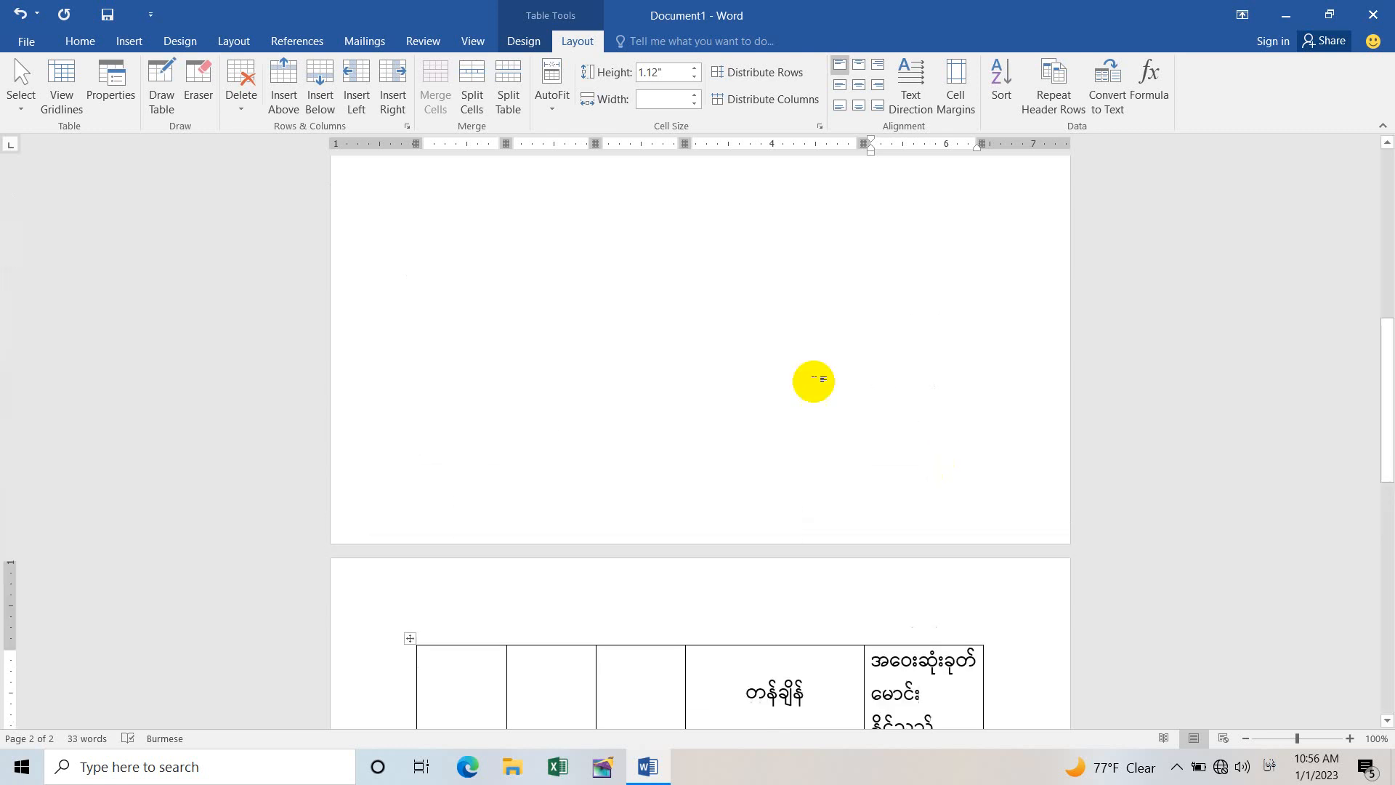
pyautogui.scroll(-12, 838, 350)
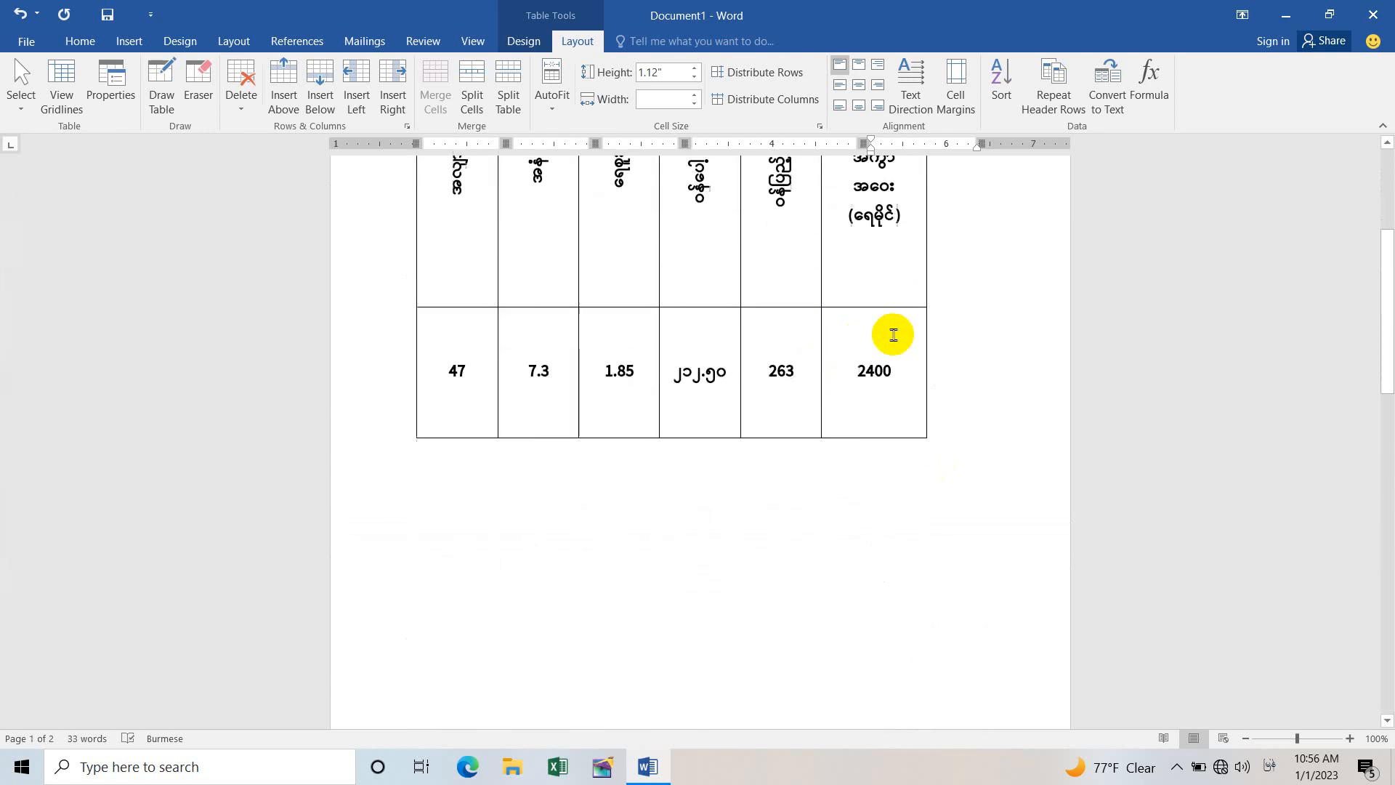
pyautogui.scroll(3, 864, 364)
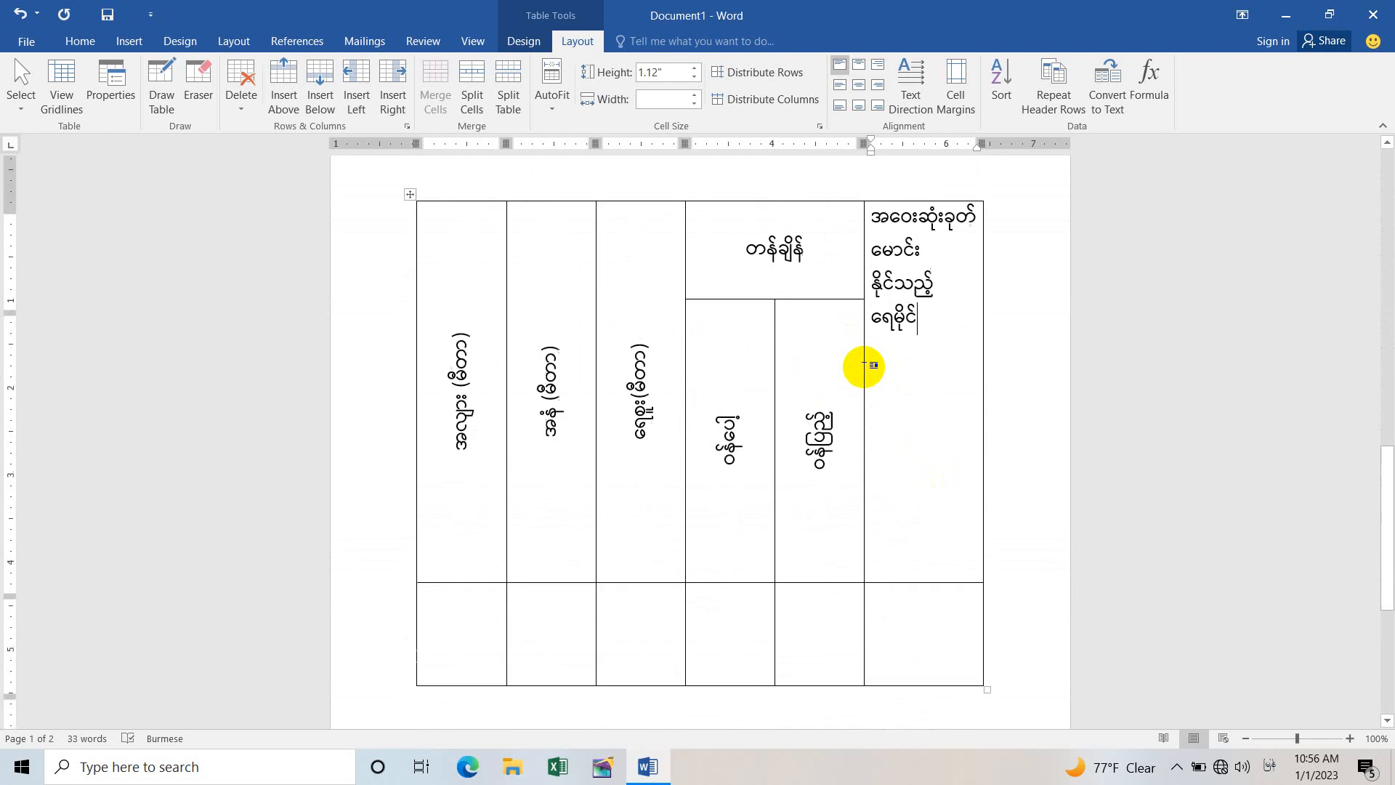
pyautogui.press('BackSpace')
pyautogui.press('BackSpace')
pyautogui.press('BackSpace')
pyautogui.press('BackSpace')
pyautogui.press('BackSpace')
pyautogui.press('BackSpace')
pyautogui.press('BackSpace')
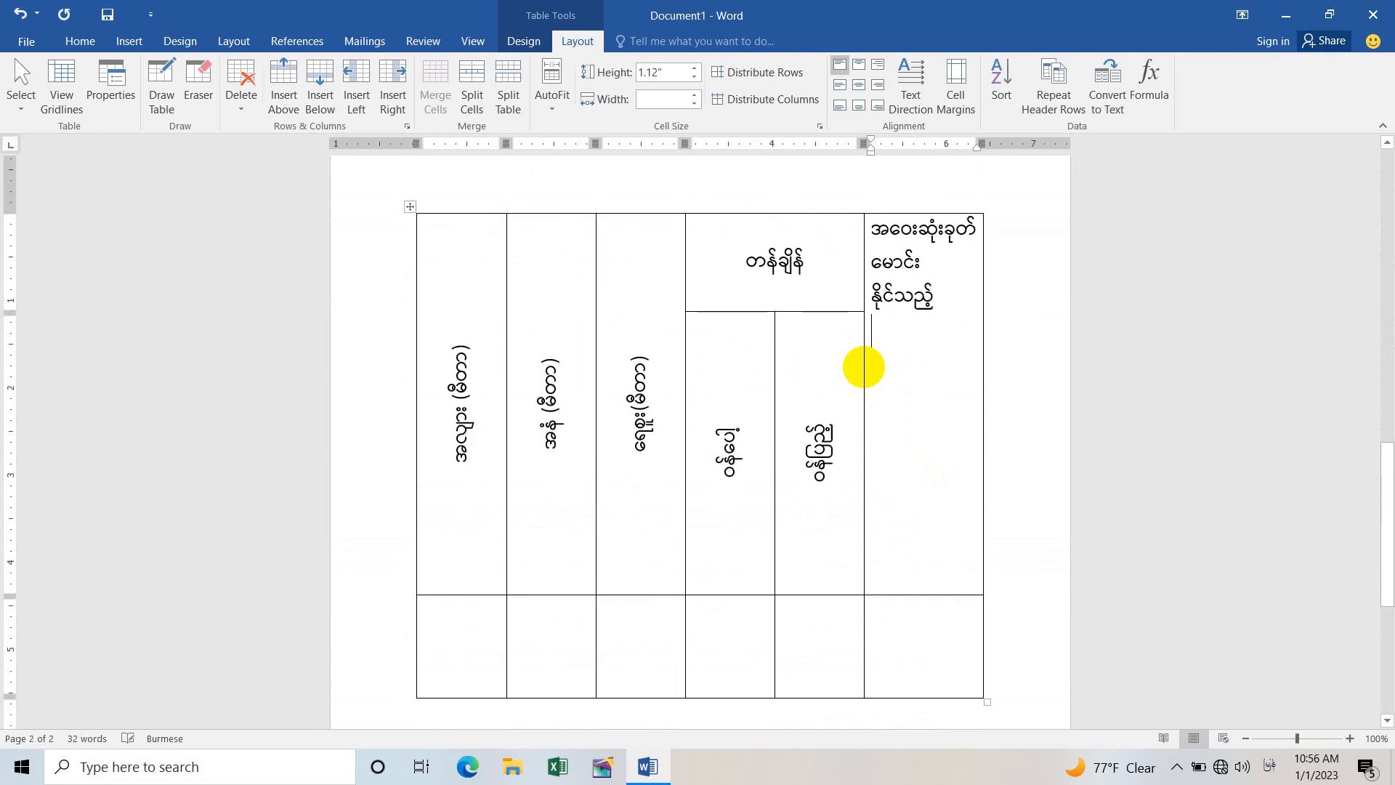
# Complete the last header cell's text with "အကွာအဝေး ရေမိုင်" and centre it horizontally and vertically.
pyautogui.write('အကွာအဝေ')
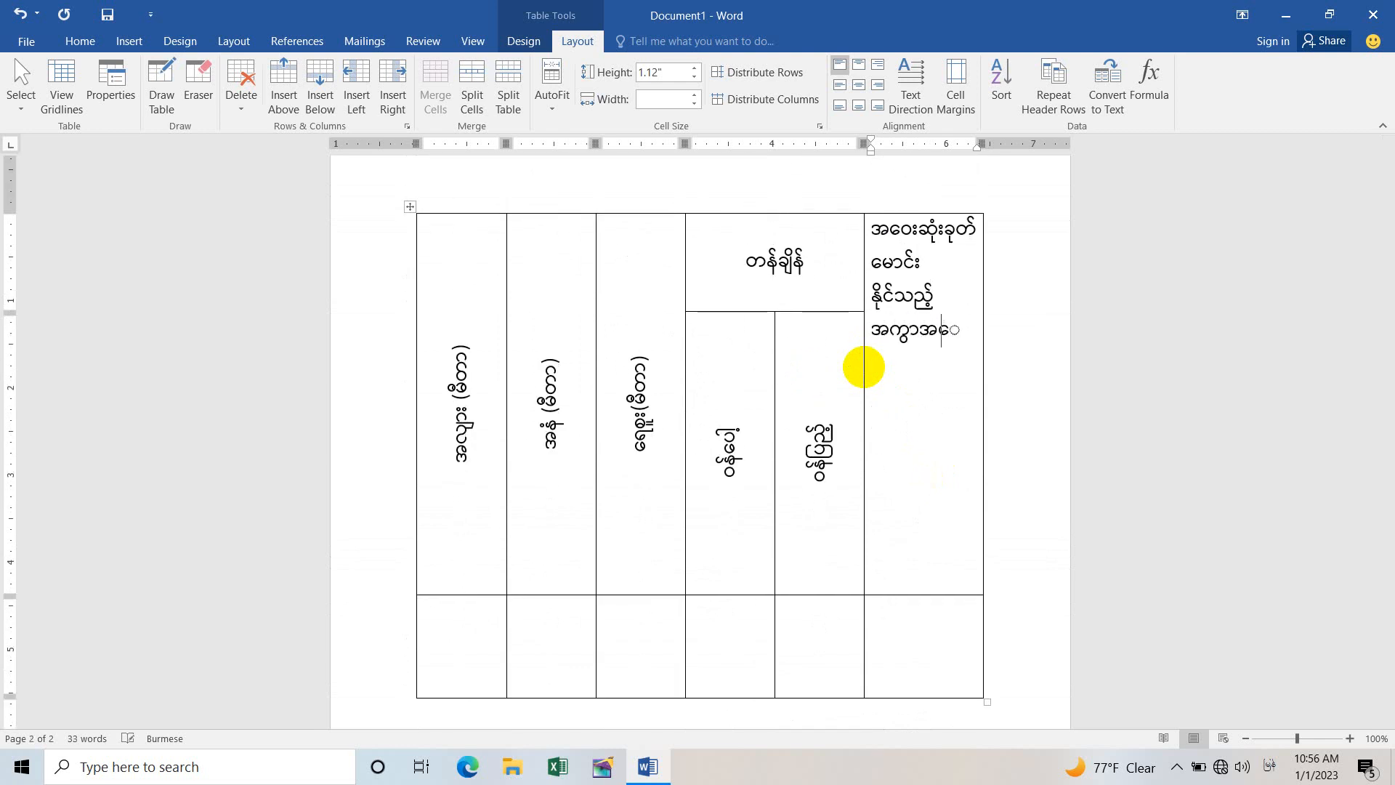
pyautogui.write('း ရေမိုင်')
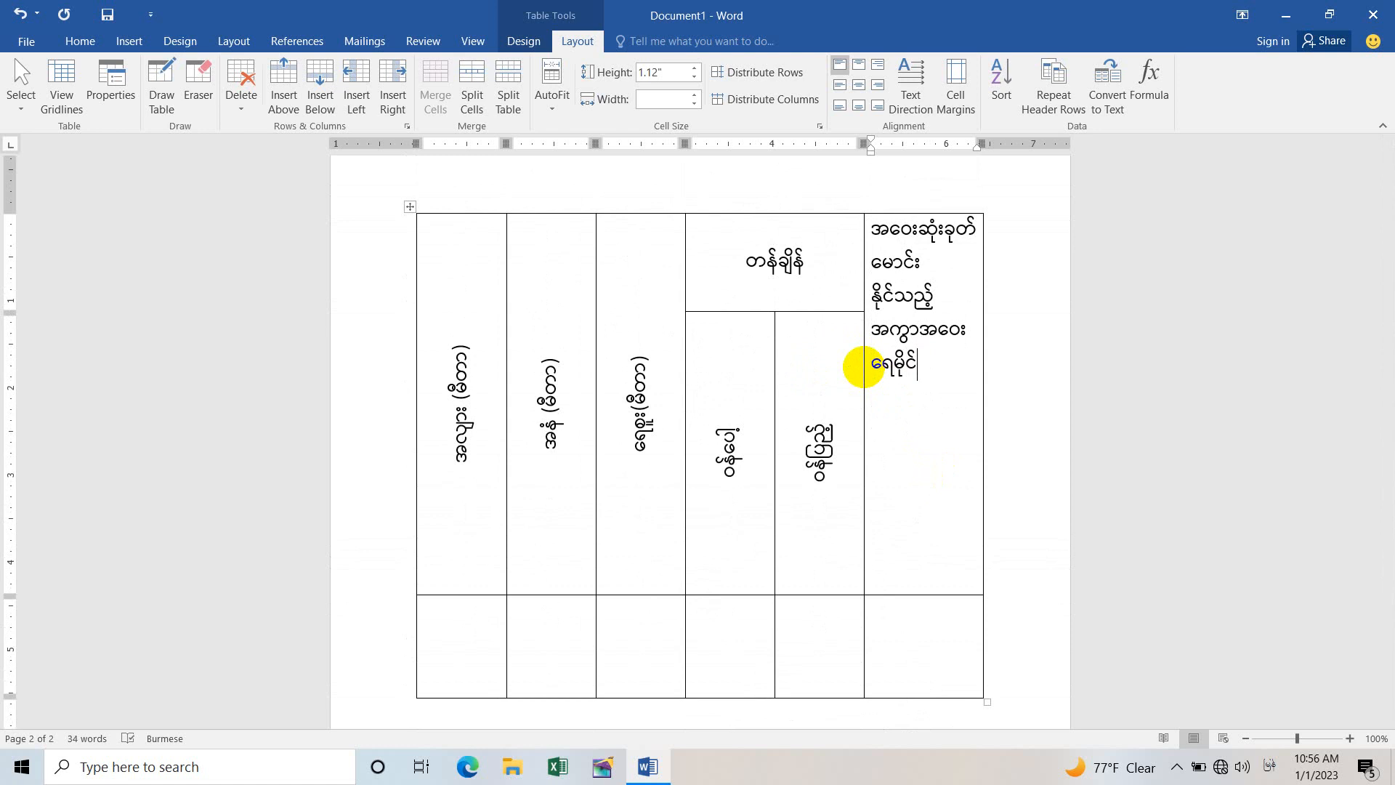
pyautogui.click(857, 92)
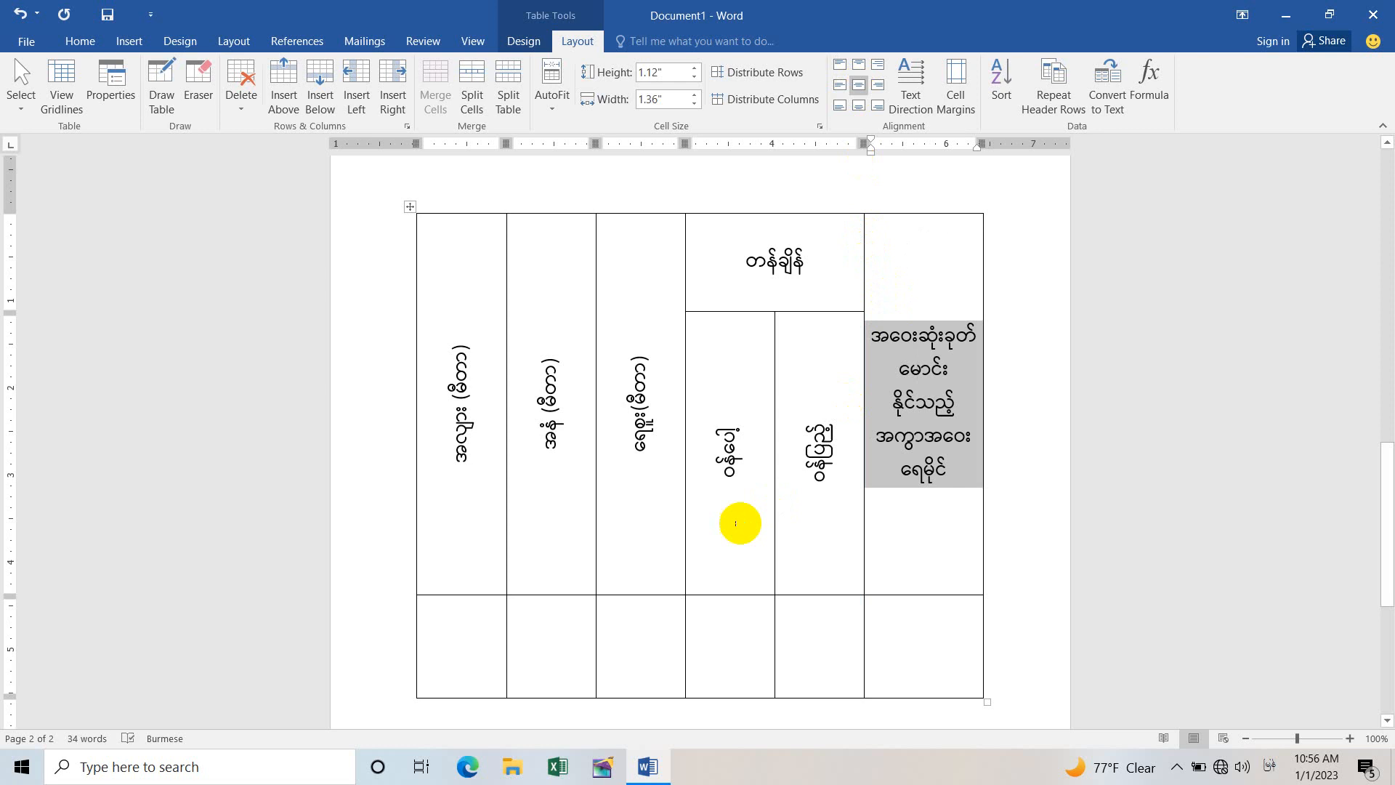
# Enter 47 and 7.3 in the first two cells of the page 2 table's data row.
pyautogui.scroll(15, 701, 508)
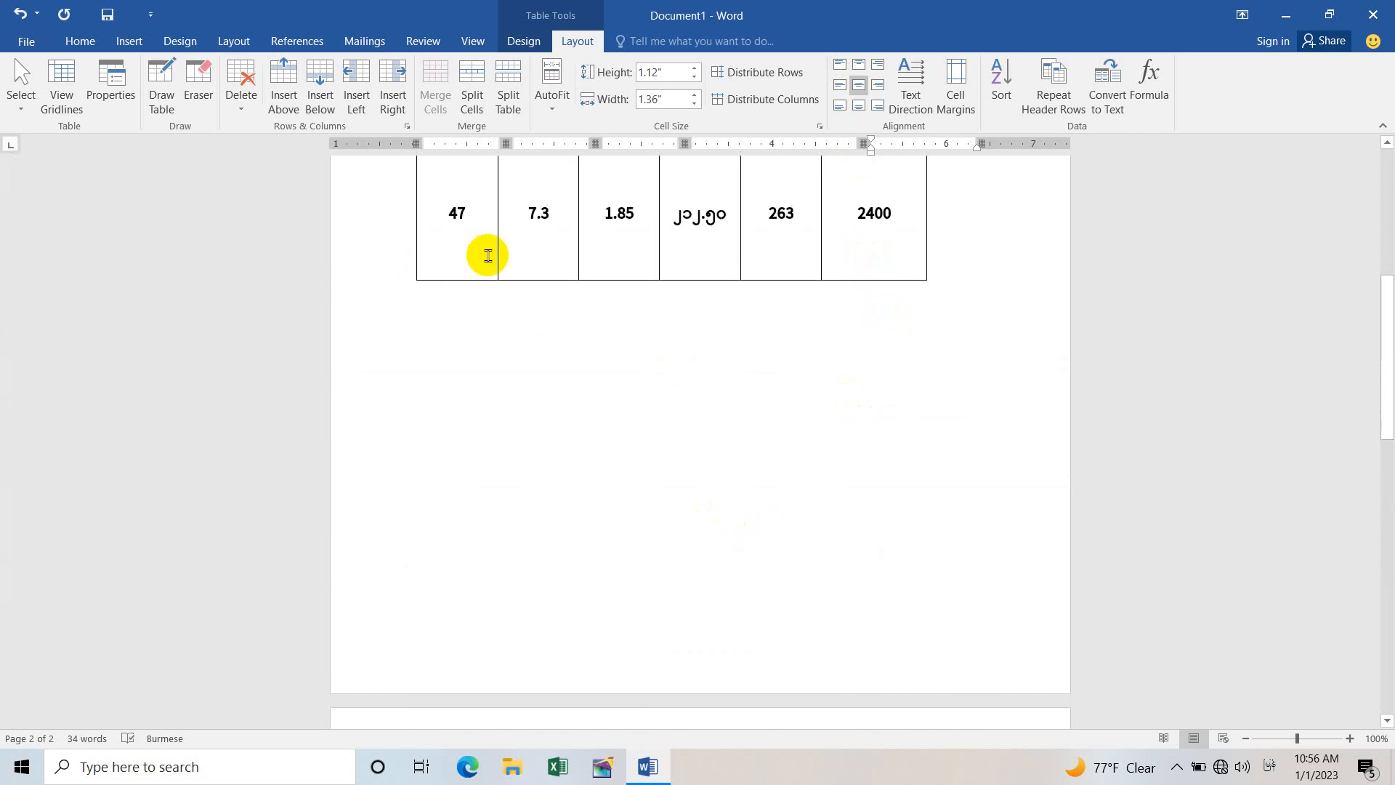
pyautogui.scroll(2, 483, 252)
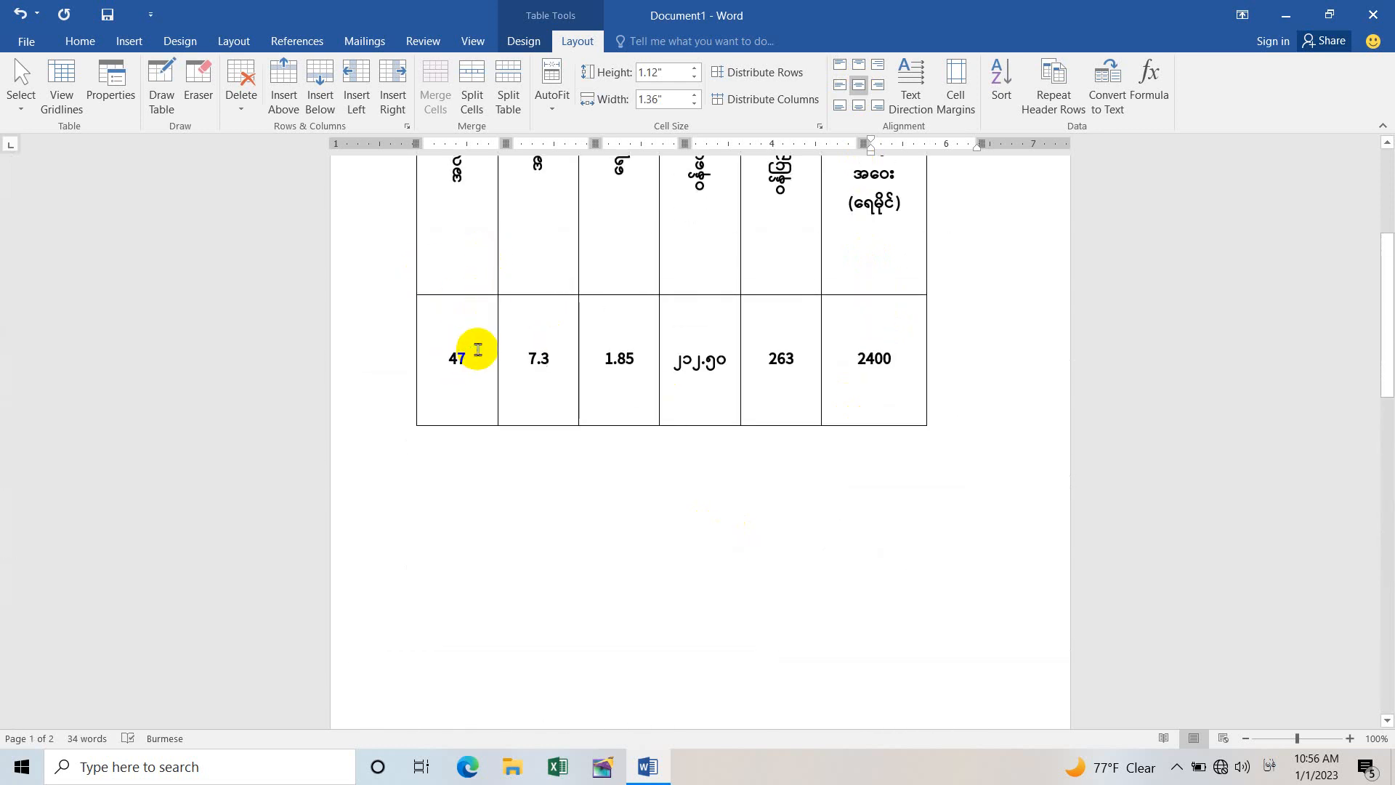
pyautogui.scroll(-4, 475, 346)
pyautogui.scroll(3, 477, 345)
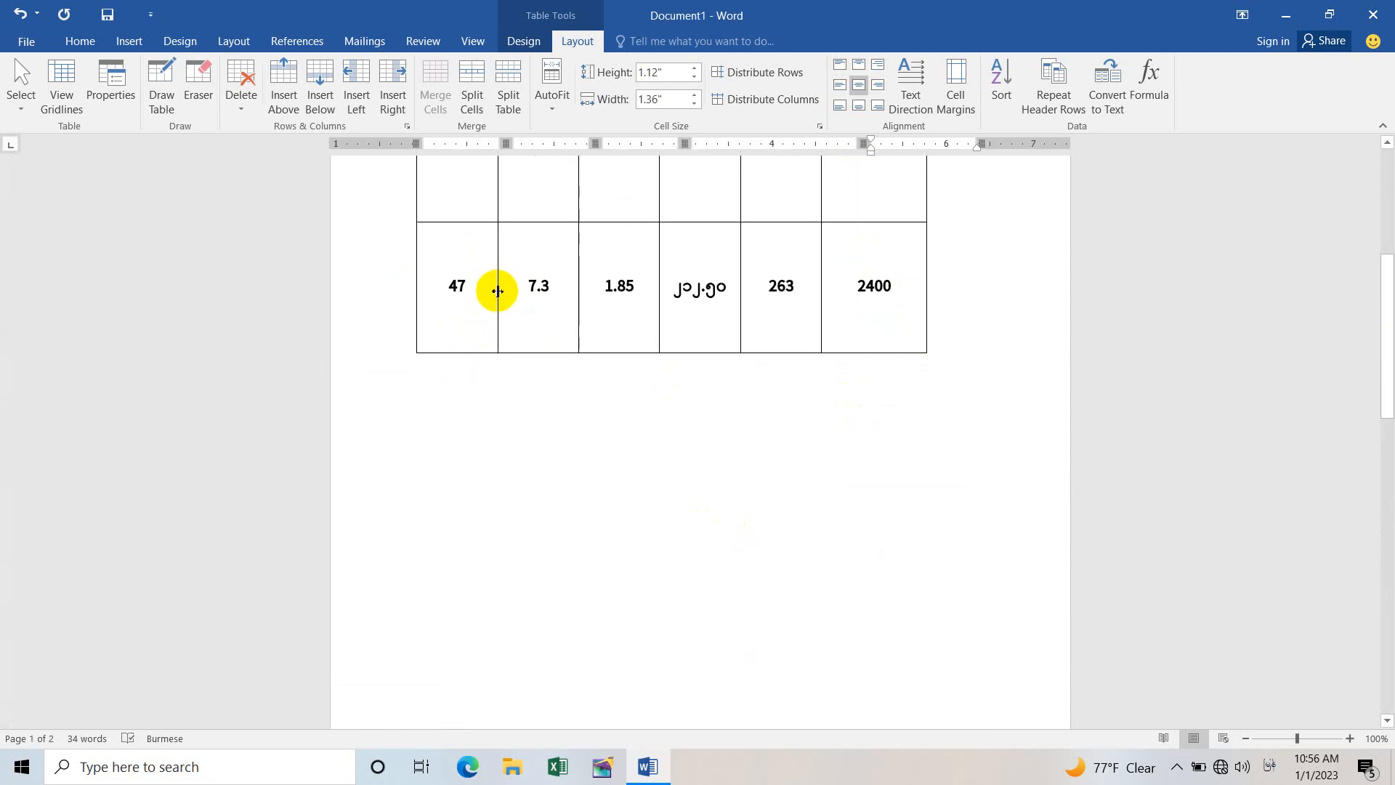
pyautogui.scroll(-15, 497, 290)
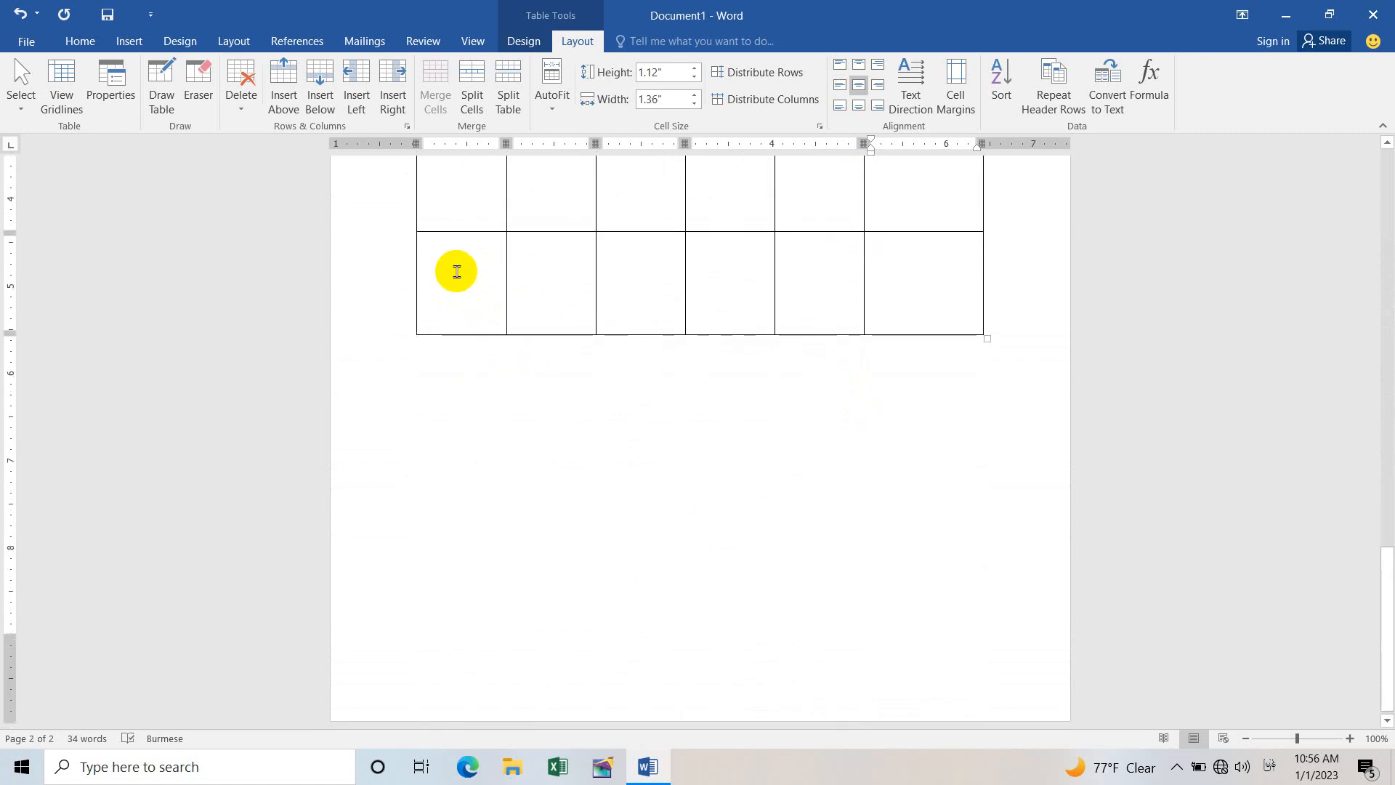
pyautogui.click(456, 270)
pyautogui.write('47')
pyautogui.press('Tab')
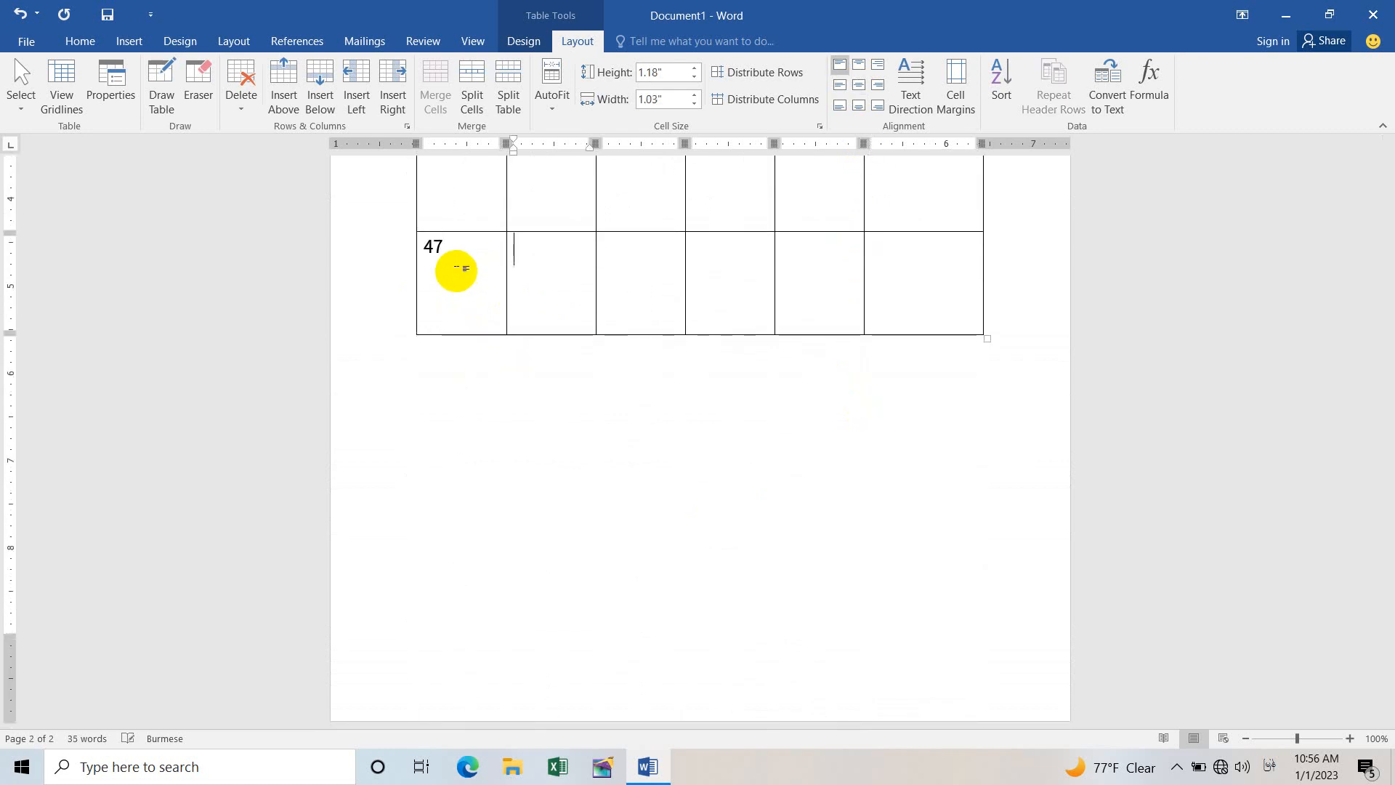
pyautogui.write('7.3')
pyautogui.press('Tab')
# Enter 1.85 and ၂၁၂.၅၀ in the third and fourth cells of the data row, following the sample table.
pyautogui.scroll(15, 461, 290)
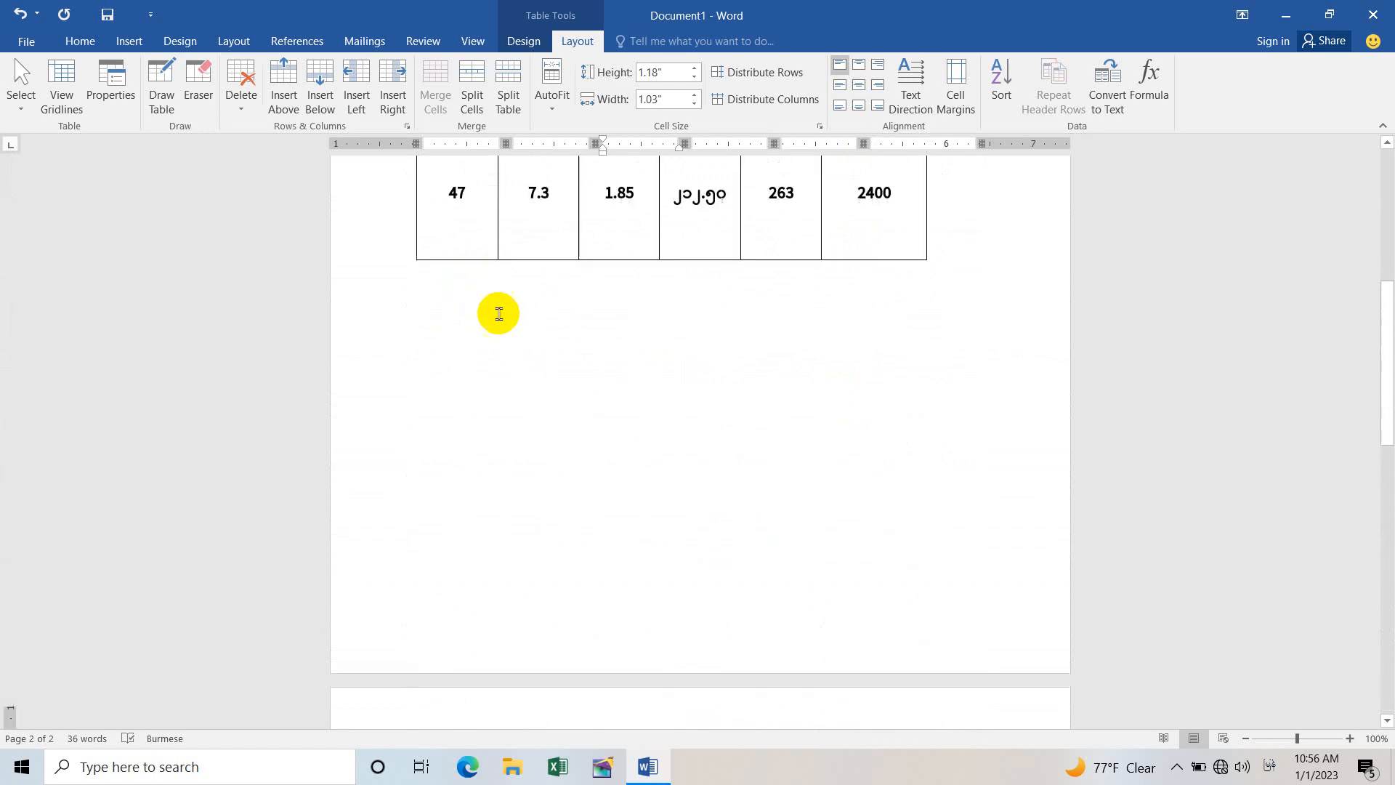
pyautogui.scroll(3, 499, 314)
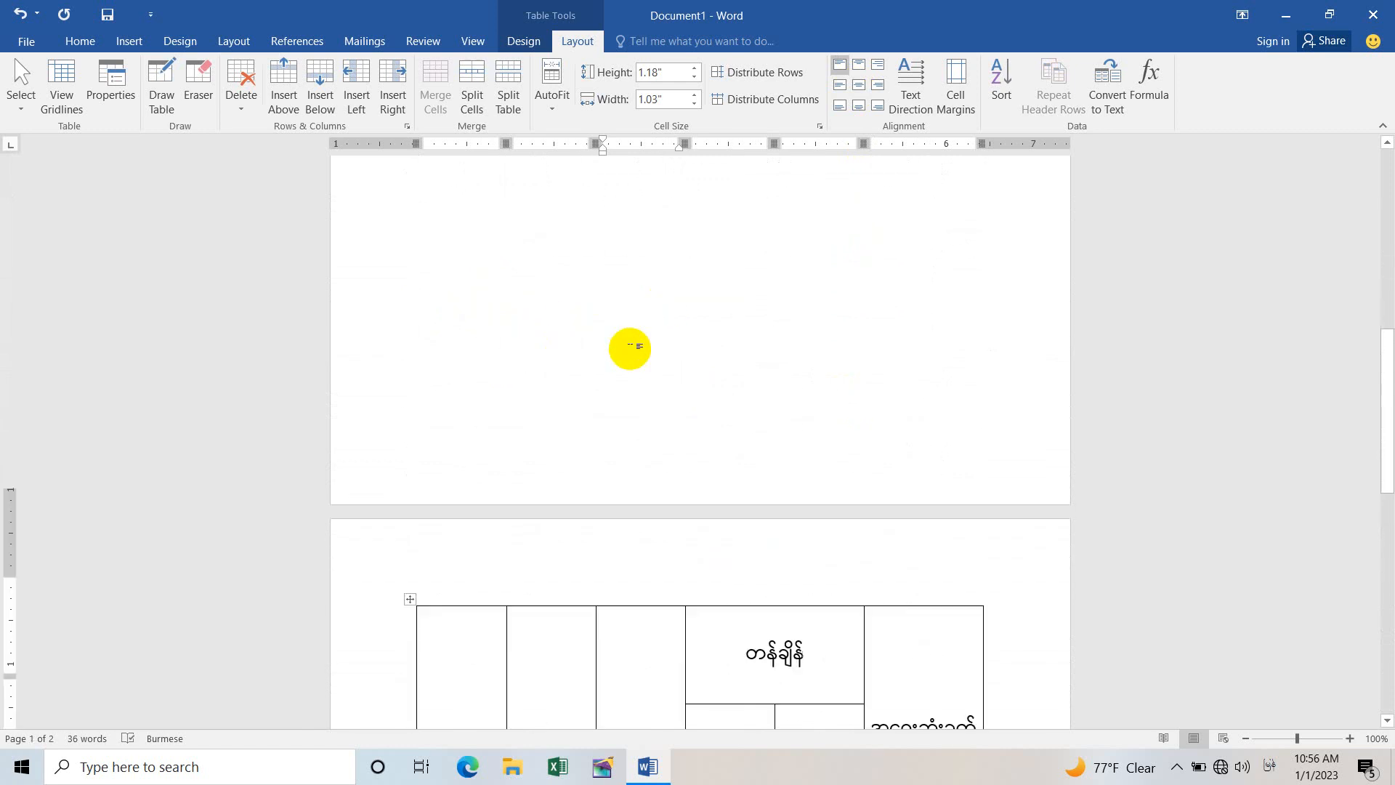
pyautogui.scroll(-10, 630, 349)
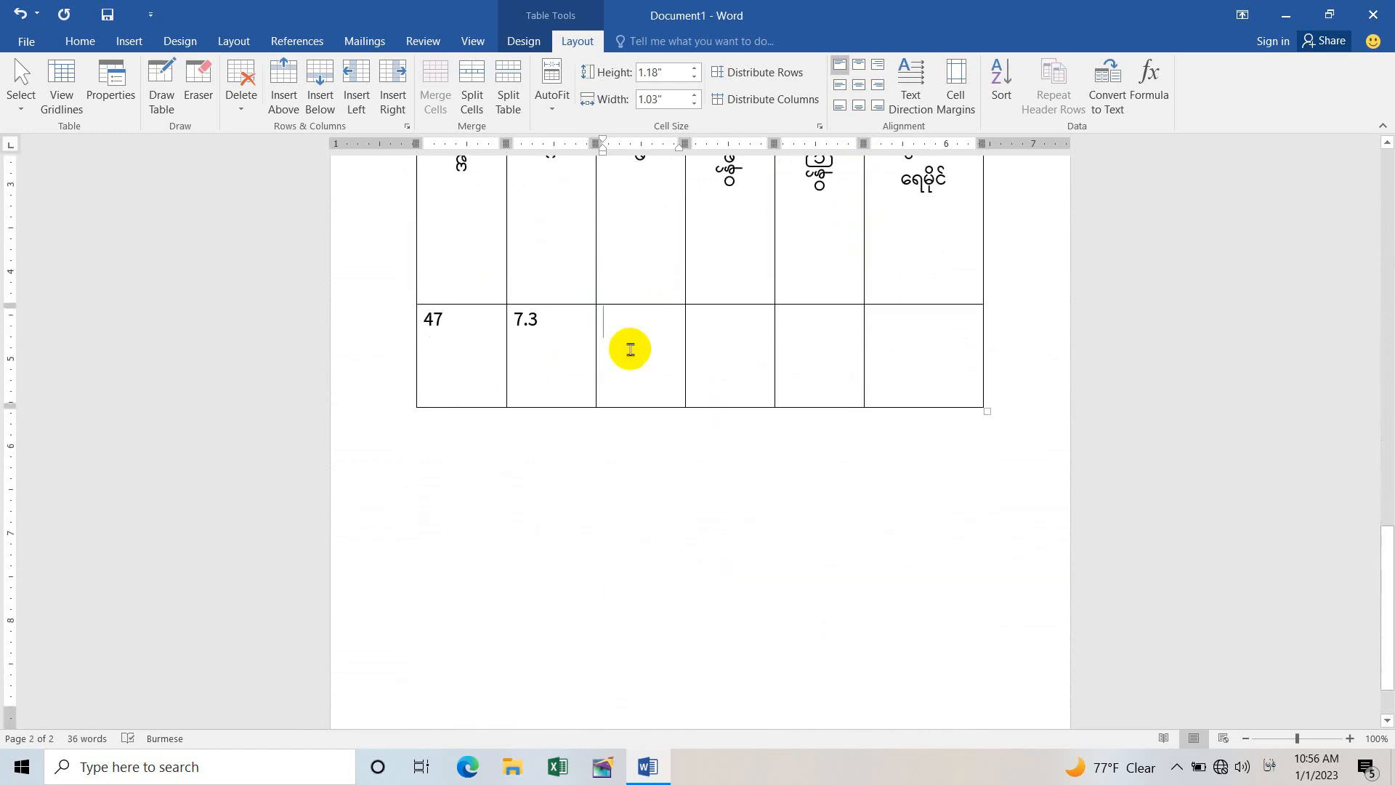
pyautogui.write('1.85')
pyautogui.press('Tab')
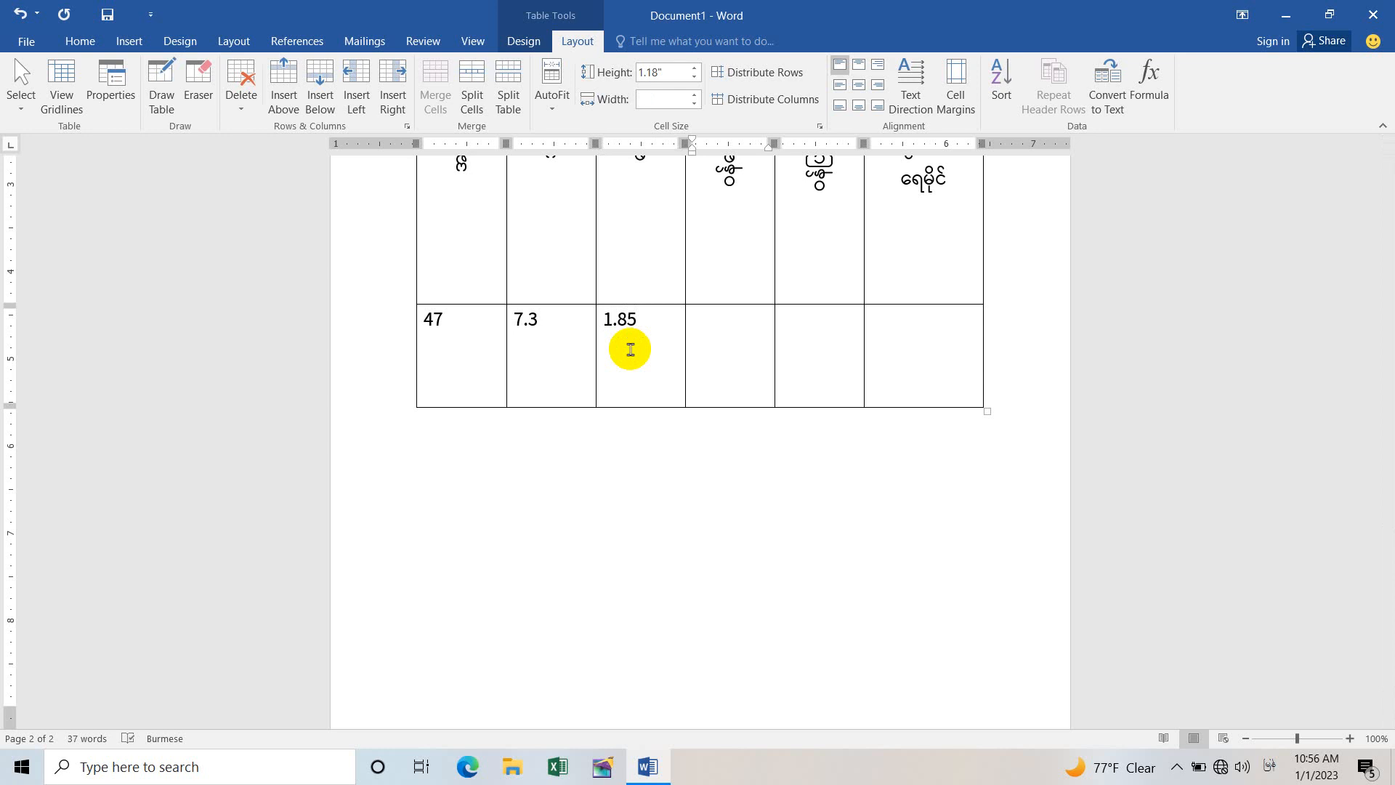
pyautogui.write('၂၁၂.၅၀')
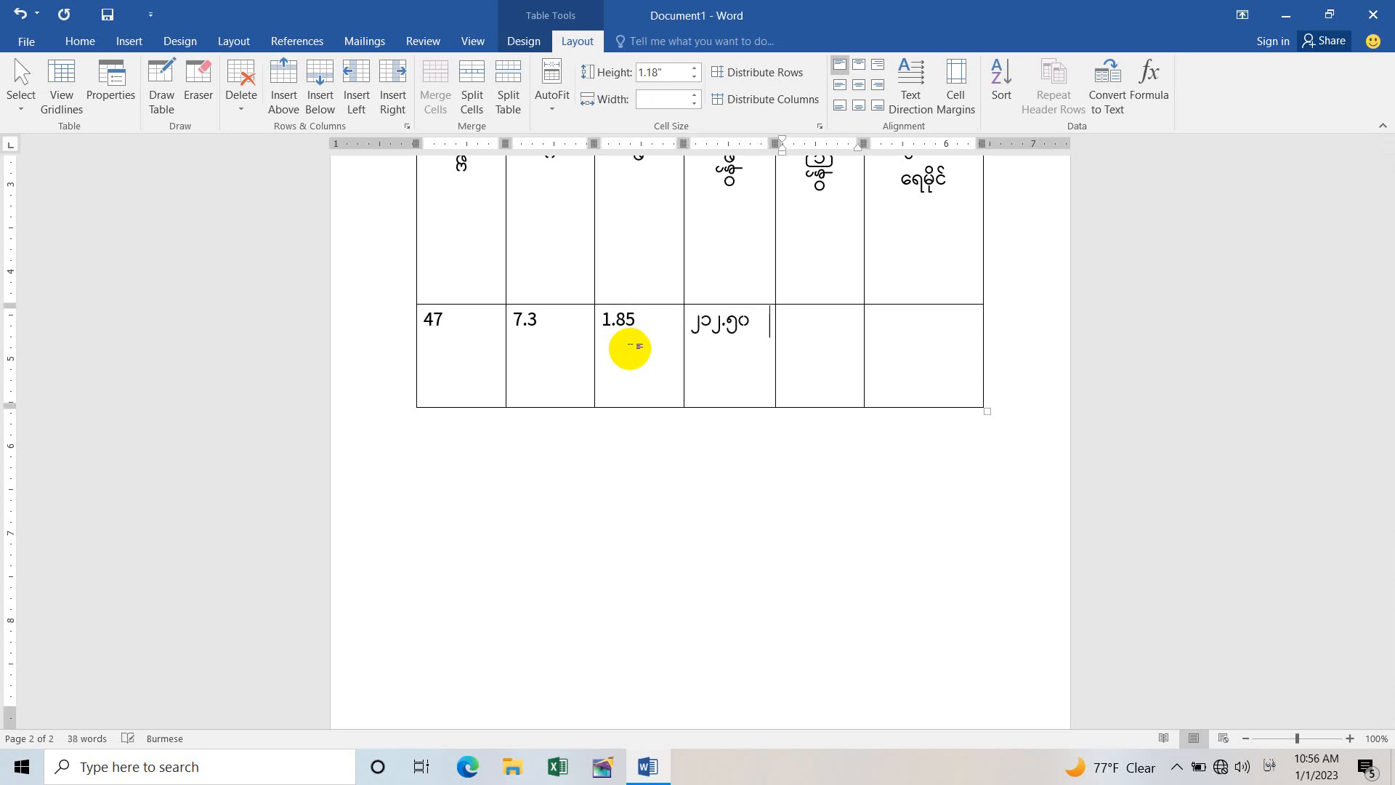
pyautogui.press('Tab')
# Enter 263 and 2400 in the last two cells of the data row.
pyautogui.scroll(10, 629, 348)
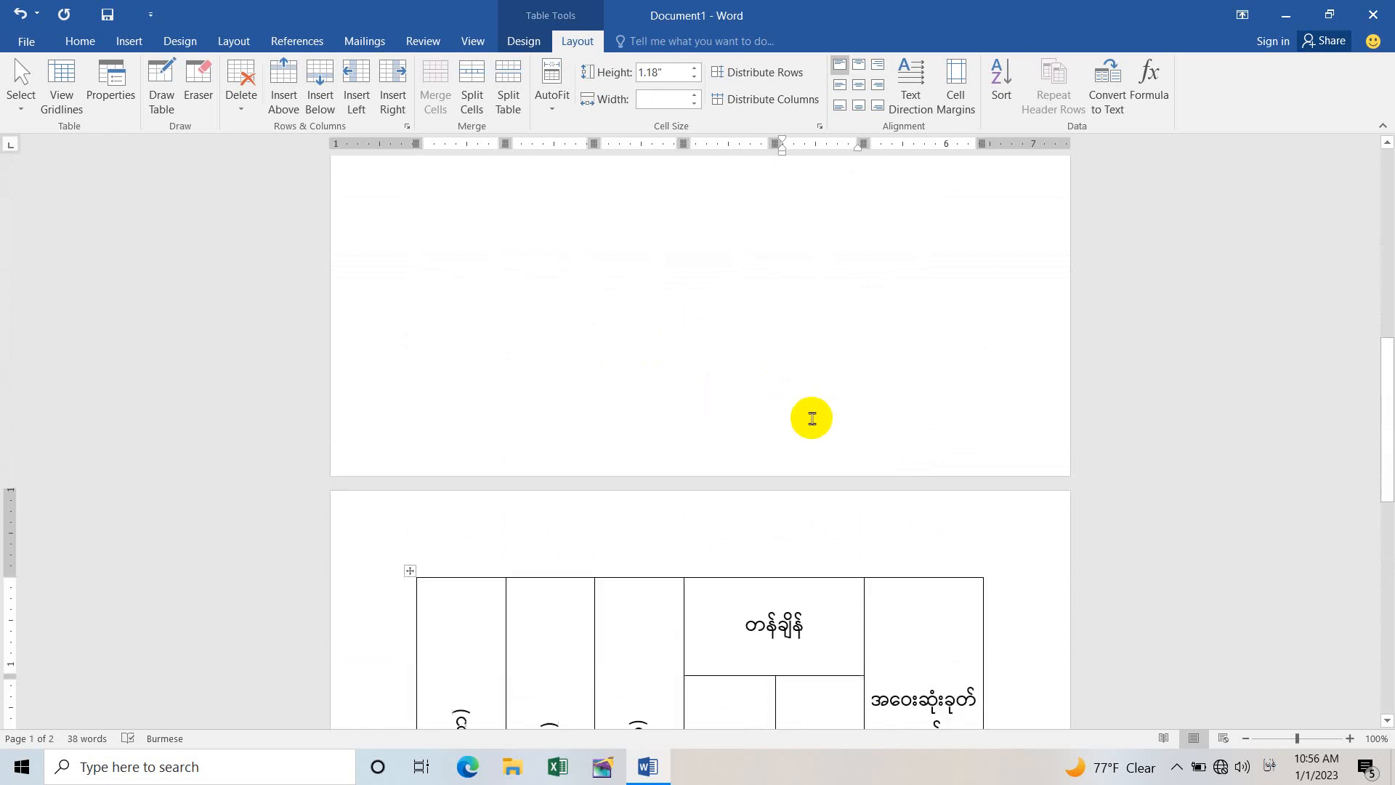
pyautogui.scroll(-5, 807, 414)
pyautogui.scroll(-2, 819, 432)
pyautogui.write('263')
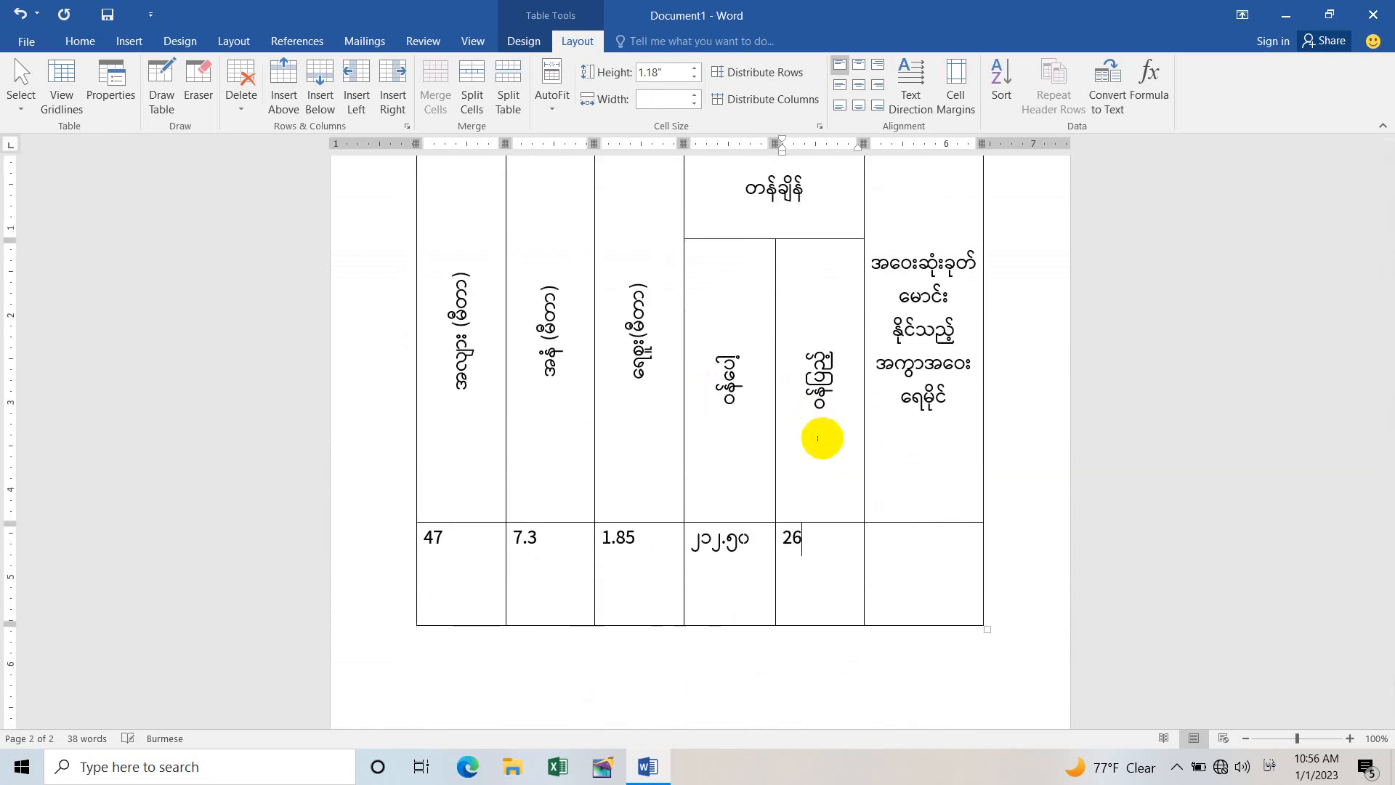
pyautogui.press('Tab')
pyautogui.write('2400')
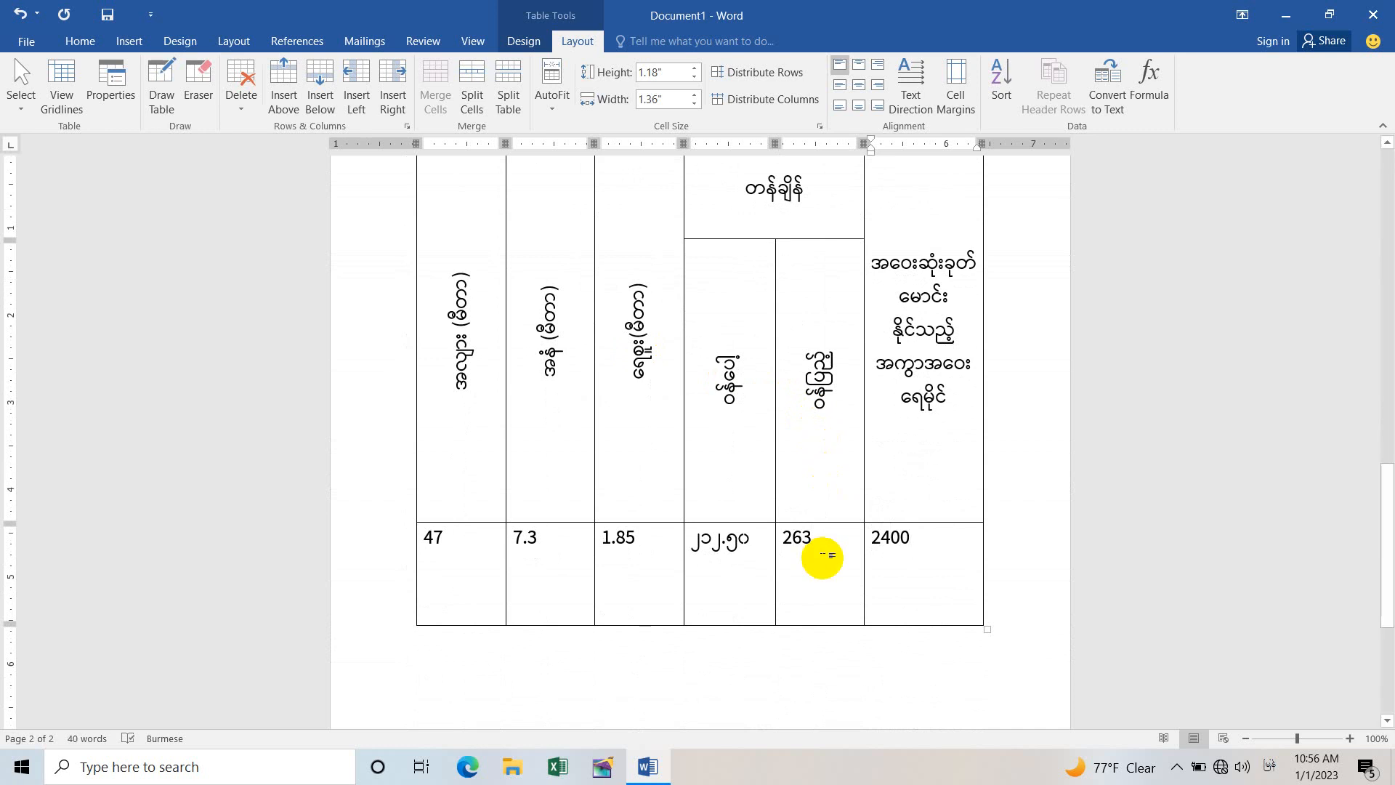
pyautogui.click(755, 538)
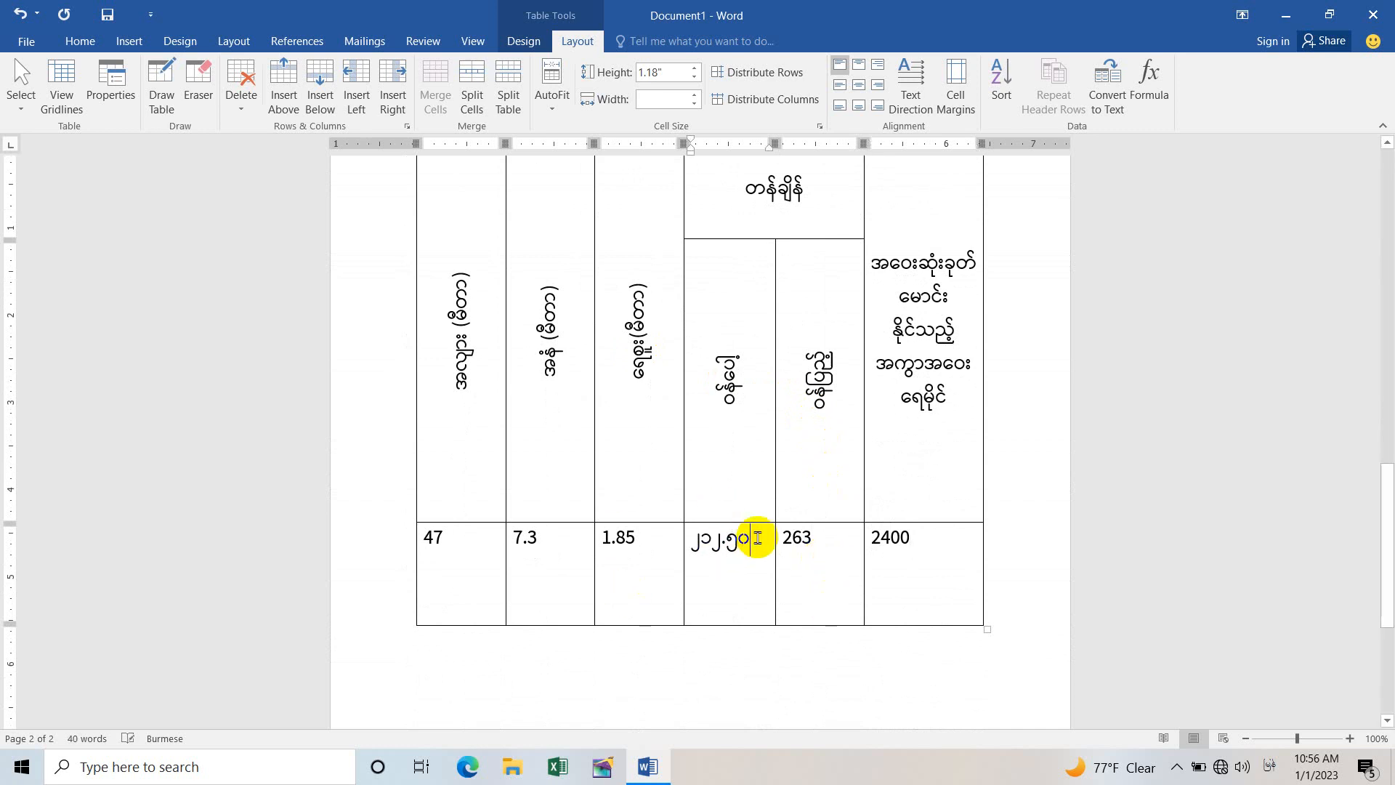
pyautogui.click(644, 529)
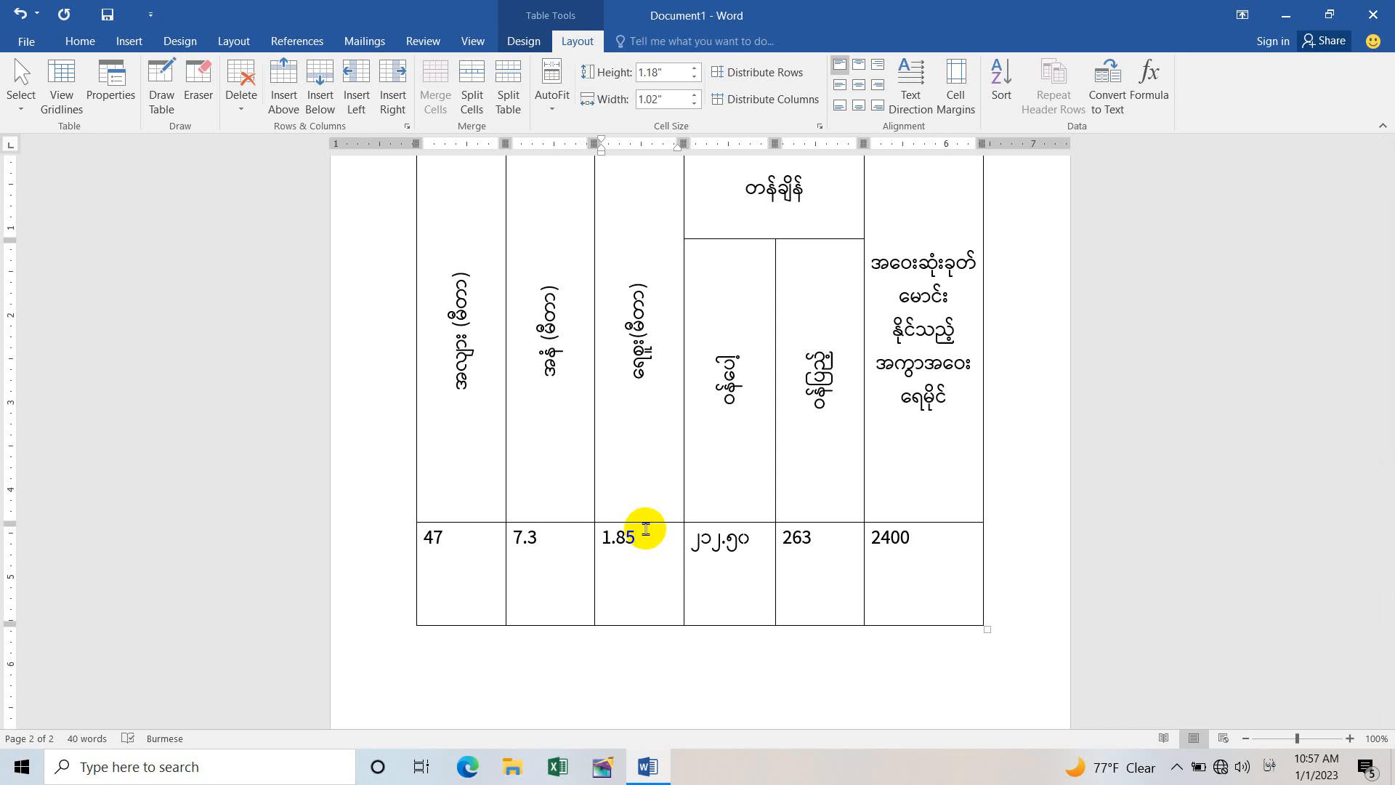
pyautogui.click(757, 537)
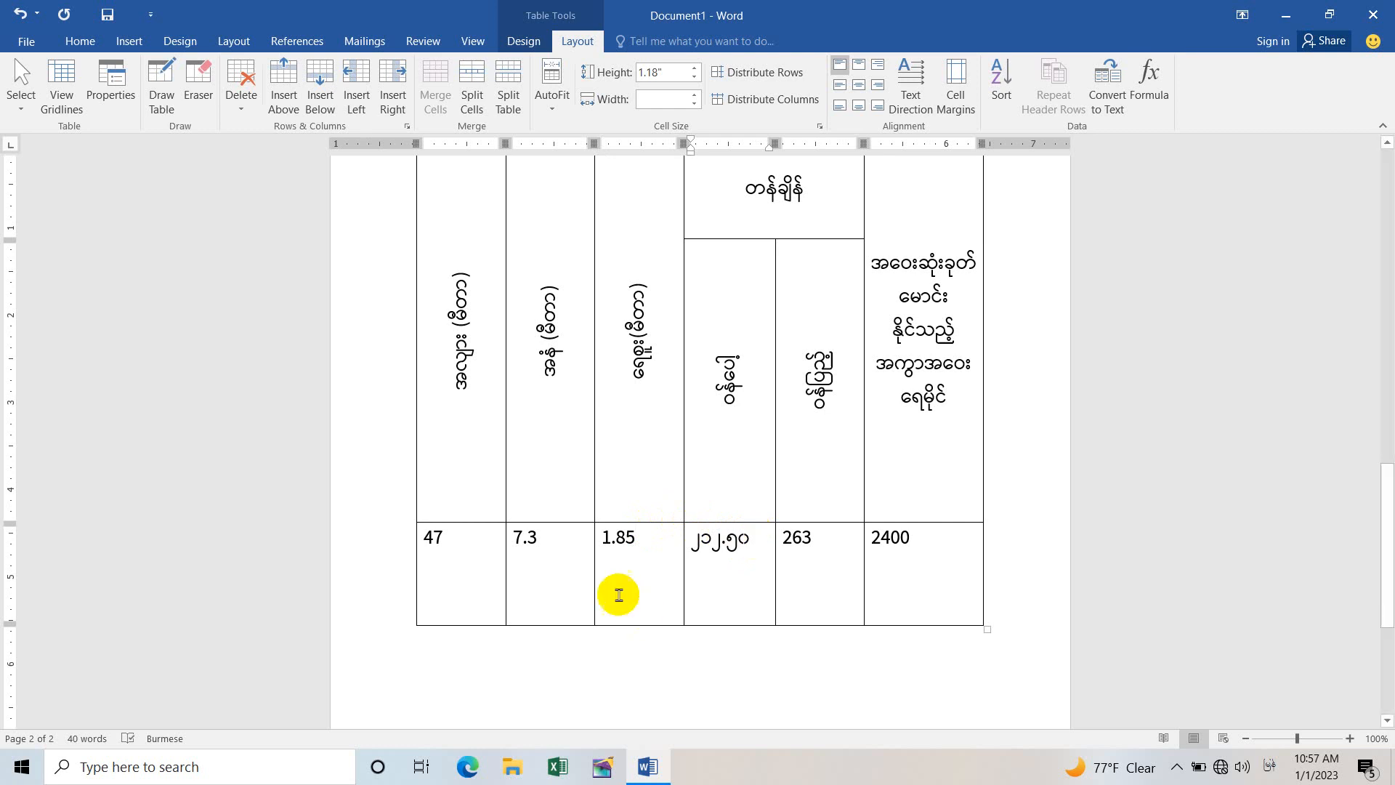
pyautogui.click(650, 542)
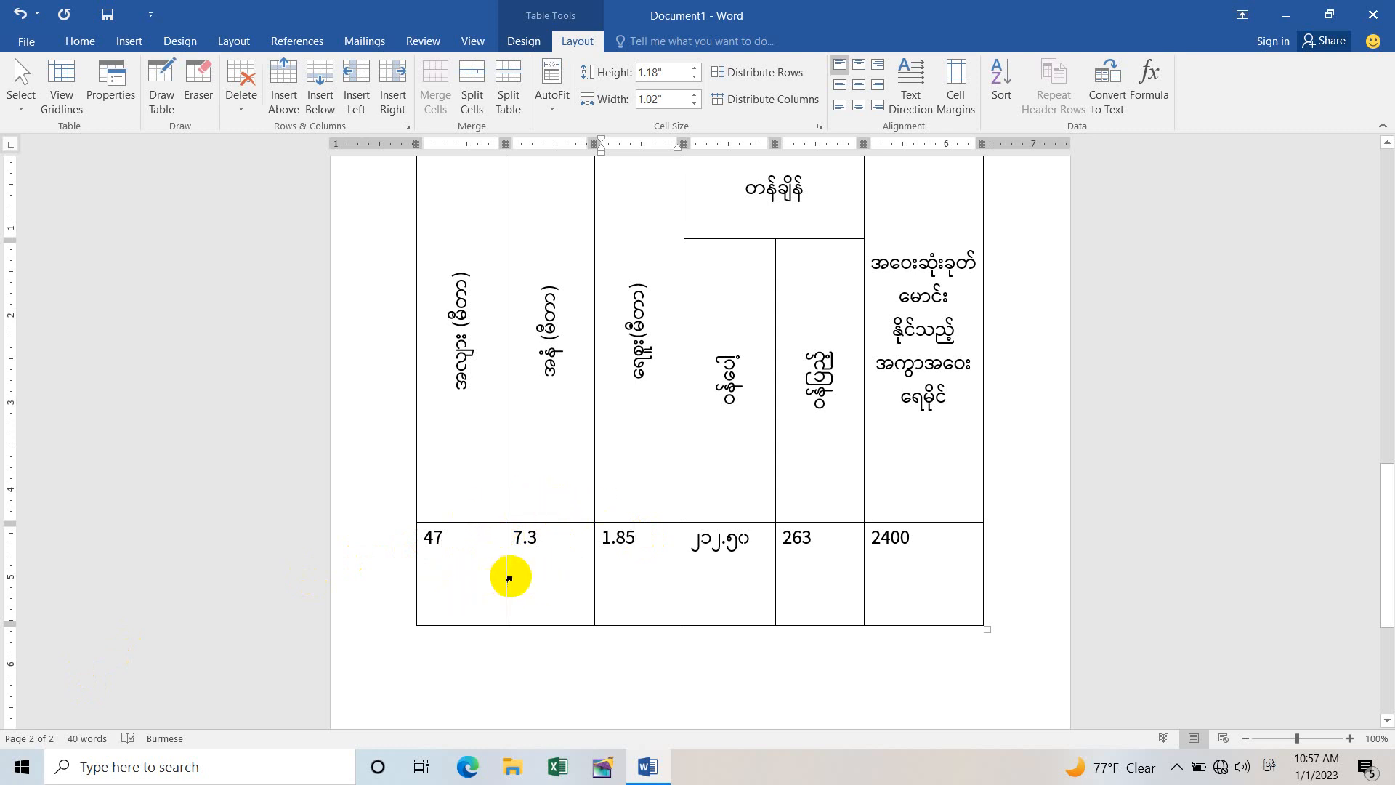
# Centre all six values of the data row horizontally and vertically in their cells.
pyautogui.moveTo(467, 529); pyautogui.dragTo(924, 543)
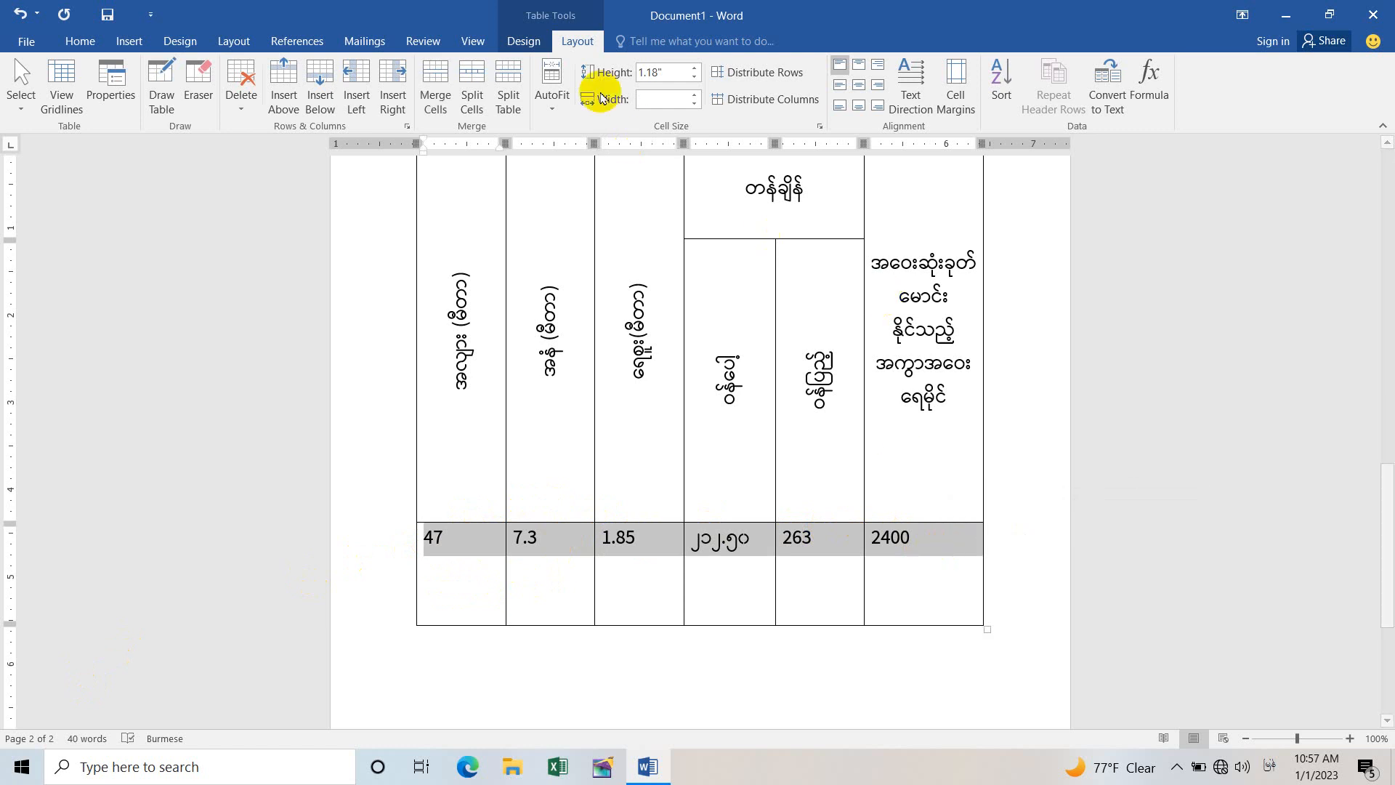
pyautogui.click(858, 86)
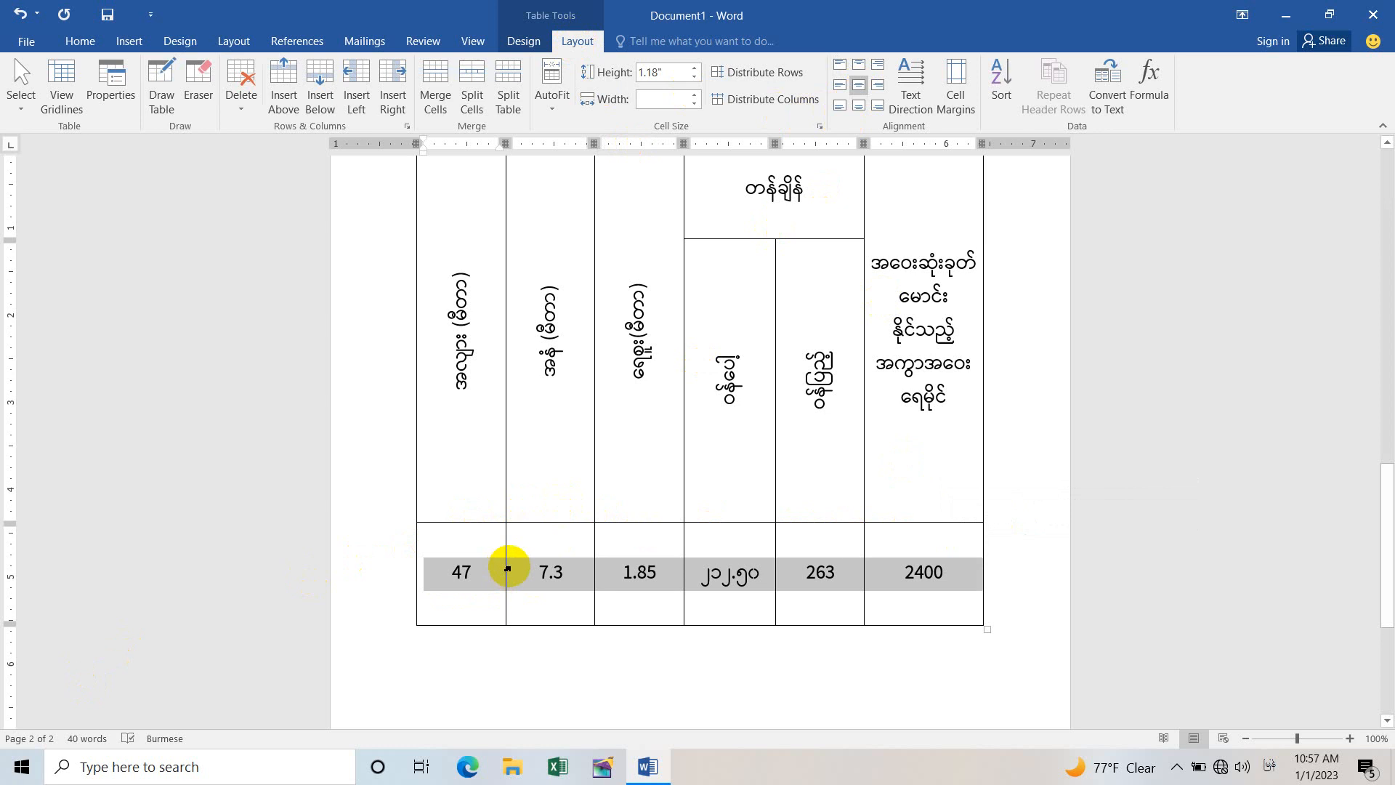
pyautogui.click(536, 534)
# Make all the text in the page 2 table bold.
pyautogui.scroll(1, 589, 348)
pyautogui.scroll(1, 585, 389)
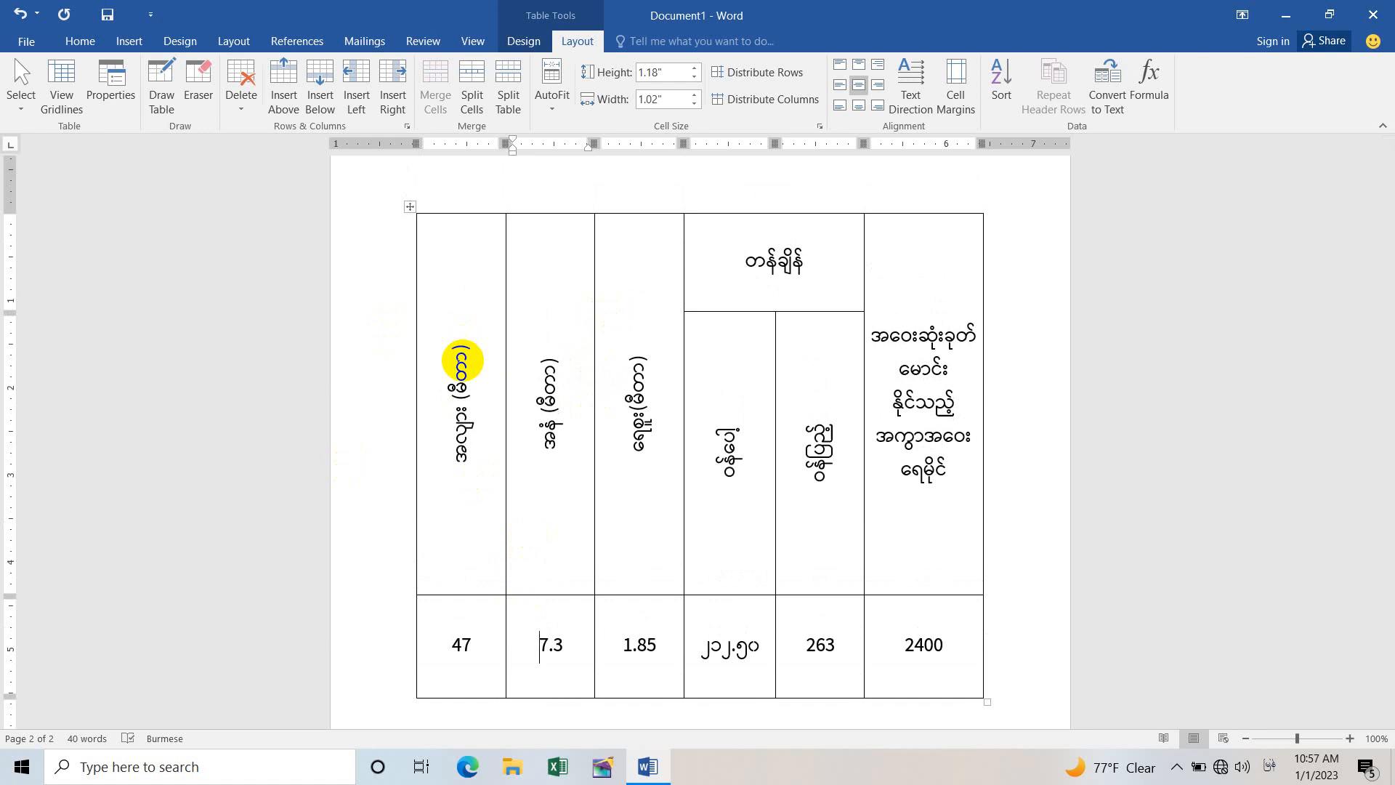
pyautogui.click(410, 207)
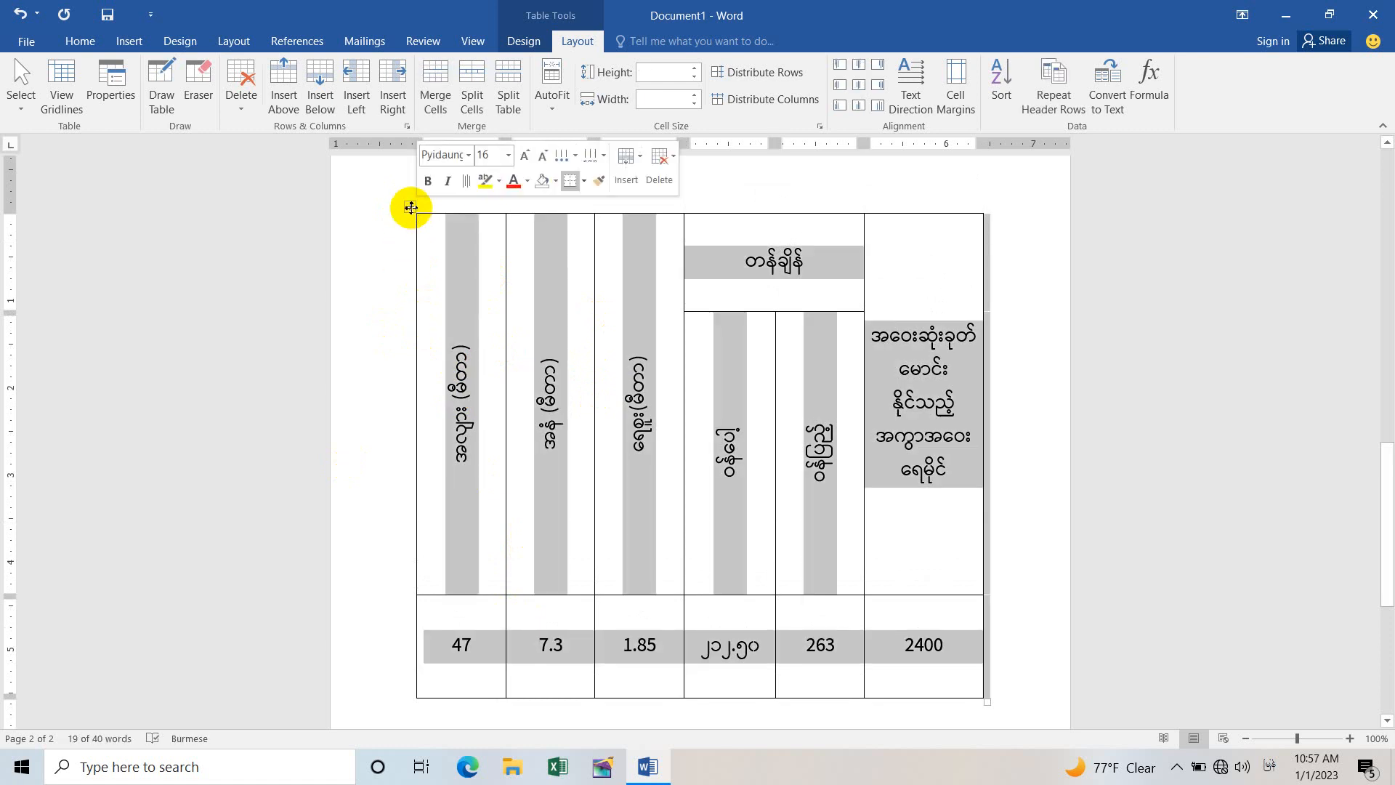
pyautogui.click(79, 42)
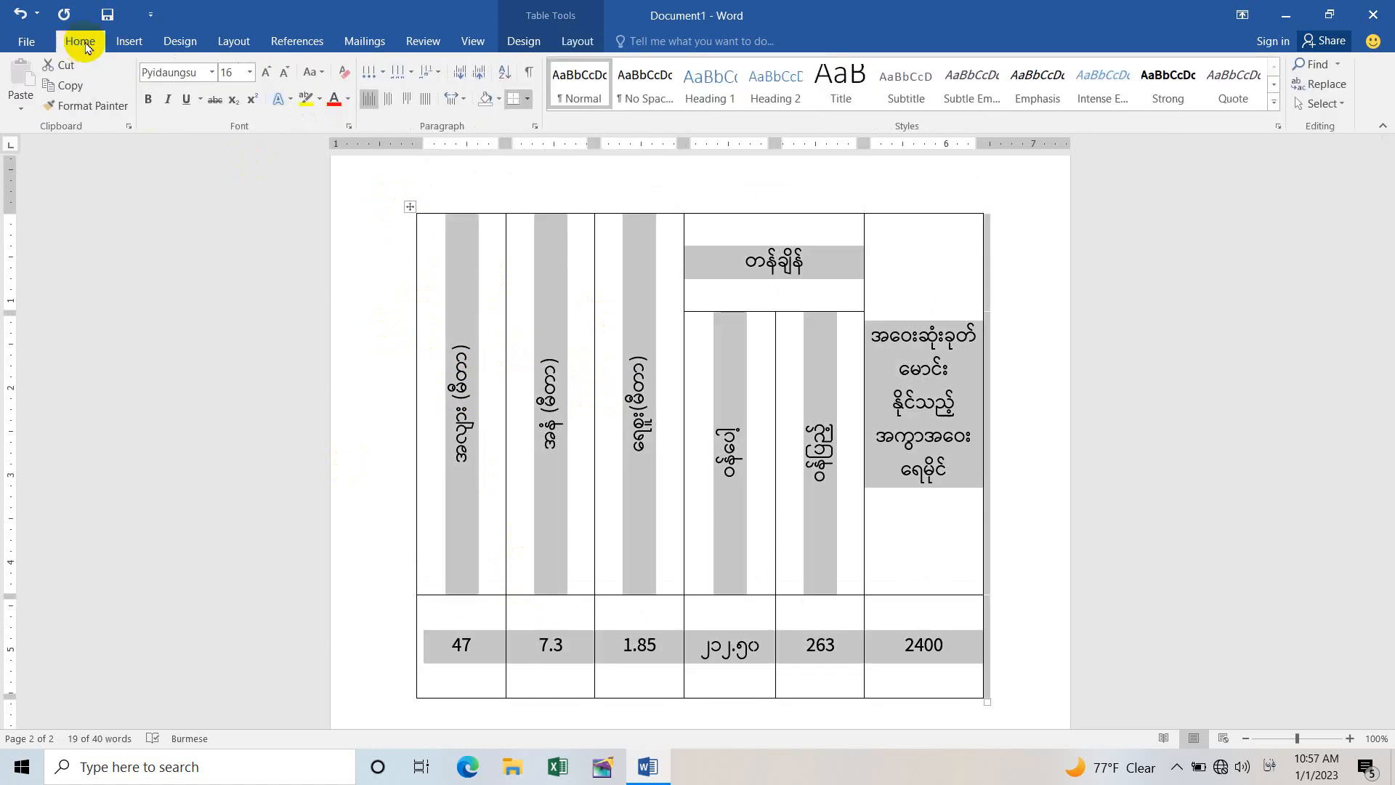
pyautogui.click(148, 99)
pyautogui.click(483, 343)
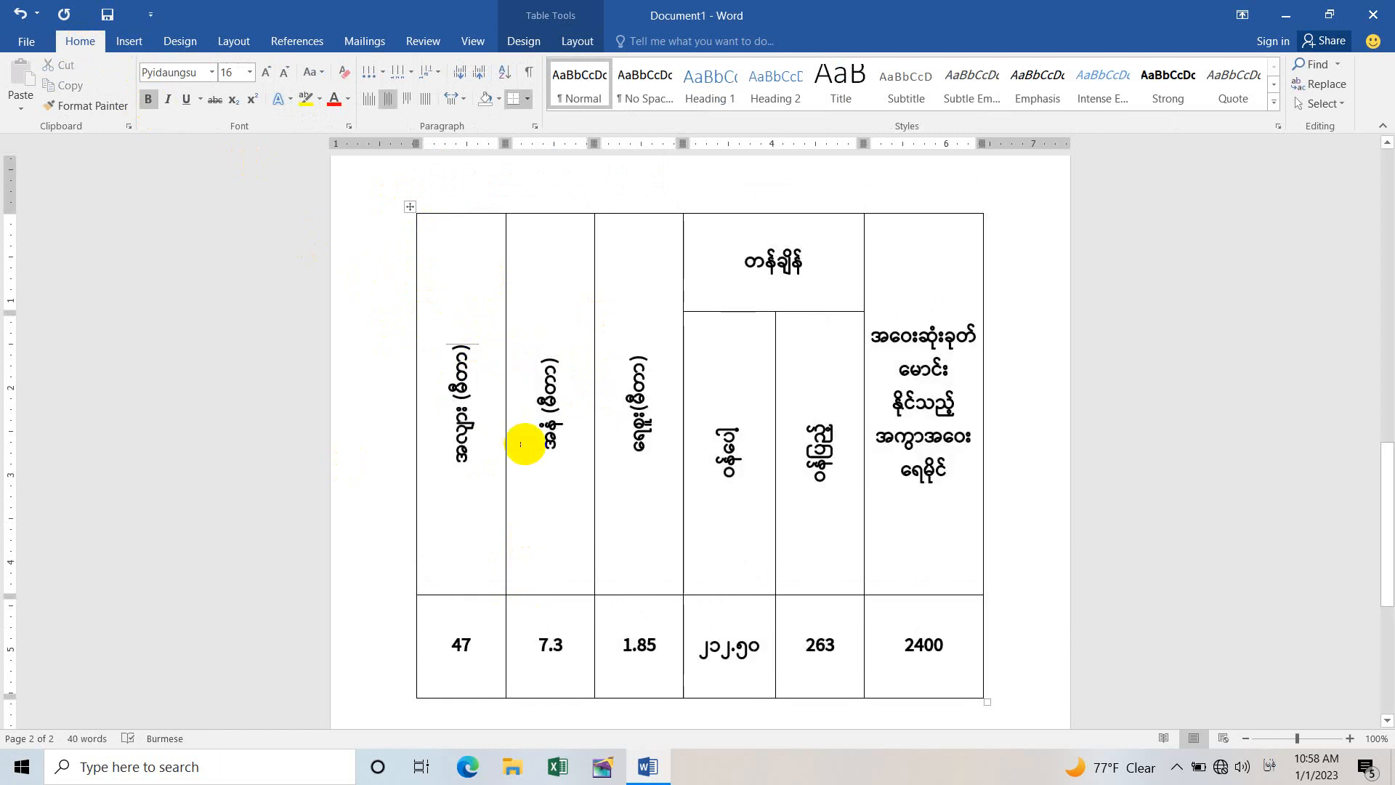
pyautogui.scroll(-2, 574, 414)
pyautogui.scroll(20, 573, 414)
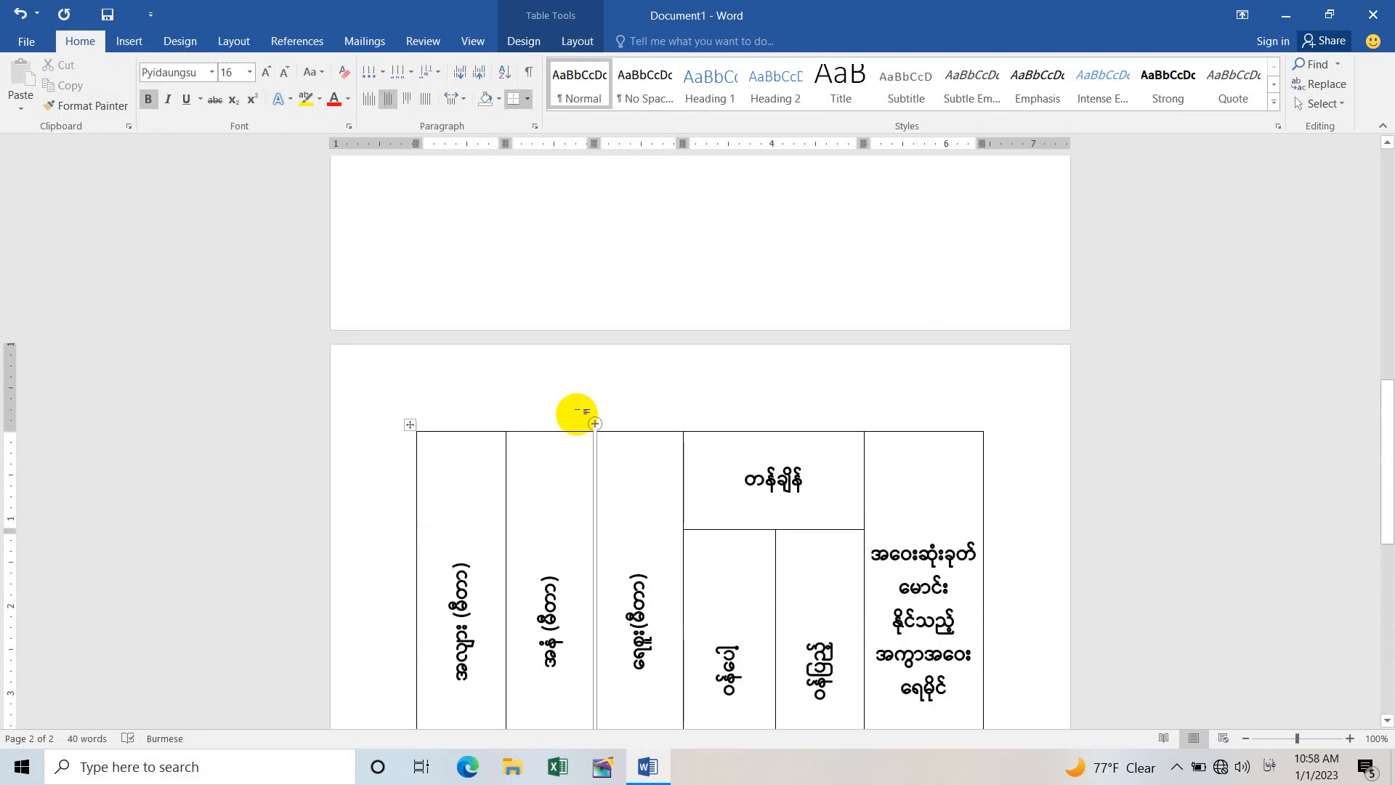
pyautogui.scroll(10, 578, 414)
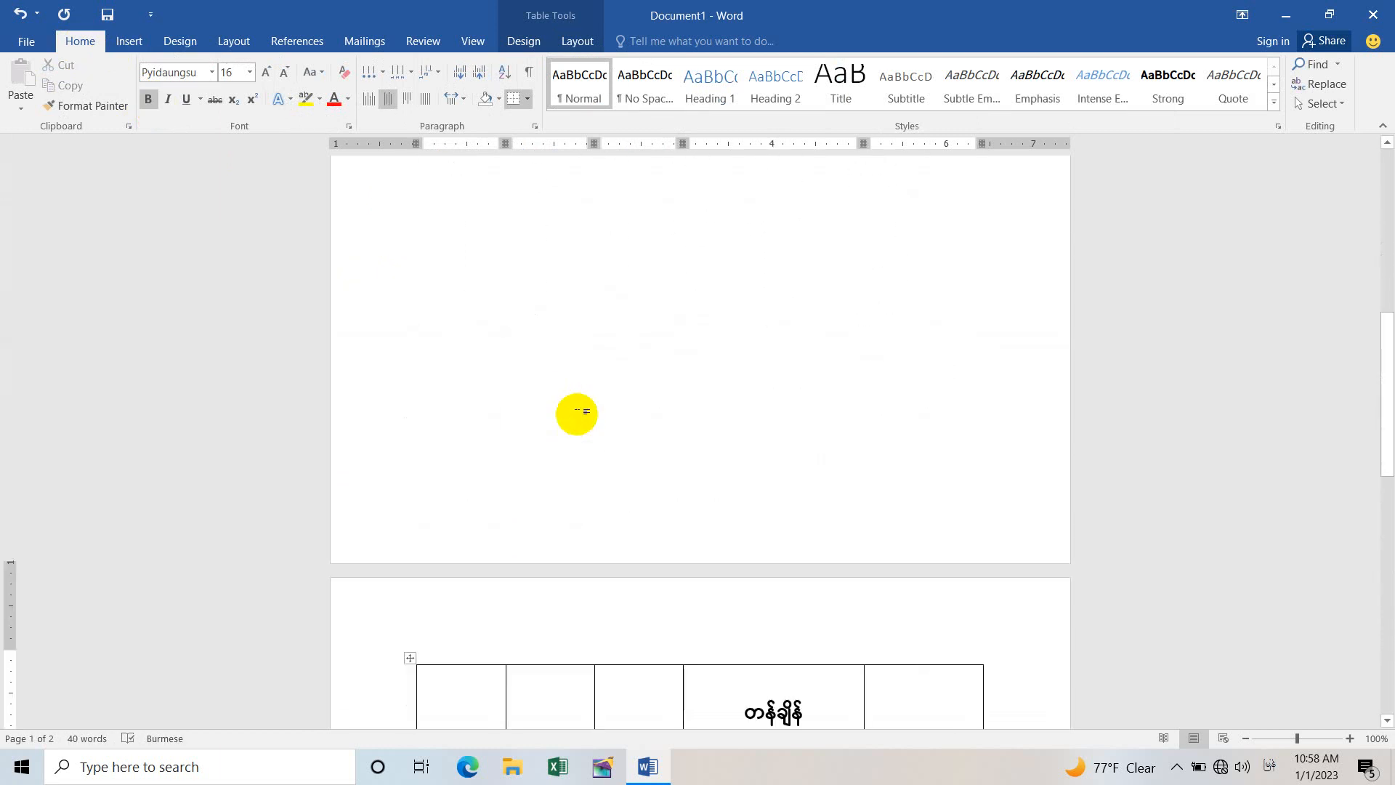
pyautogui.scroll(2, 572, 414)
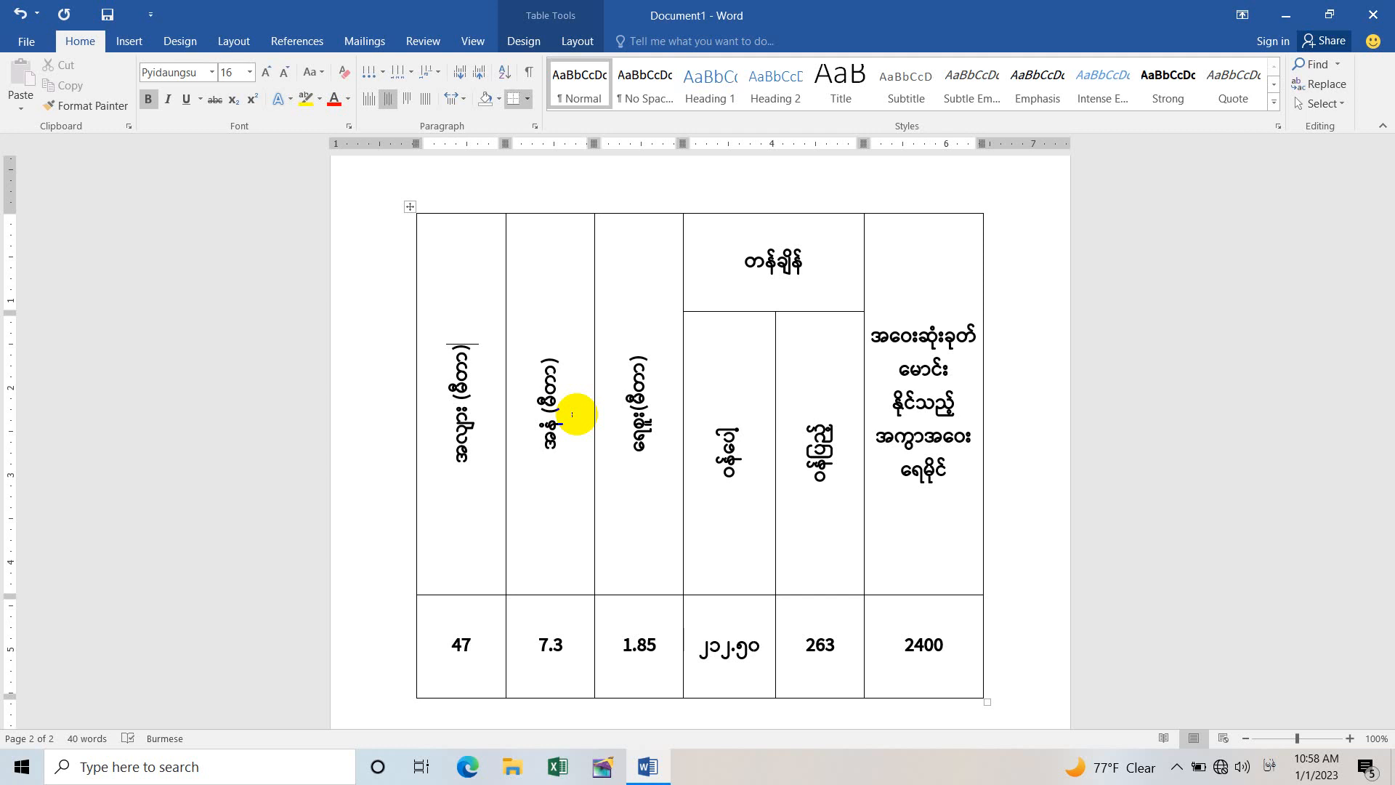
pyautogui.click(1177, 767)
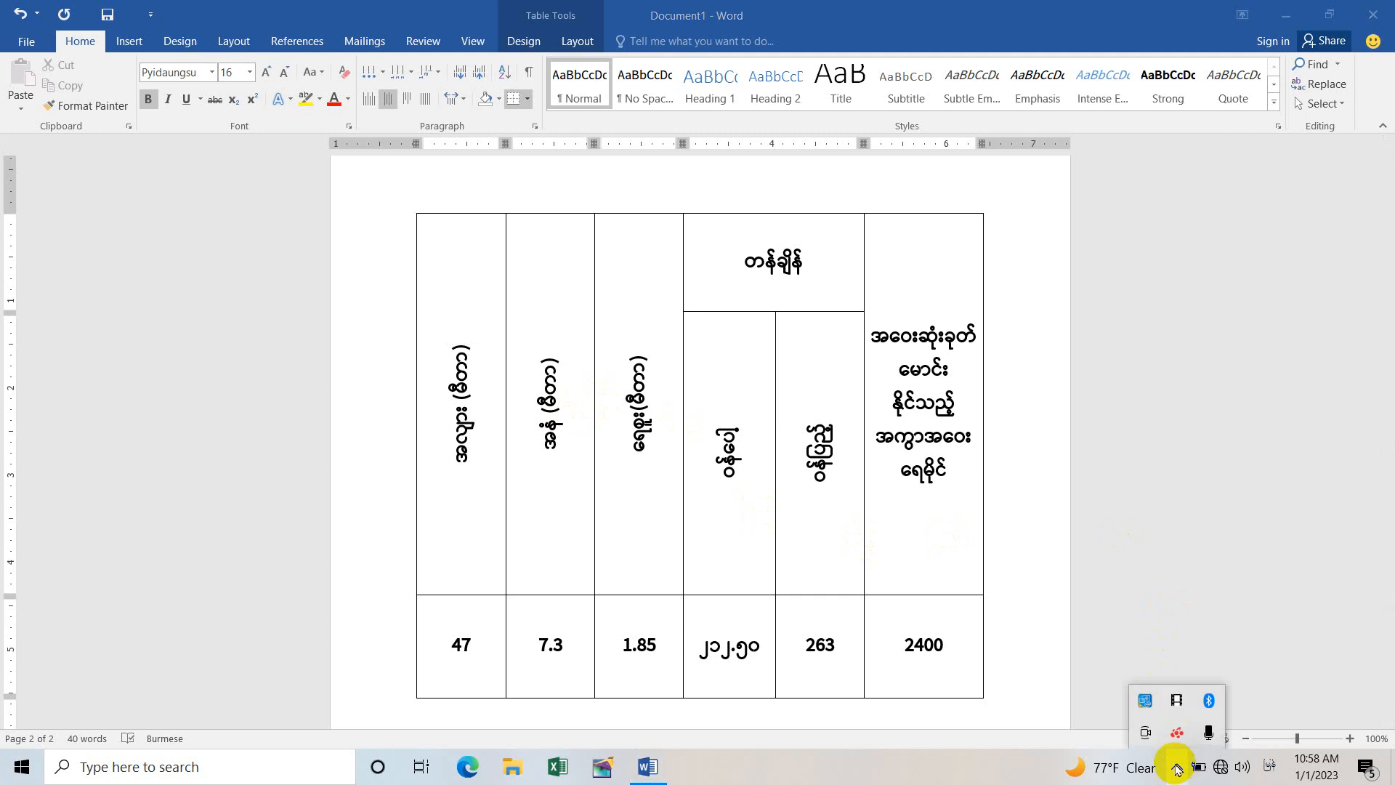